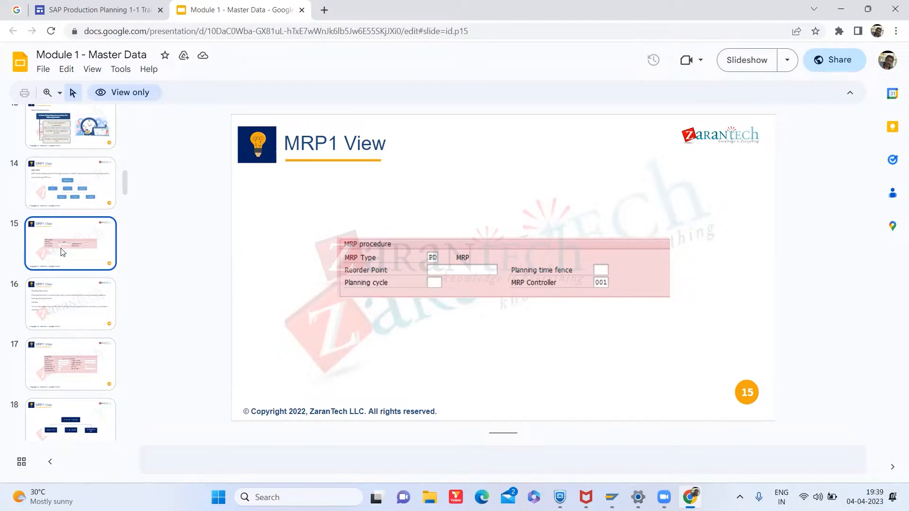
{"action": "mouse_move", "coordinate": [612, 497]}
{"action": "left_click", "coordinate": [712, 441]}
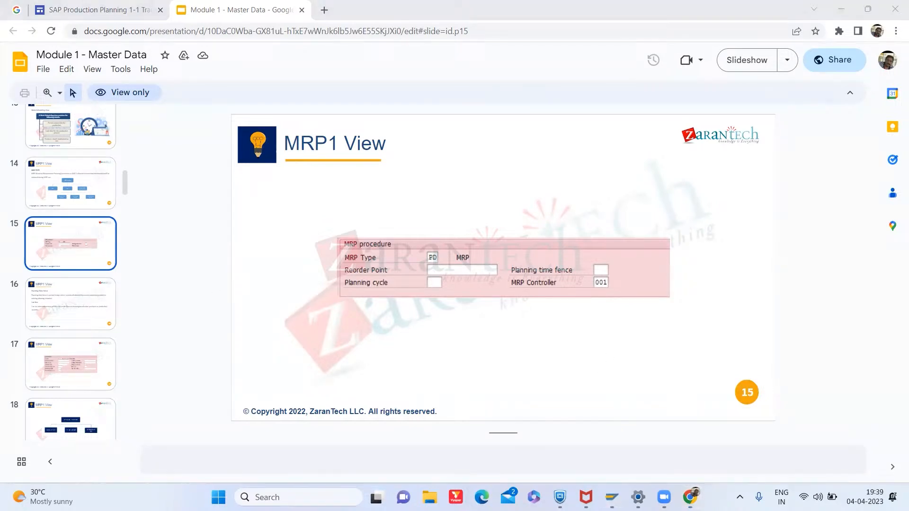
- Switch to SAP, open SAP Logon and start the SAP ECC- ZARANPP connection
{"action": "mouse_move", "coordinate": [612, 497]}
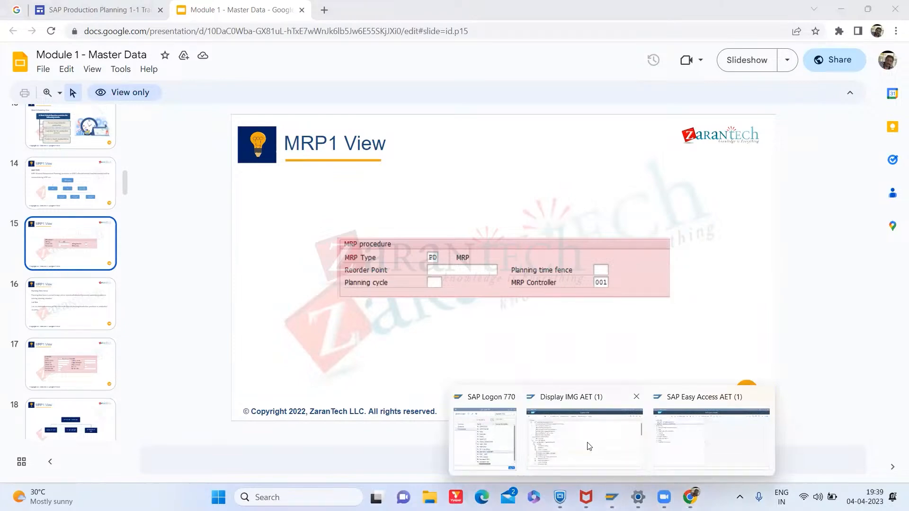
{"action": "left_click", "coordinate": [601, 448]}
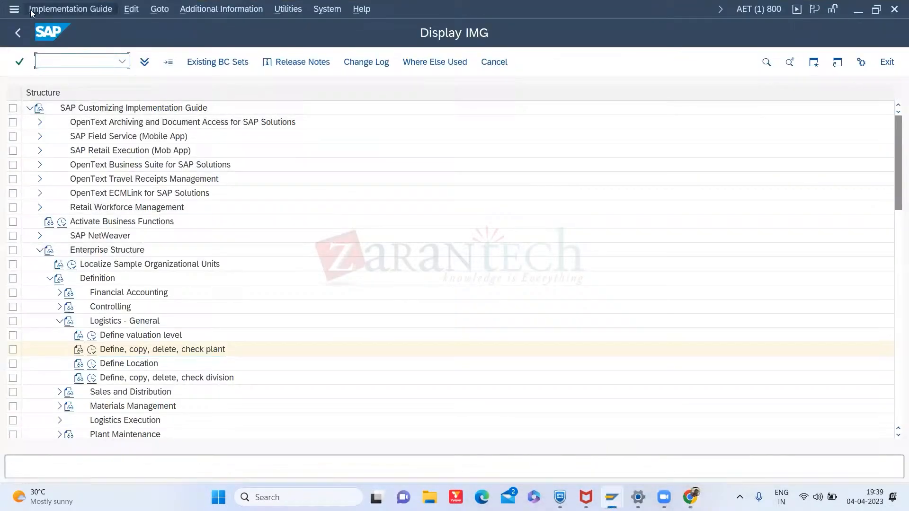
{"action": "left_click", "coordinate": [20, 32]}
{"action": "mouse_move", "coordinate": [560, 497]}
{"action": "mouse_move", "coordinate": [612, 498]}
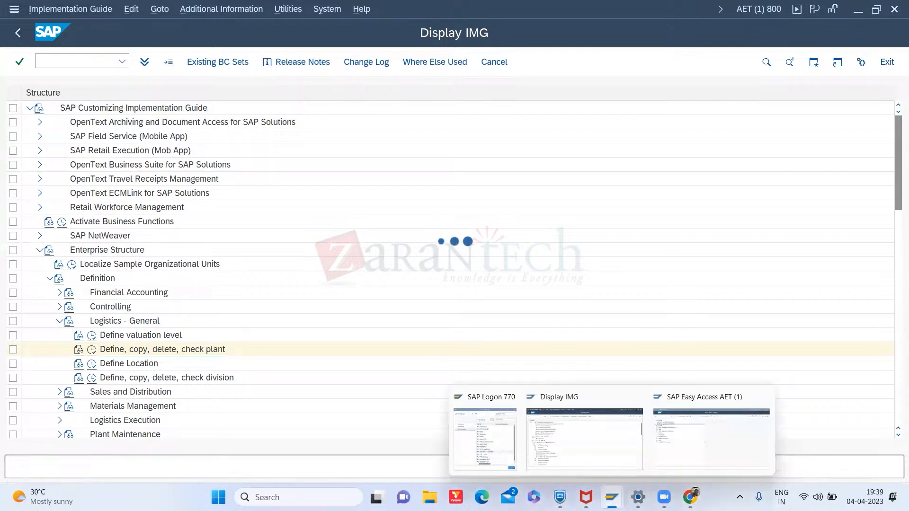
{"action": "left_click", "coordinate": [492, 426]}
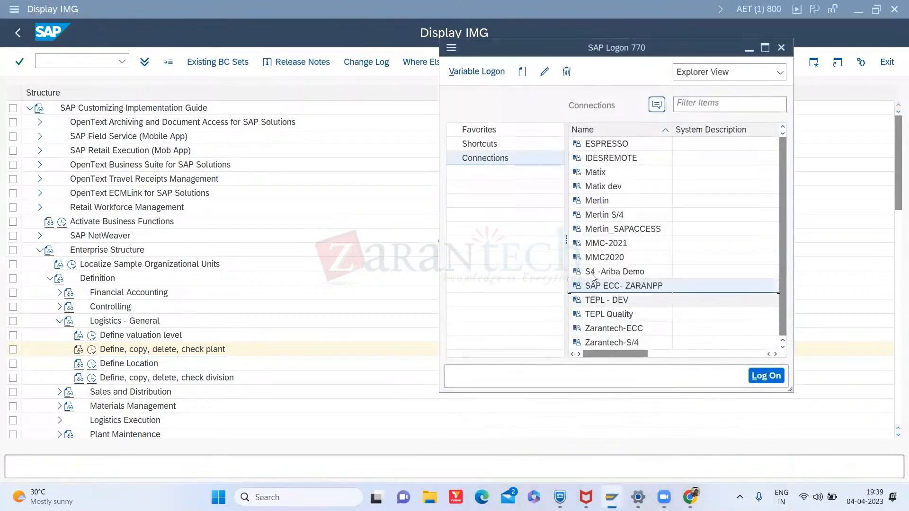
{"action": "double_click", "coordinate": [627, 290]}
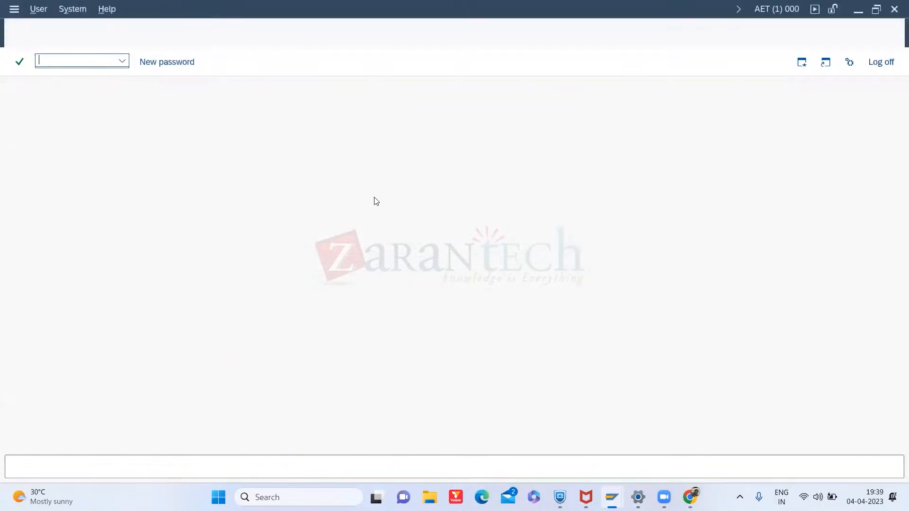
- Log on to client 800 with the saved demo user and account password, declining the connection error details
{"action": "left_click", "coordinate": [130, 126]}
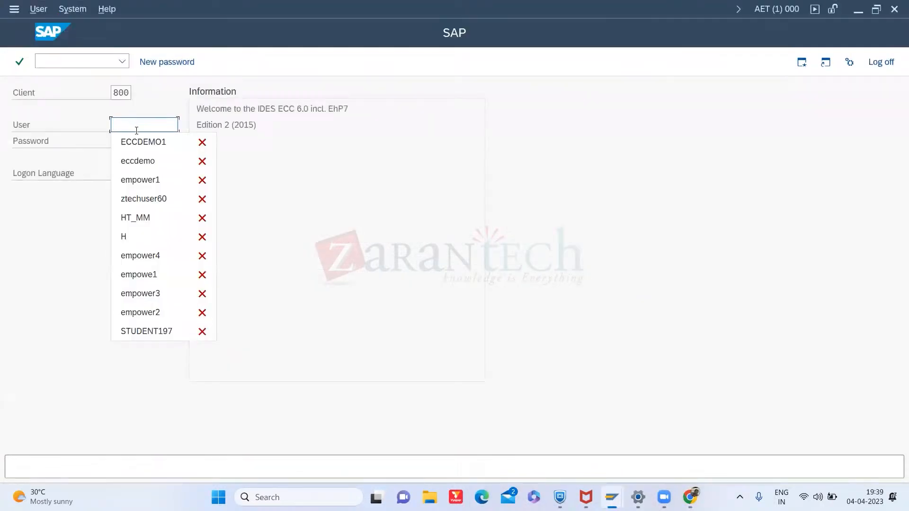
{"action": "left_click", "coordinate": [141, 142]}
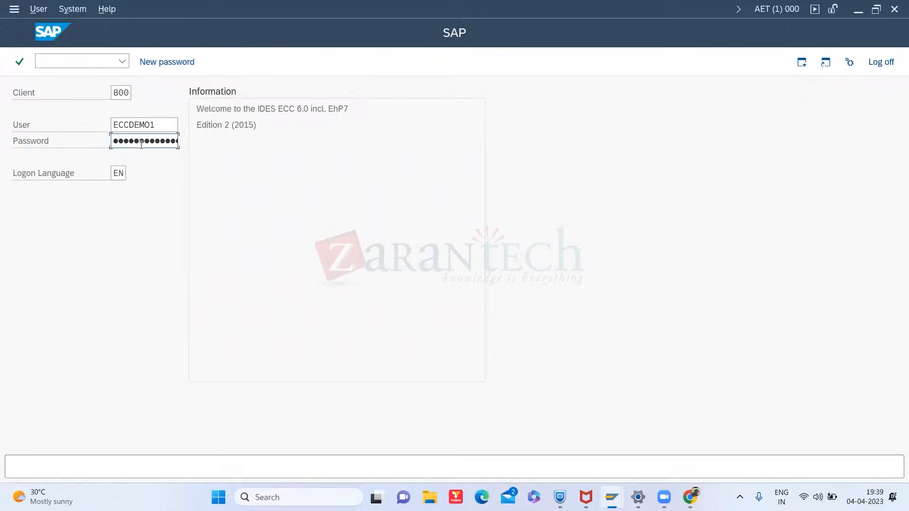
{"action": "key", "text": "Return"}
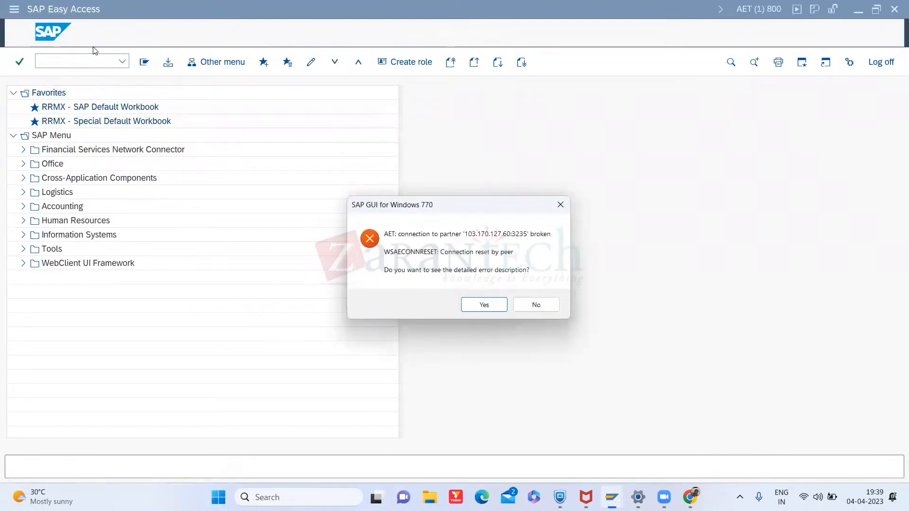
{"action": "left_click", "coordinate": [540, 307]}
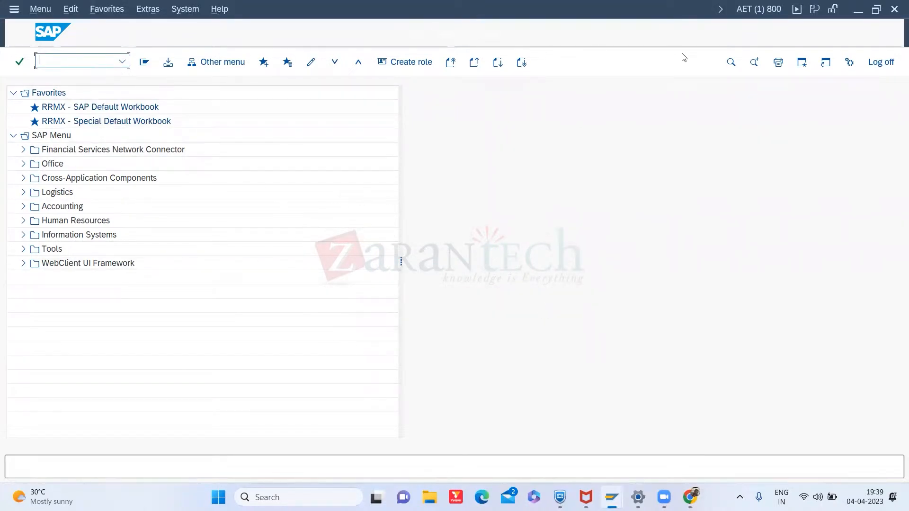
{"action": "left_click", "coordinate": [895, 14]}
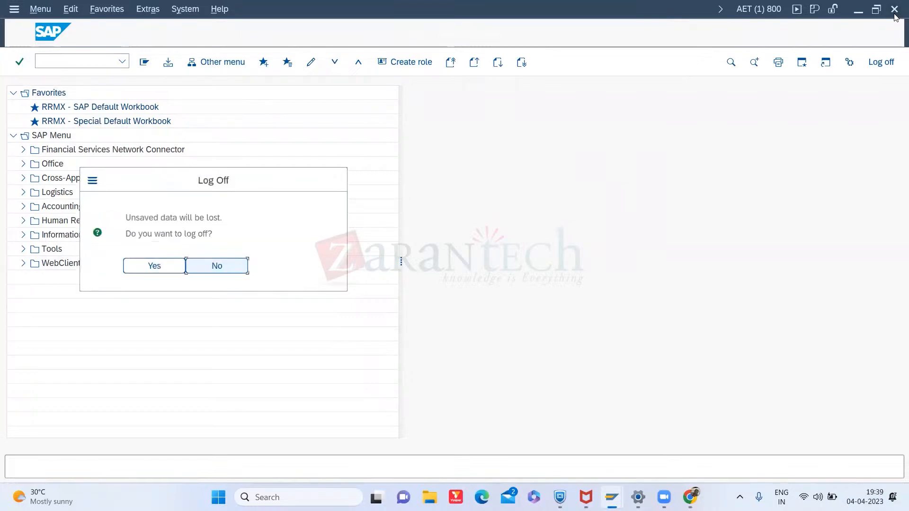
{"action": "left_click", "coordinate": [237, 266]}
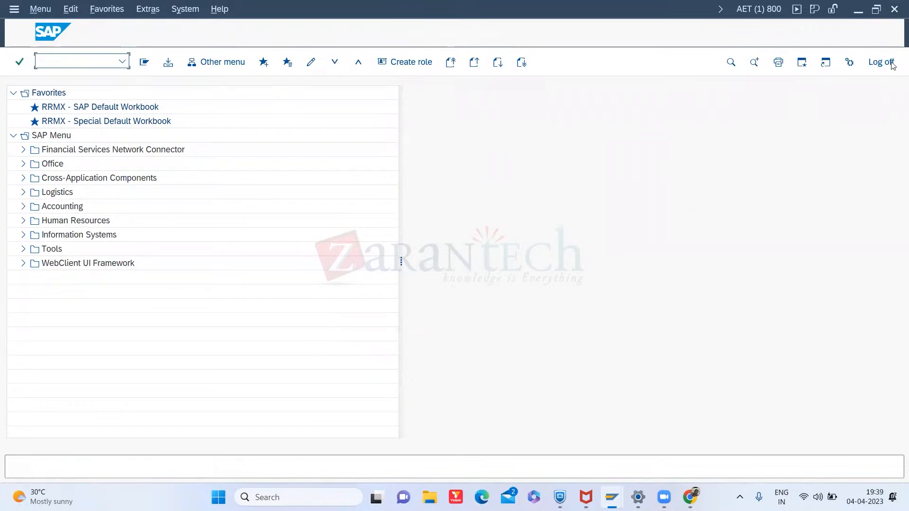
{"action": "left_click", "coordinate": [877, 9]}
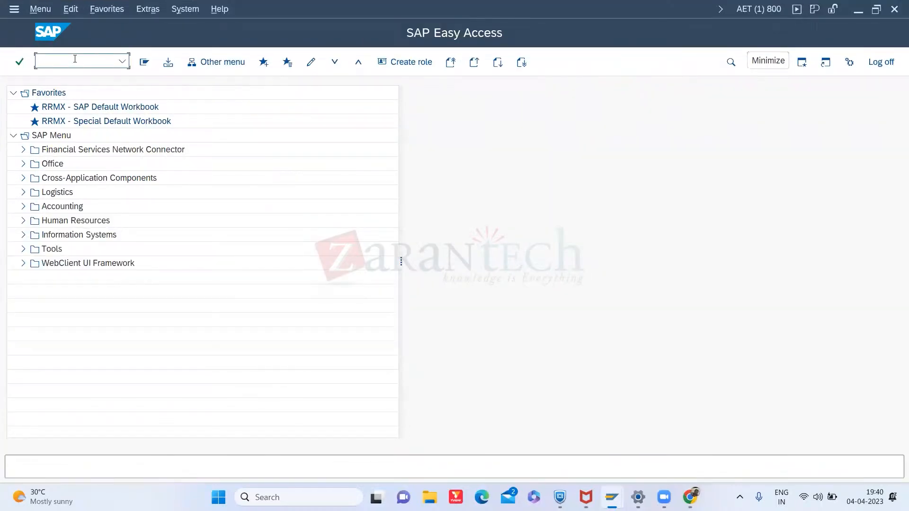
- Start the Create Material transaction MM01
{"action": "left_click", "coordinate": [75, 59]}
{"action": "type", "text": "/nmm01"}
{"action": "key", "text": "Return"}
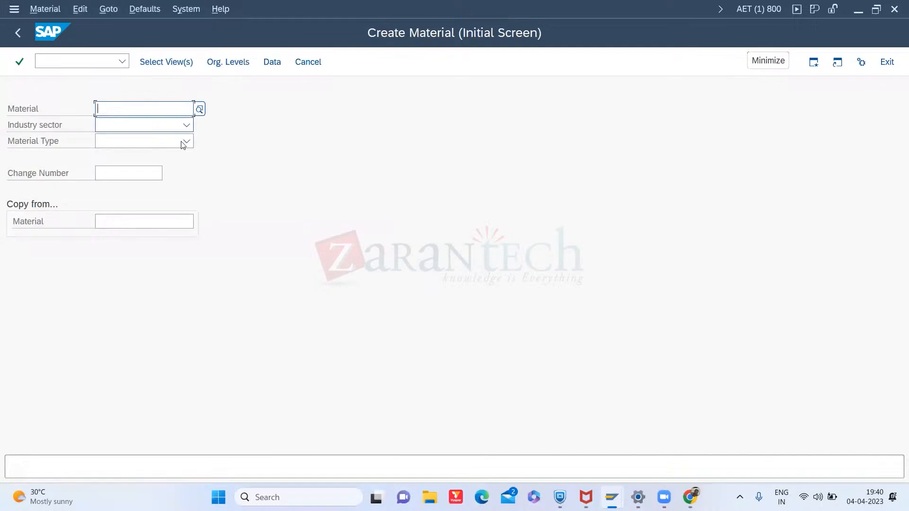
- Set the industry sector to Mechanical Engineering
{"action": "left_click", "coordinate": [190, 125]}
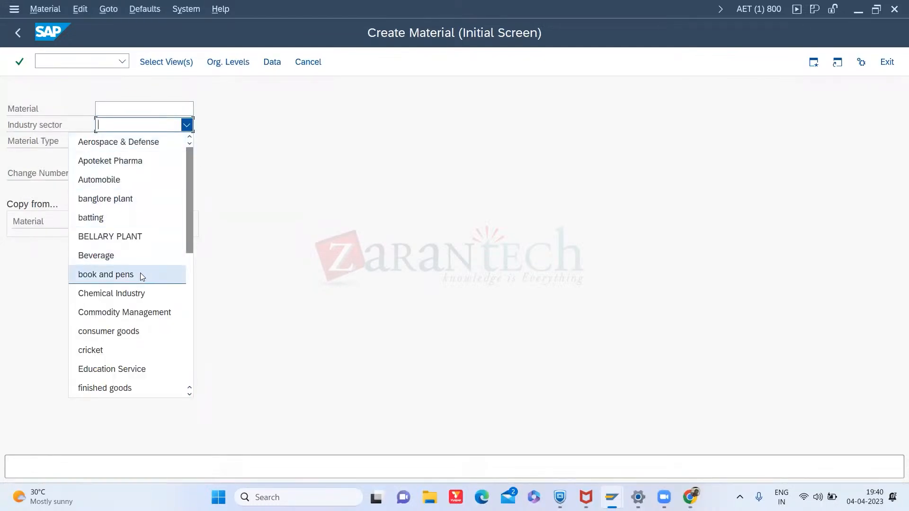
{"action": "scroll", "coordinate": [141, 273], "scroll_direction": "down", "scroll_amount": 2}
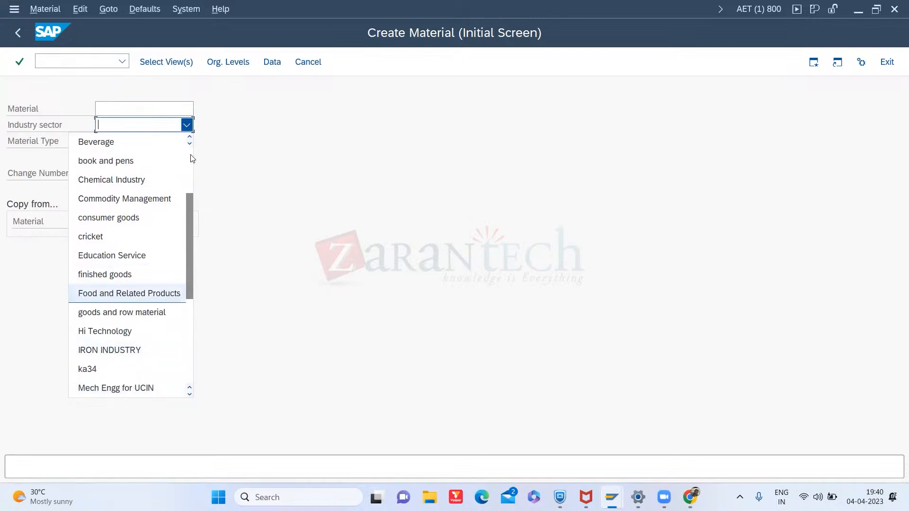
{"action": "left_click_drag", "start_coordinate": [190, 223], "coordinate": [190, 153]}
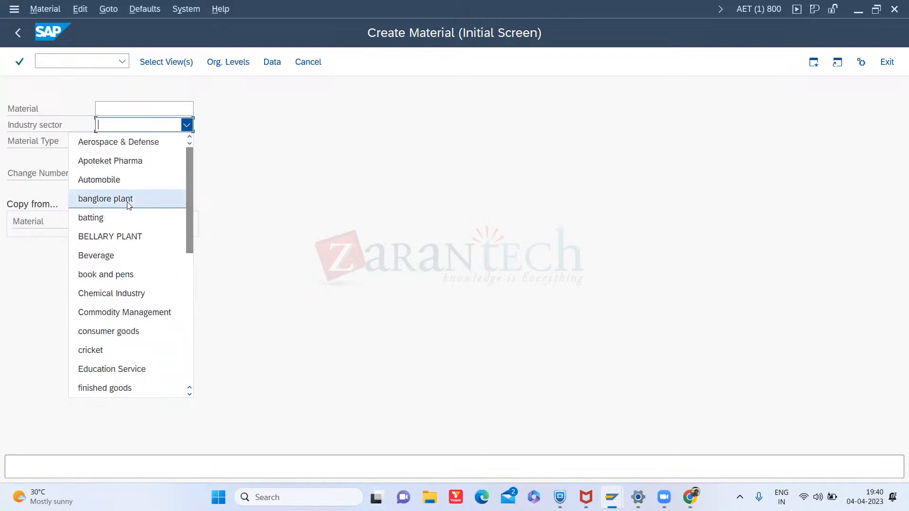
{"action": "scroll", "coordinate": [128, 204], "scroll_direction": "down", "scroll_amount": 2}
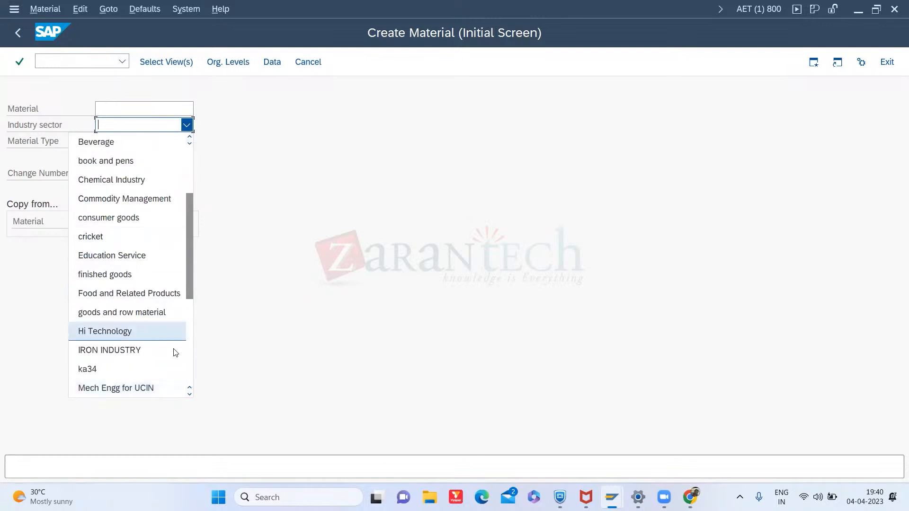
{"action": "left_click", "coordinate": [189, 395]}
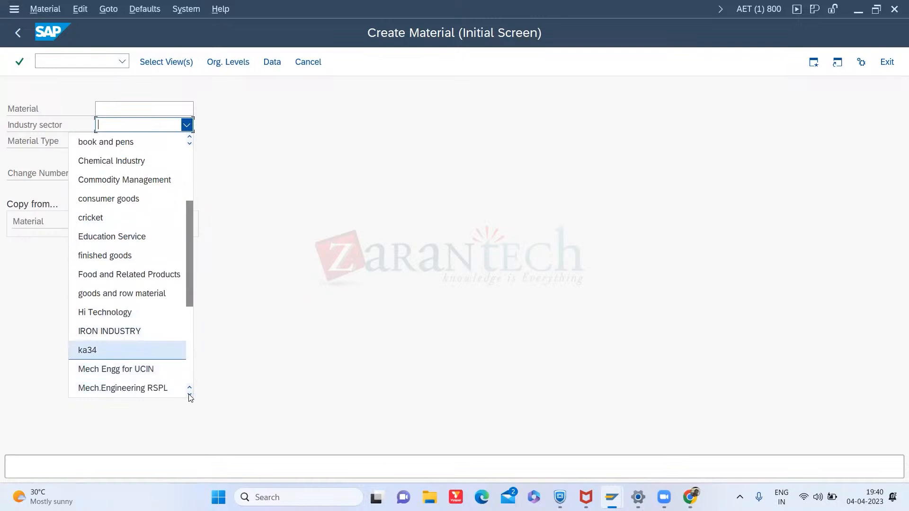
{"action": "left_click", "coordinate": [190, 395]}
{"action": "left_click", "coordinate": [189, 395]}
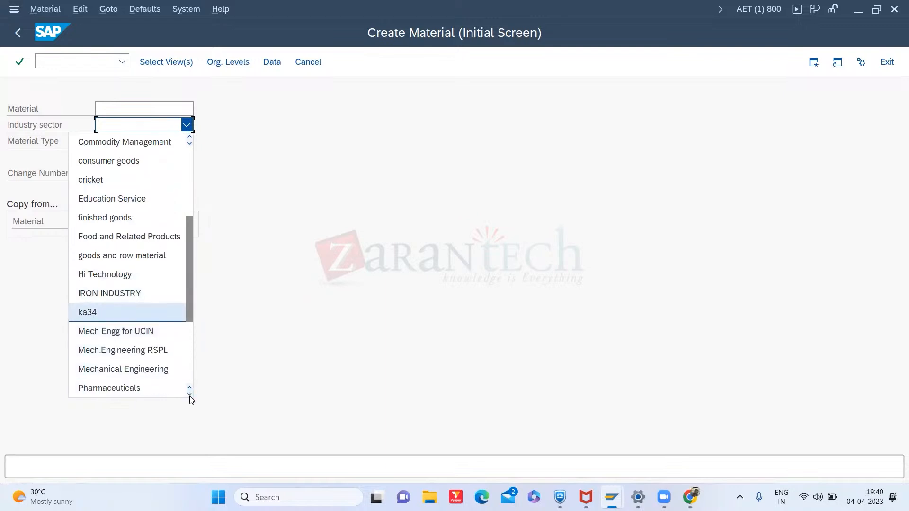
{"action": "left_click", "coordinate": [144, 373]}
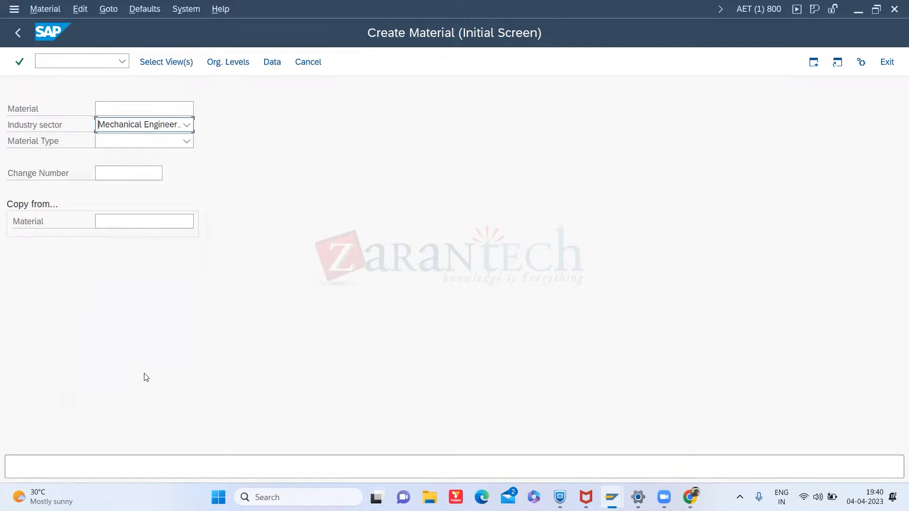
- Browse the available industry sectors and material types without choosing a material type
{"action": "left_click", "coordinate": [186, 125]}
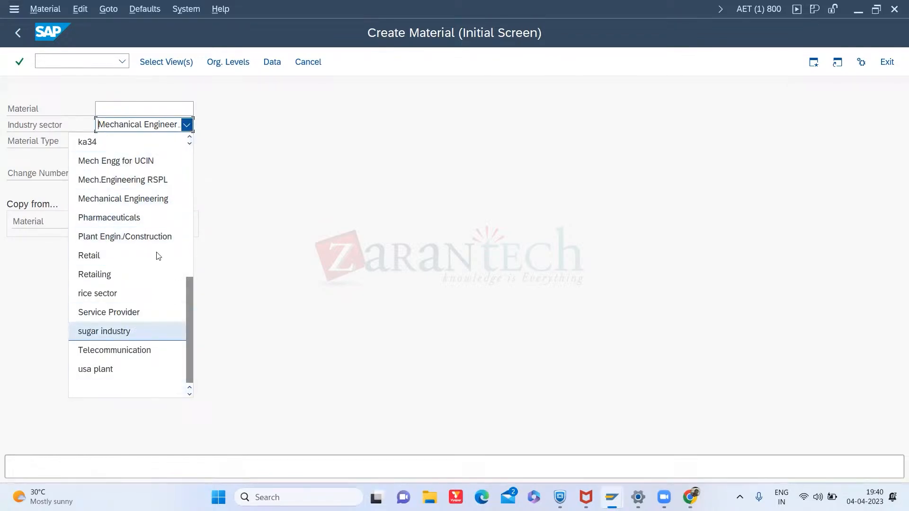
{"action": "left_click", "coordinate": [307, 178]}
{"action": "left_click", "coordinate": [186, 141]}
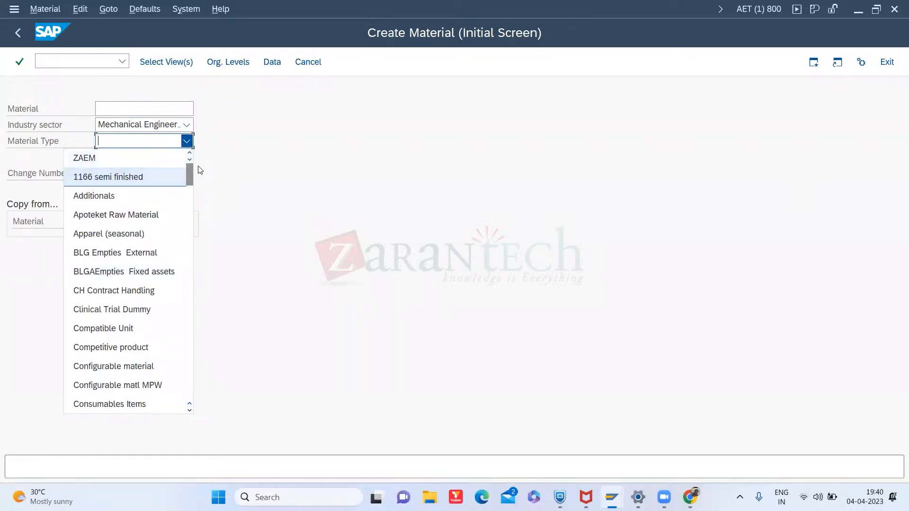
{"action": "left_click_drag", "start_coordinate": [187, 173], "coordinate": [188, 304]}
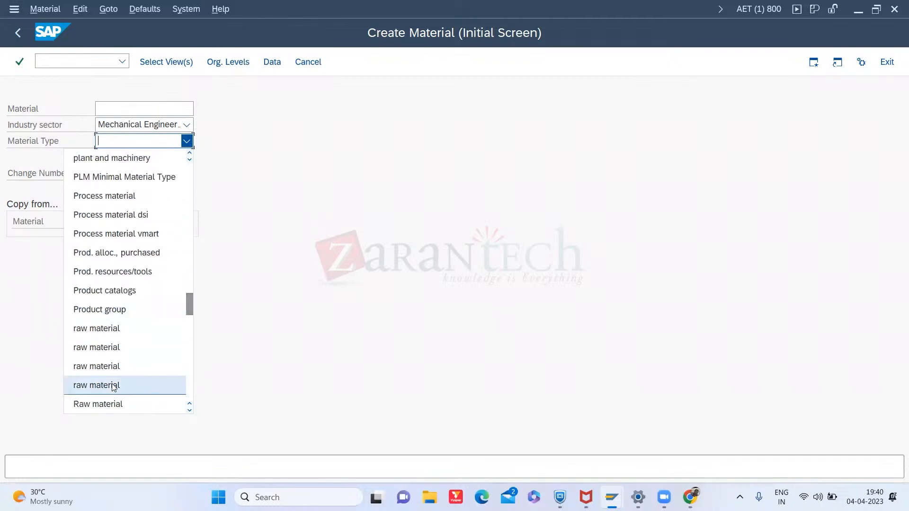
- Open the customizing implementation guide with /ospro in a new session
{"action": "left_click", "coordinate": [68, 61]}
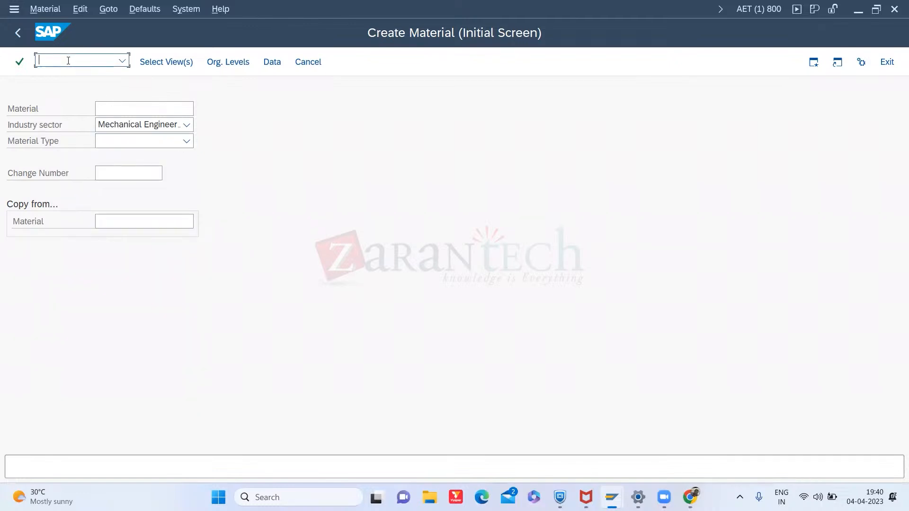
{"action": "type", "text": "/ospro"}
{"action": "key", "text": "Return"}
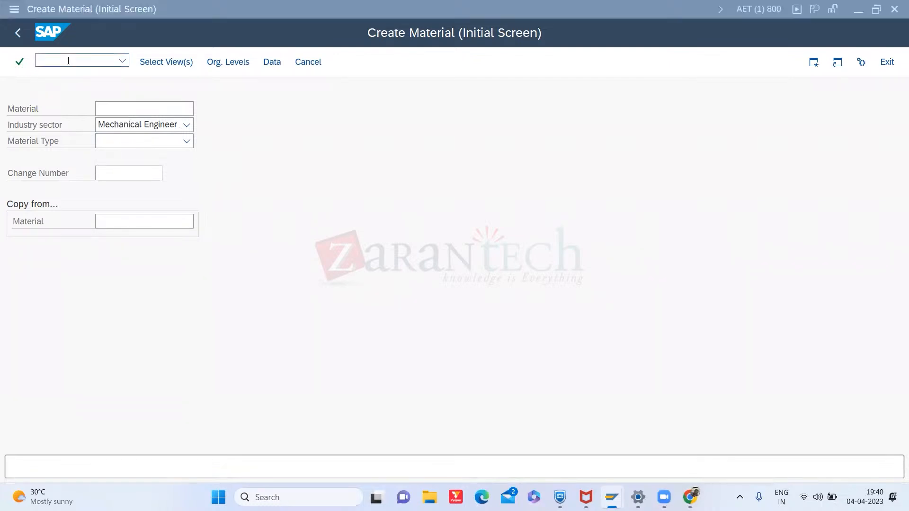
{"action": "left_click", "coordinate": [173, 64]}
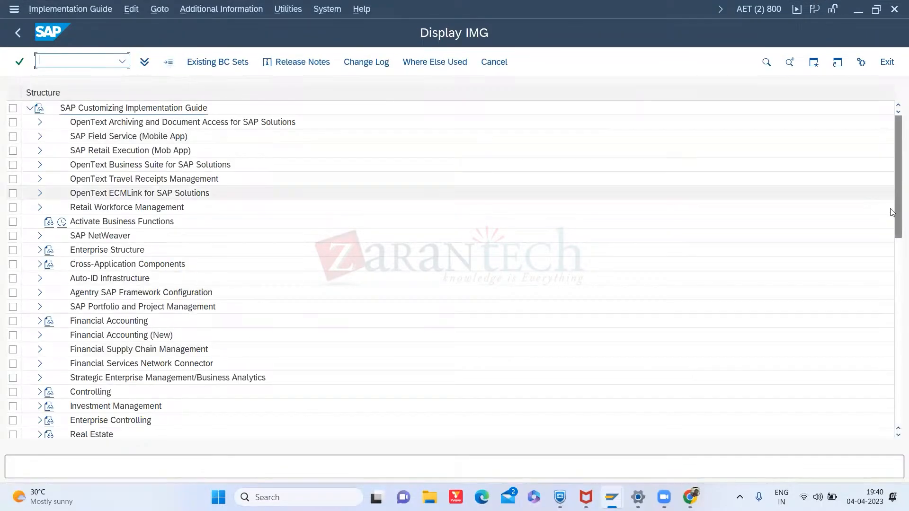
- Navigate to Logistics - General > Material Master > Basic Settings > Material Types and open Define Attributes of Material Types
{"action": "scroll", "coordinate": [897, 207], "scroll_direction": "down", "scroll_amount": 5}
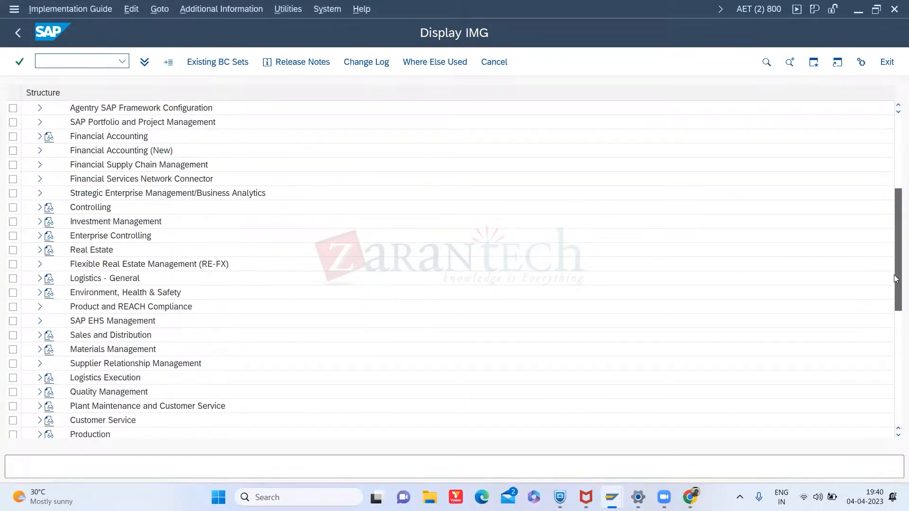
{"action": "scroll", "coordinate": [896, 199], "scroll_direction": "up", "scroll_amount": 3}
{"action": "scroll", "coordinate": [895, 198], "scroll_direction": "up", "scroll_amount": 1}
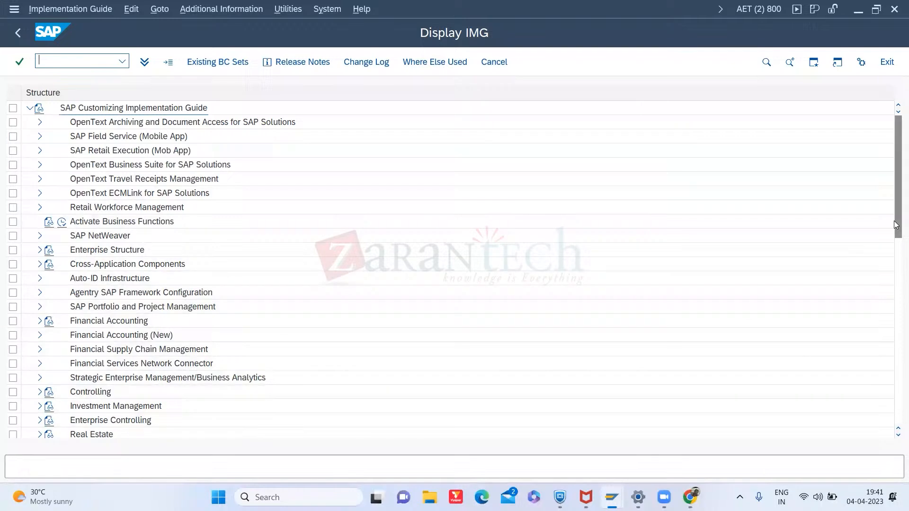
{"action": "left_click_drag", "start_coordinate": [895, 205], "coordinate": [895, 259]}
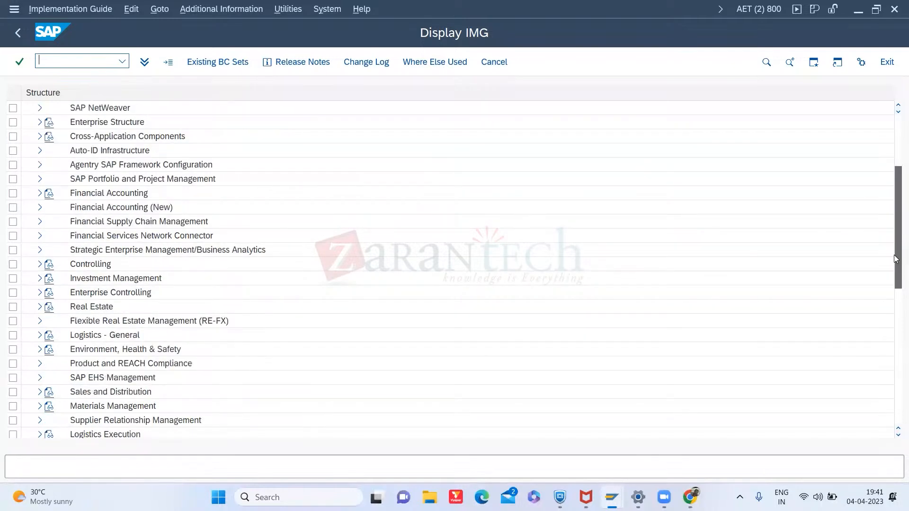
{"action": "left_click", "coordinate": [40, 335]}
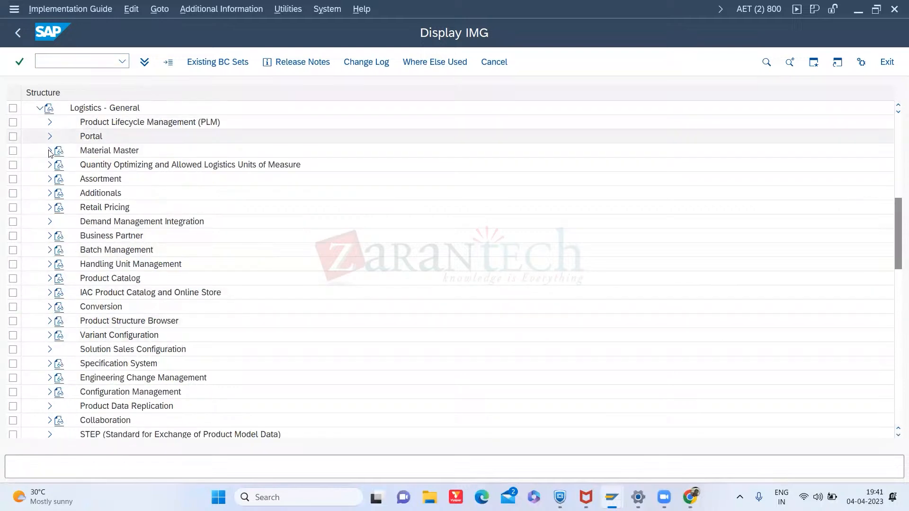
{"action": "left_click", "coordinate": [50, 151]}
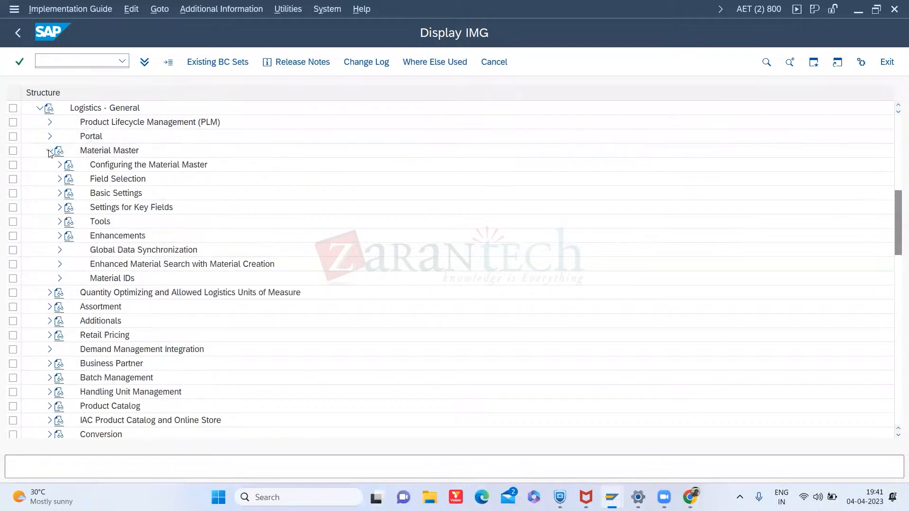
{"action": "left_click", "coordinate": [56, 196]}
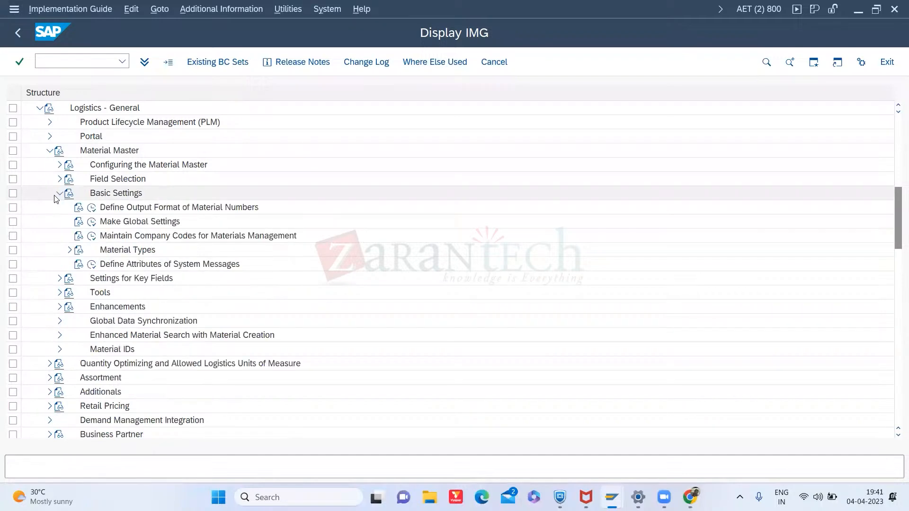
{"action": "left_click", "coordinate": [69, 250]}
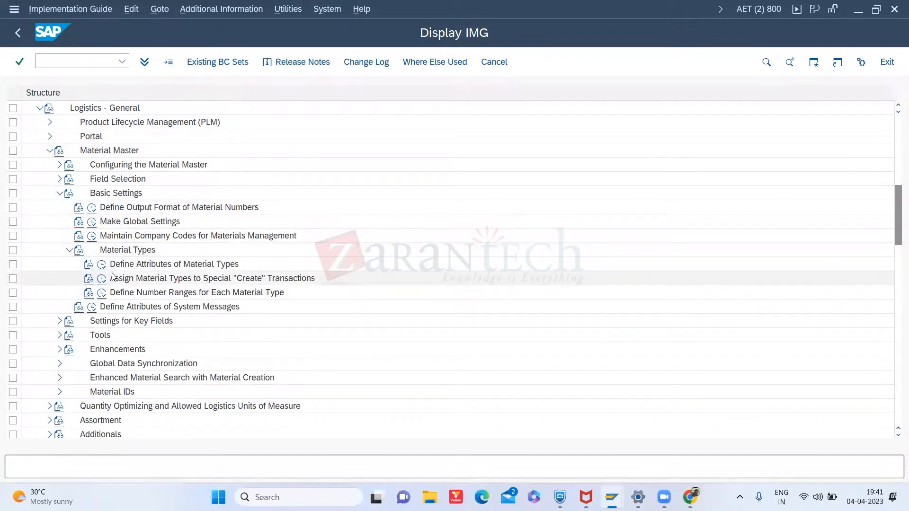
{"action": "left_click", "coordinate": [101, 264]}
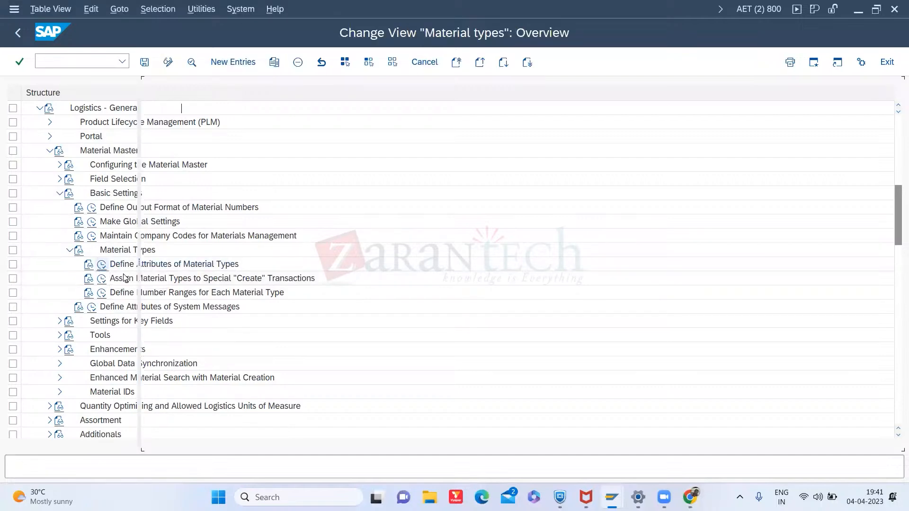
- Locate material type FERT in the list and set its description to Finished Products-STD
{"action": "left_click", "coordinate": [289, 318]}
{"action": "type", "text": "FERT"}
{"action": "key", "text": "Return"}
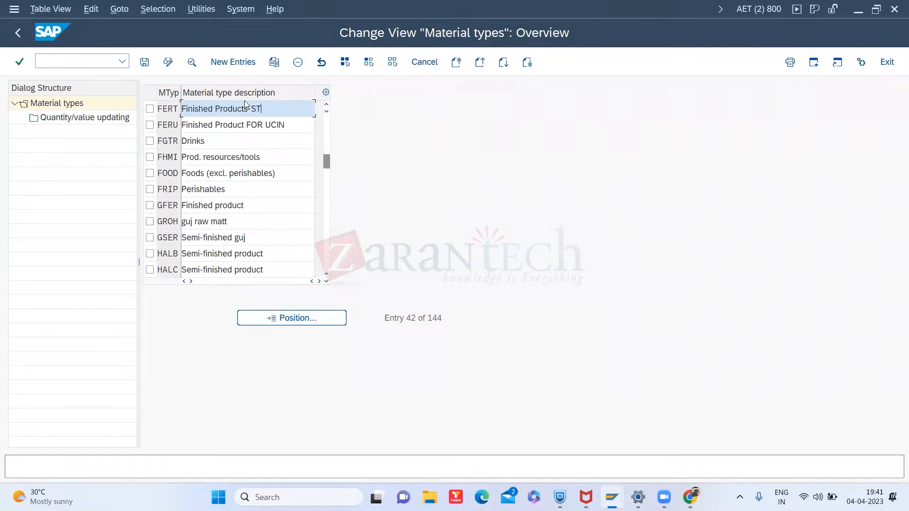
- Locate material type ROH and change its description to Raw Material -STD
{"action": "left_click", "coordinate": [313, 321]}
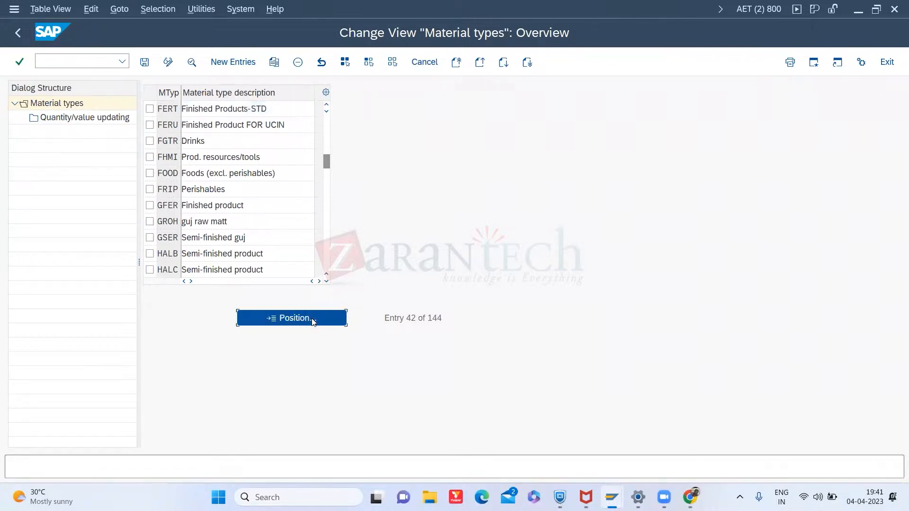
{"action": "type", "text": "ROH"}
{"action": "key", "text": "Return"}
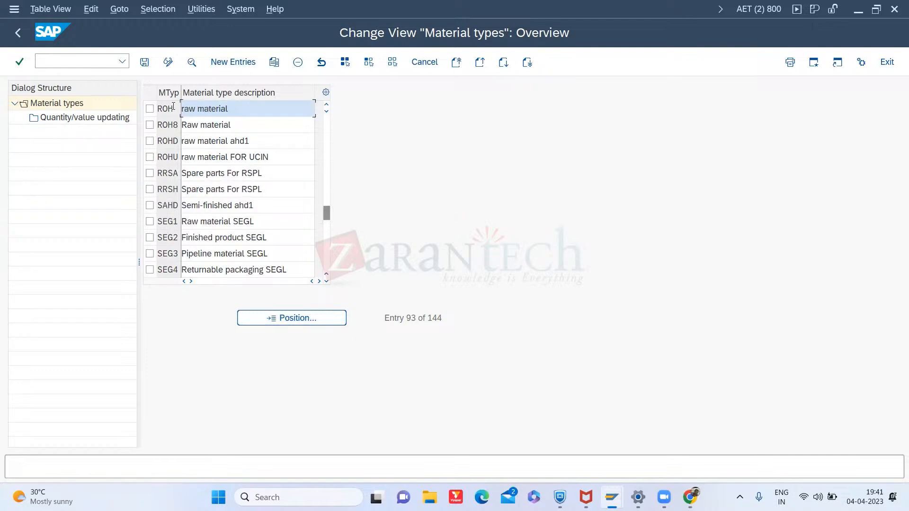
{"action": "key", "text": "Delete"}
{"action": "type", "text": "R"}
{"action": "key", "text": "Delete"}
{"action": "key", "text": "Delete"}
{"action": "type", "text": "aw"}
{"action": "key", "text": "Delete"}
{"action": "key", "text": "Delete"}
{"action": "key", "text": "Delete"}
{"action": "key", "text": "Delete"}
{"action": "key", "text": "Delete"}
{"action": "type", "text": "Materi"}
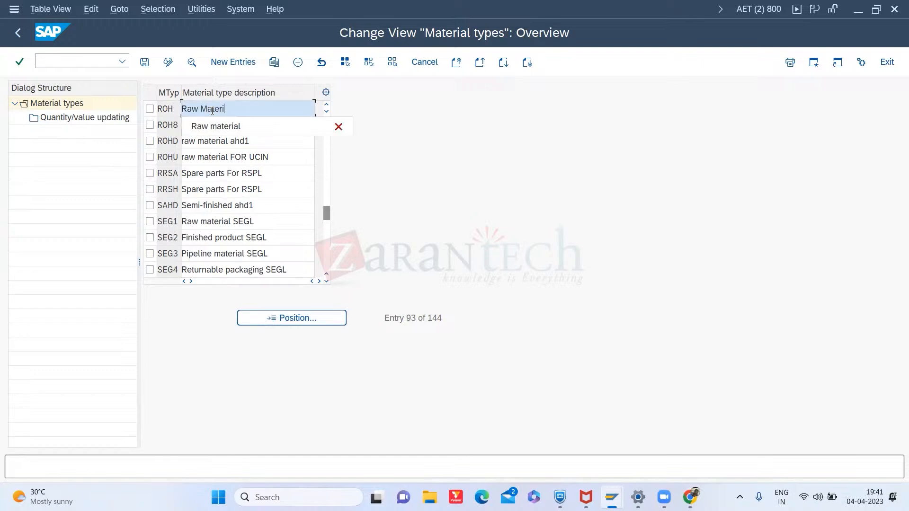
{"action": "type", "text": "al -S"}
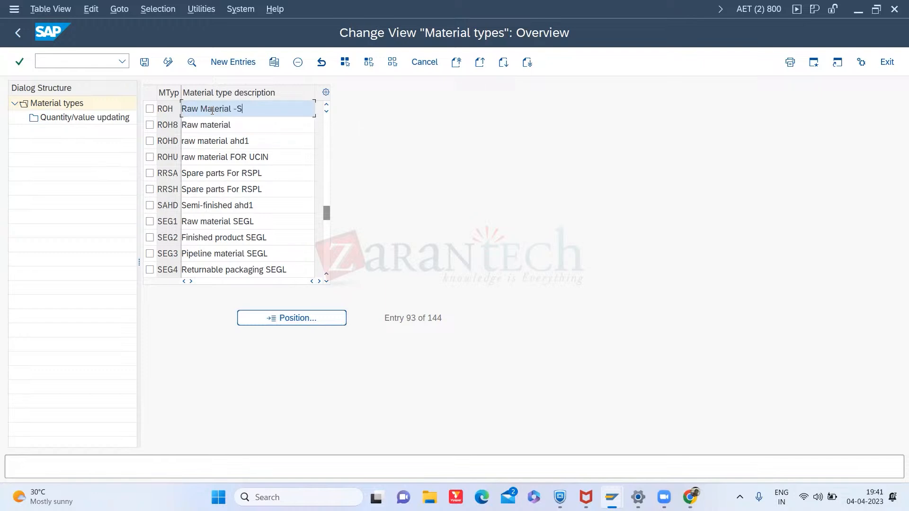
{"action": "type", "text": "TFD"}
- Locate material type HALB and append -STD to its description, making it Semi-finished product-STD
{"action": "left_click", "coordinate": [309, 319]}
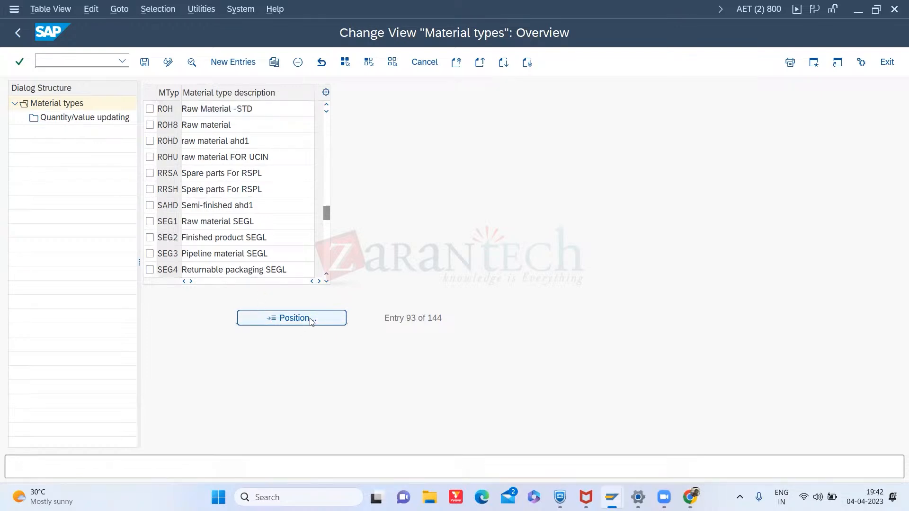
{"action": "type", "text": "HALB"}
{"action": "key", "text": "Return"}
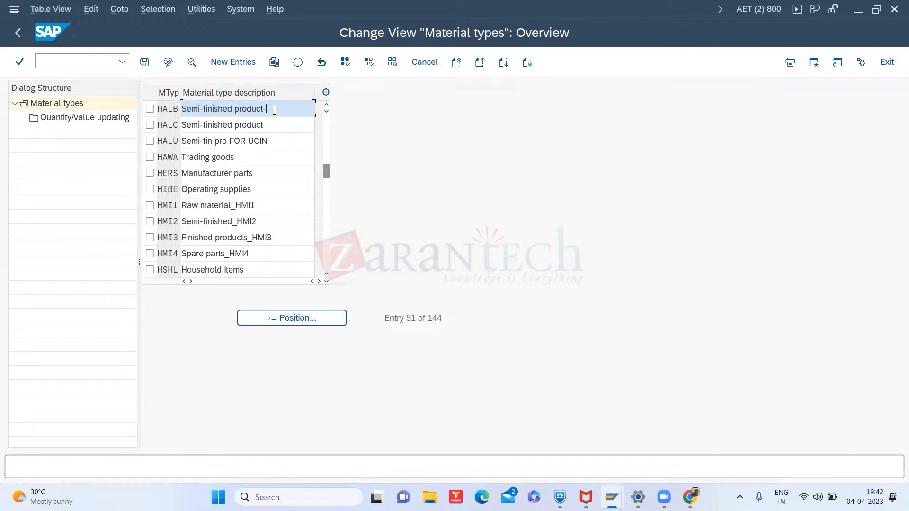
{"action": "type", "text": "STD"}
- Open HALB's details, scroll its user department views, and save the changes under a customizing request
{"action": "double_click", "coordinate": [165, 110]}
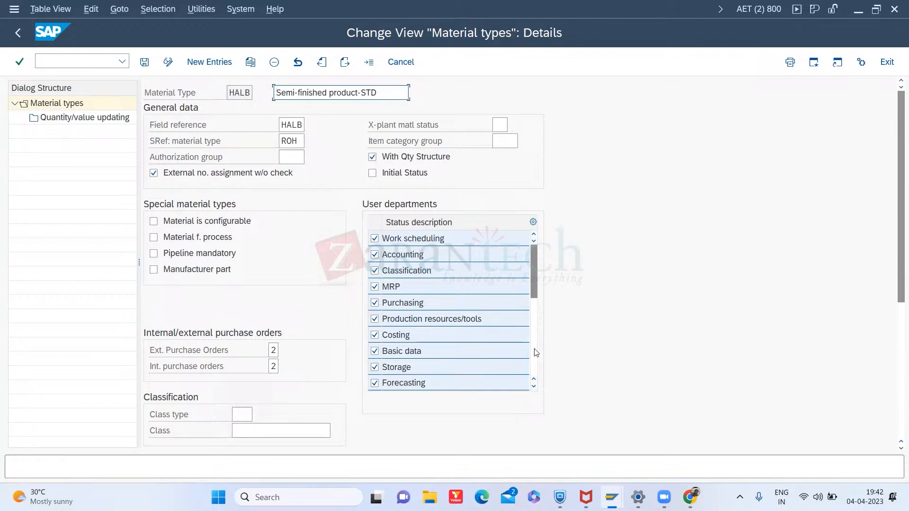
{"action": "left_click_drag", "start_coordinate": [534, 346], "coordinate": [534, 346]}
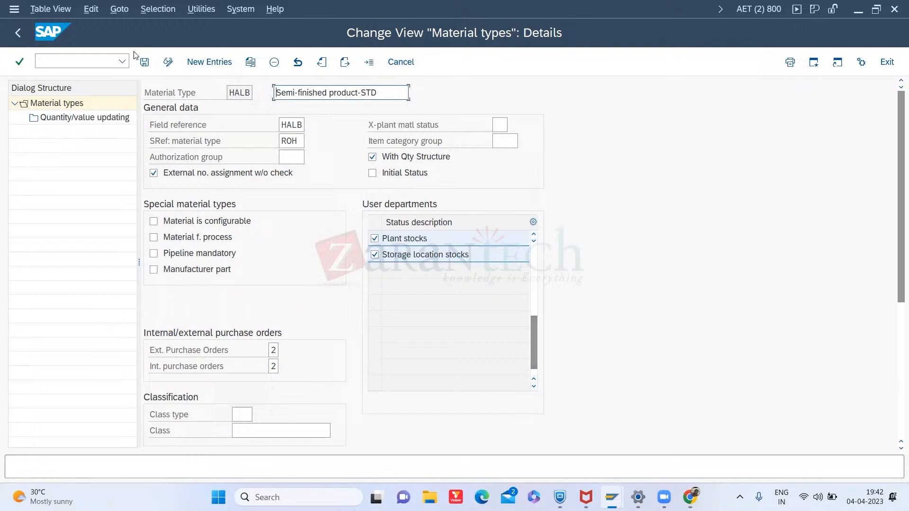
{"action": "left_click", "coordinate": [535, 270]}
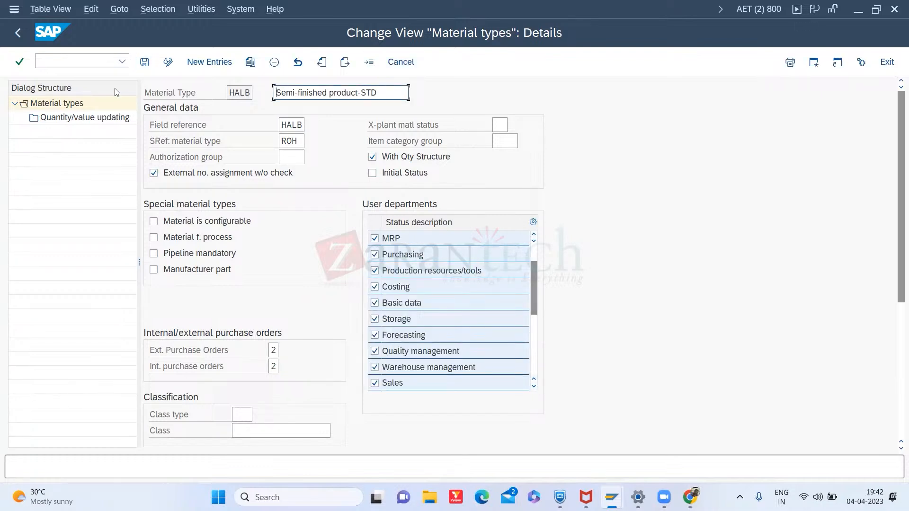
{"action": "left_click", "coordinate": [146, 63]}
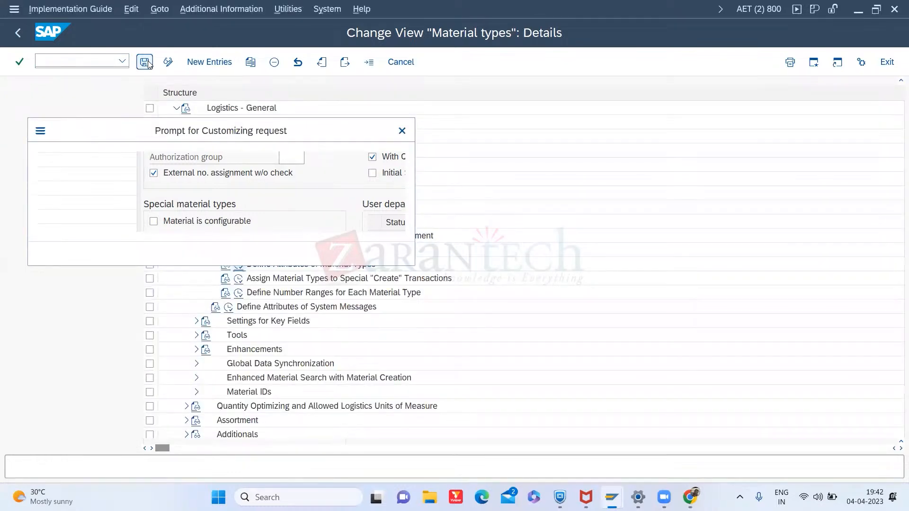
{"action": "left_click", "coordinate": [256, 251]}
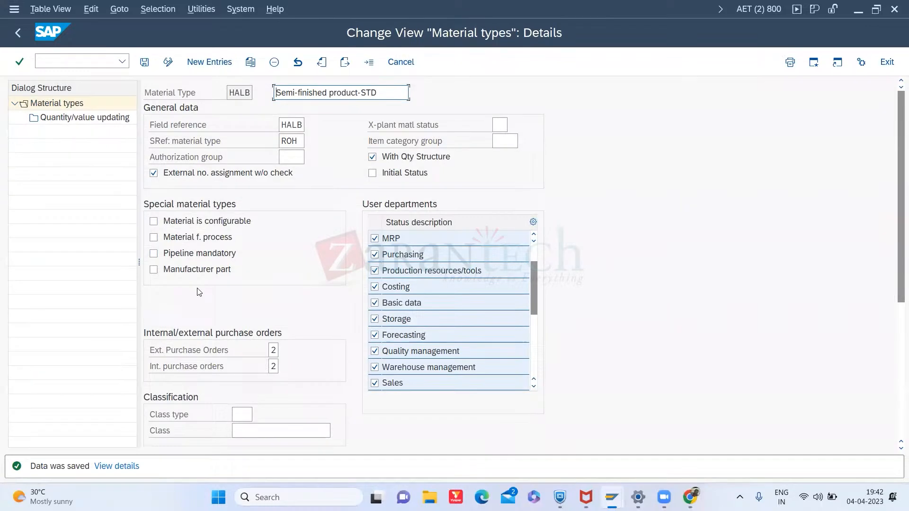
- Return to the material types overview, locate FERT and open its details to review its settings
{"action": "left_click", "coordinate": [17, 34]}
{"action": "left_click", "coordinate": [308, 322]}
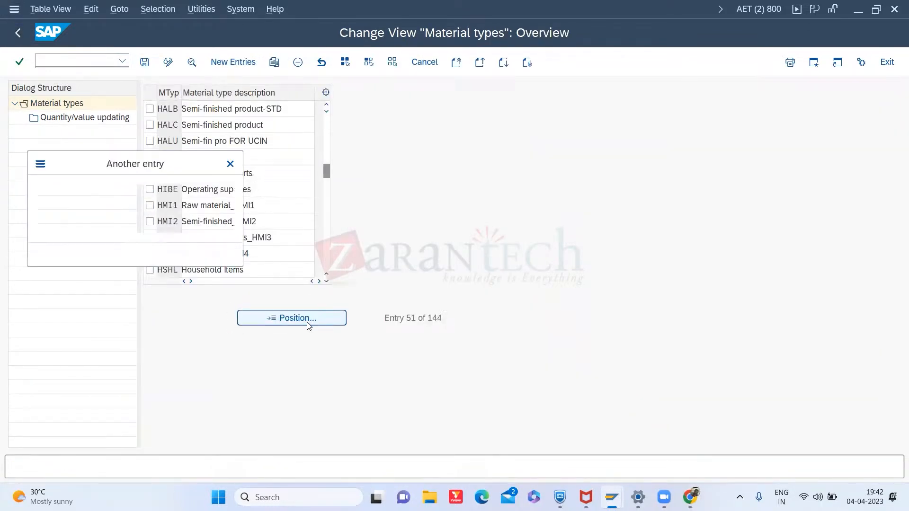
{"action": "type", "text": "FERT"}
{"action": "key", "text": "Return"}
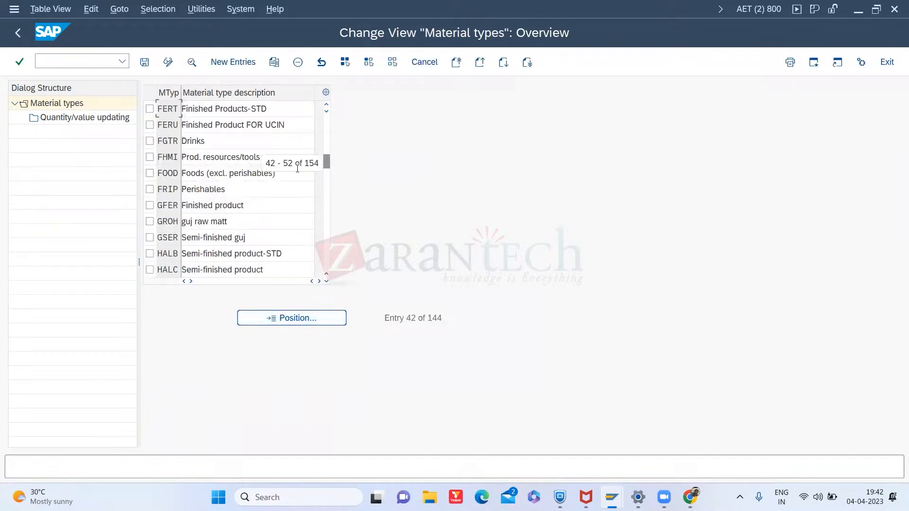
{"action": "left_click", "coordinate": [150, 109]}
{"action": "double_click", "coordinate": [209, 105]}
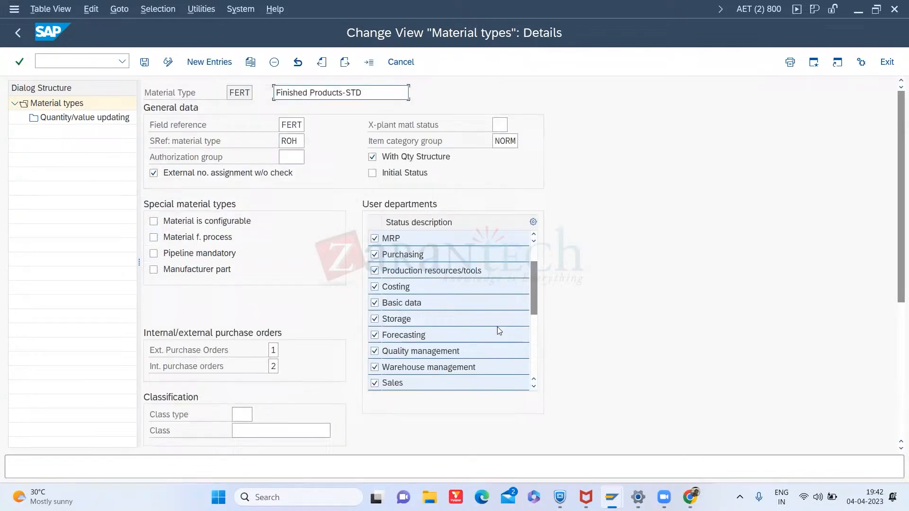
- Open the Create Material transaction in a new session with /omm01
{"action": "left_click", "coordinate": [61, 63]}
{"action": "type", "text": "/omm01"}
{"action": "key", "text": "Return"}
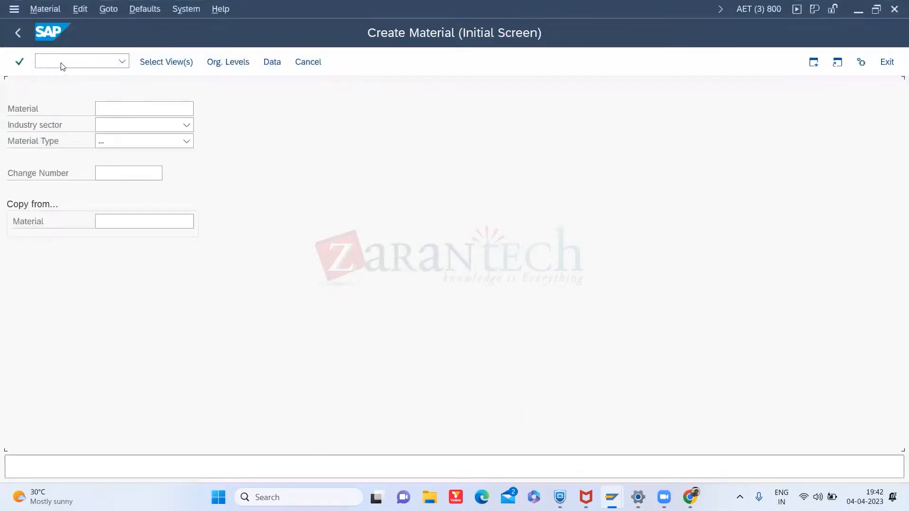
- Browse the material type list for the finished-products entries, then switch back to the customizing session
{"action": "left_click", "coordinate": [124, 142]}
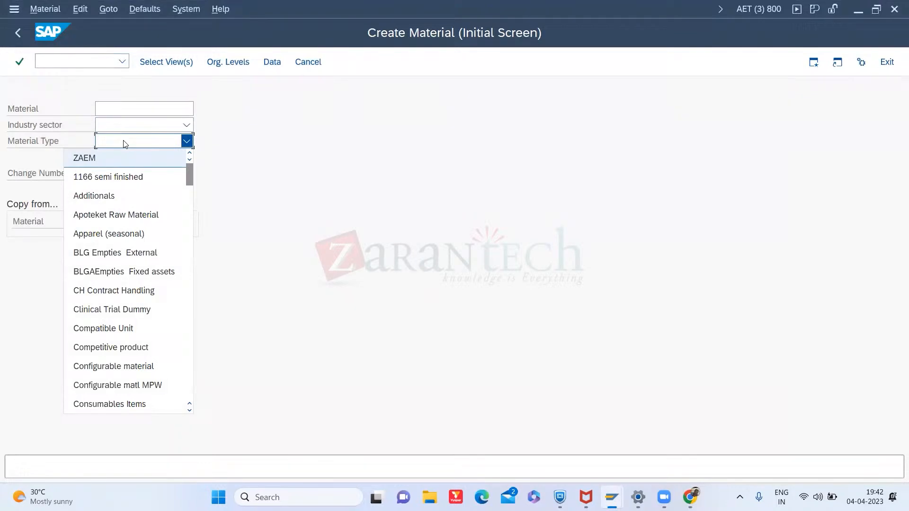
{"action": "type", "text": "fert"}
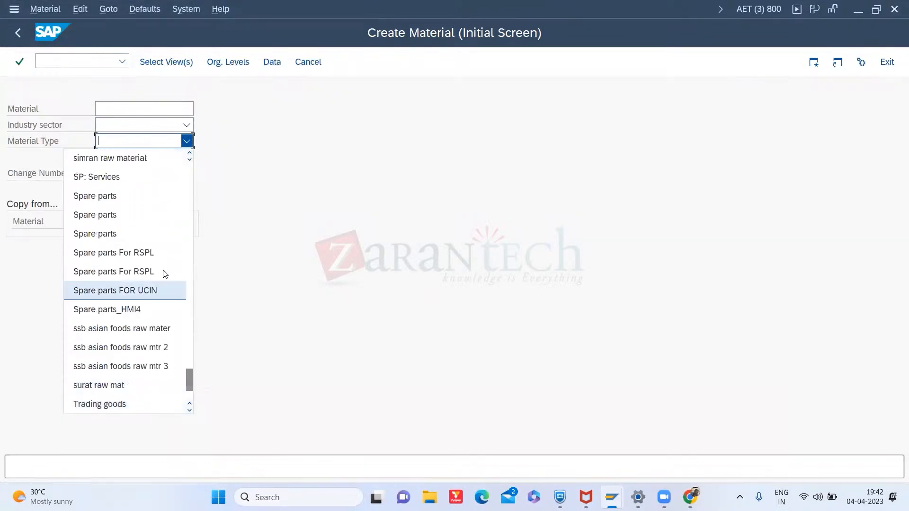
{"action": "type", "text": "f"}
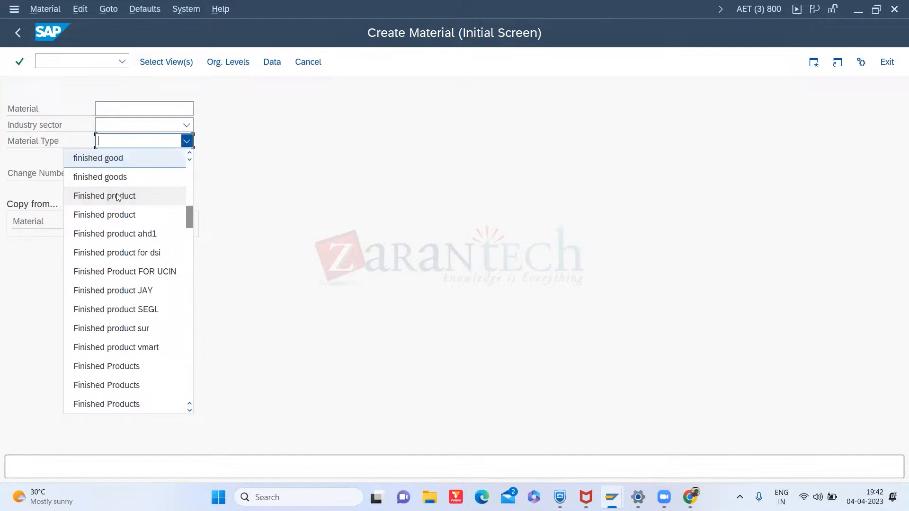
{"action": "mouse_move", "coordinate": [189, 215]}
{"action": "left_mouse_down"}
{"action": "mouse_move", "coordinate": [188, 204]}
{"action": "mouse_move", "coordinate": [187, 227]}
{"action": "left_mouse_up"}
{"action": "key", "text": "alt+Tab"}
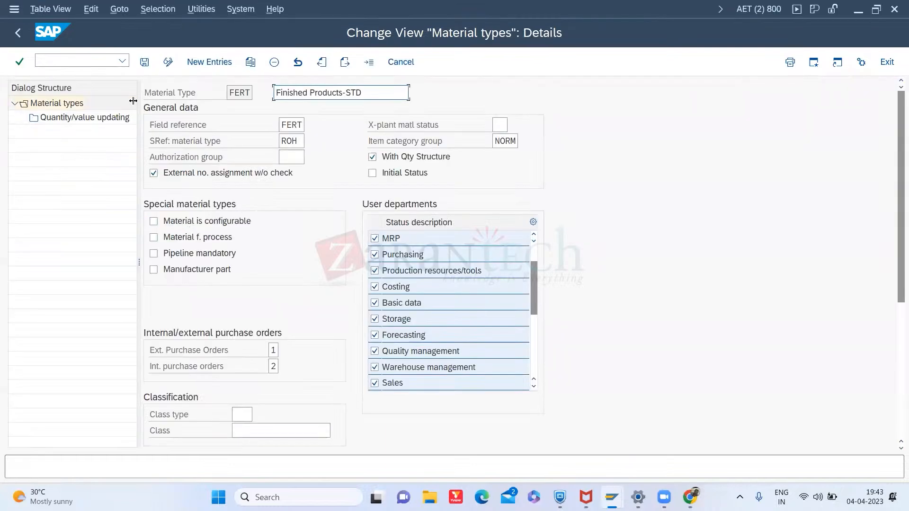
- Save the FERT material type settings and return to the material types overview
{"action": "left_click", "coordinate": [145, 62]}
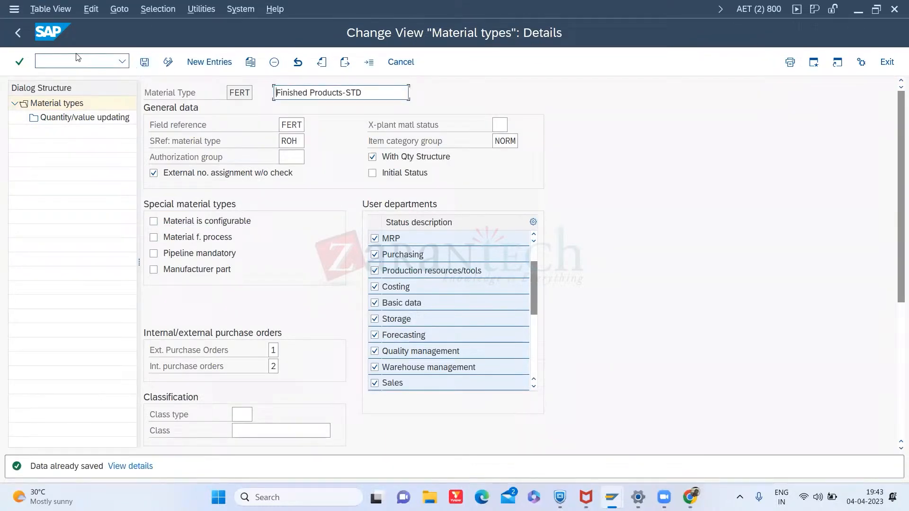
{"action": "left_click", "coordinate": [21, 36]}
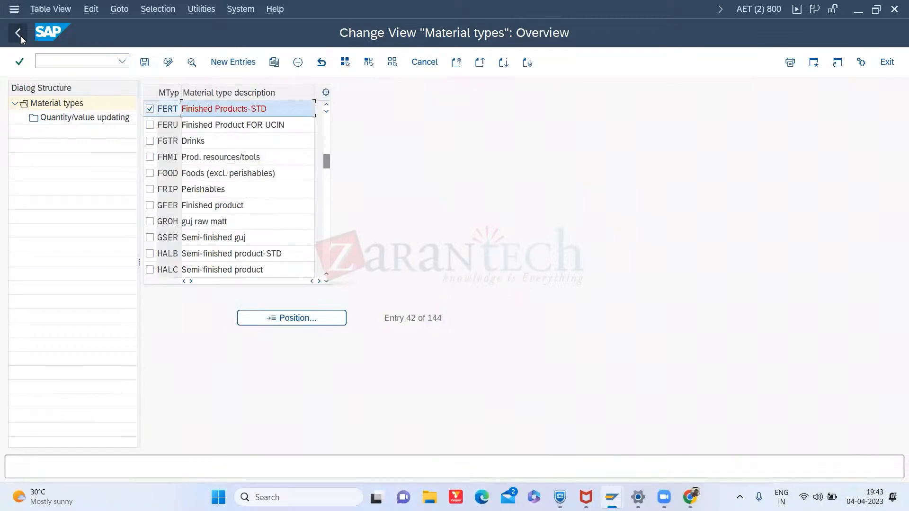
{"action": "left_click", "coordinate": [24, 32]}
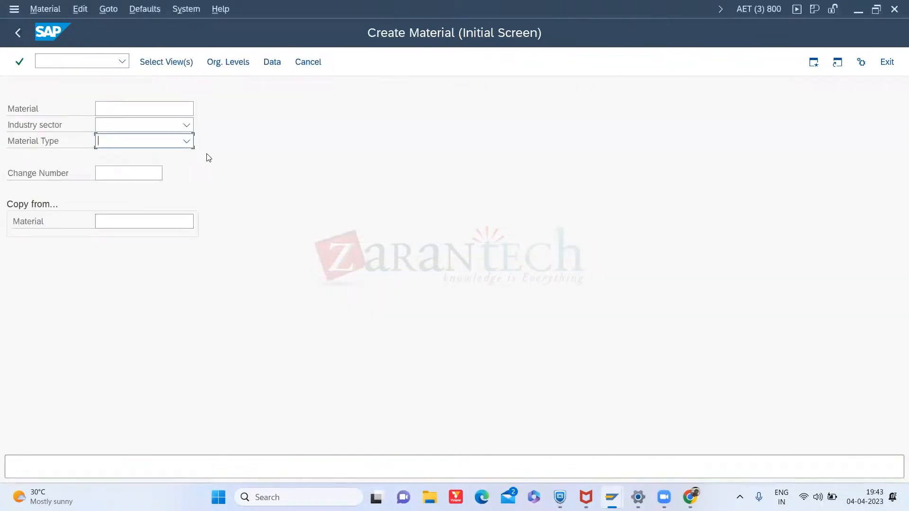
- Set the material type to Finished Products-STD on the Create Material initial screen
{"action": "left_click", "coordinate": [187, 141]}
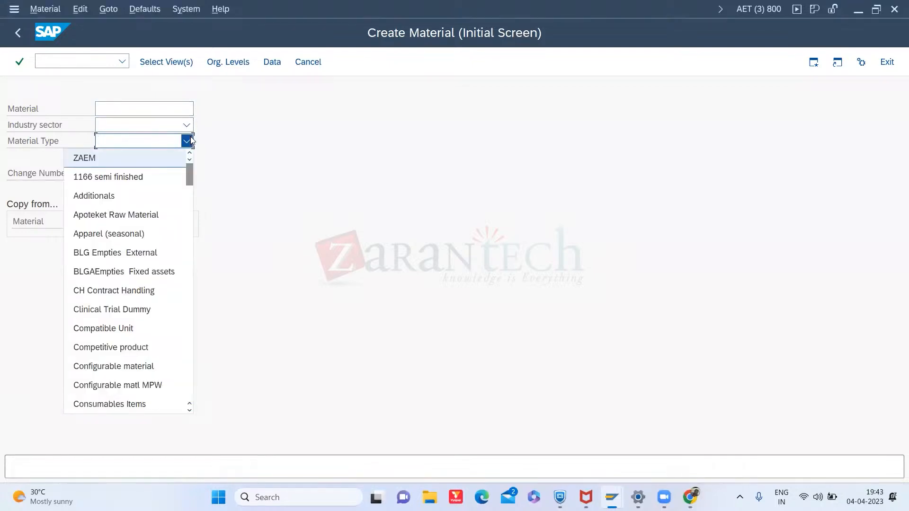
{"action": "key", "text": "f"}
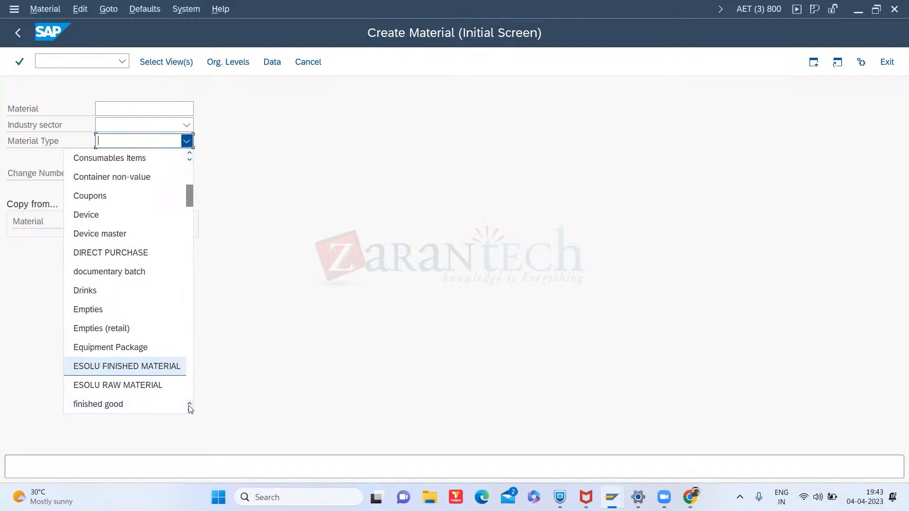
{"action": "left_click", "coordinate": [189, 411]}
{"action": "left_click", "coordinate": [189, 410]}
{"action": "left_click", "coordinate": [189, 411]}
{"action": "left_click", "coordinate": [189, 411]}
{"action": "left_click", "coordinate": [188, 410]}
{"action": "left_click", "coordinate": [189, 411]}
{"action": "left_click", "coordinate": [189, 410]}
{"action": "left_click", "coordinate": [189, 411]}
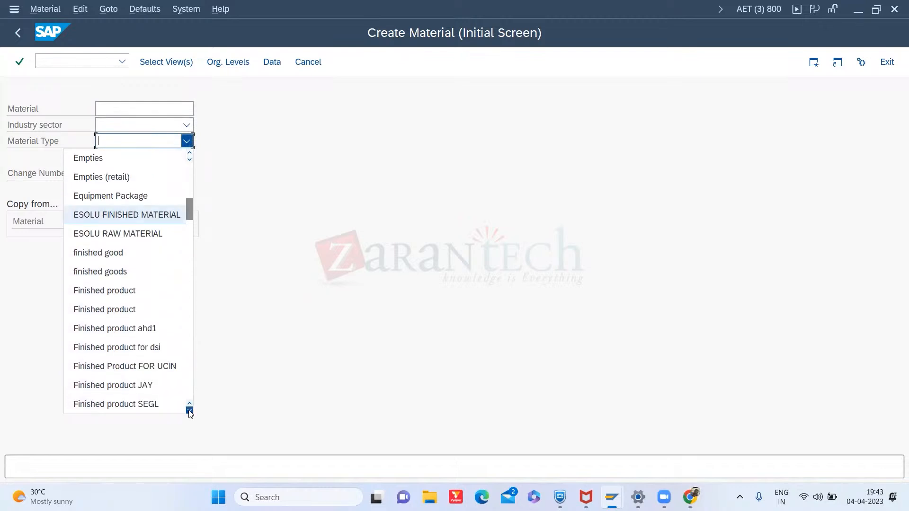
{"action": "left_click", "coordinate": [189, 411]}
{"action": "left_click", "coordinate": [189, 411]}
{"action": "left_click", "coordinate": [189, 411]}
{"action": "left_click", "coordinate": [189, 411]}
{"action": "left_click", "coordinate": [189, 411]}
{"action": "left_click", "coordinate": [189, 411]}
{"action": "left_click", "coordinate": [189, 410]}
{"action": "left_click", "coordinate": [189, 411]}
{"action": "left_click", "coordinate": [189, 411]}
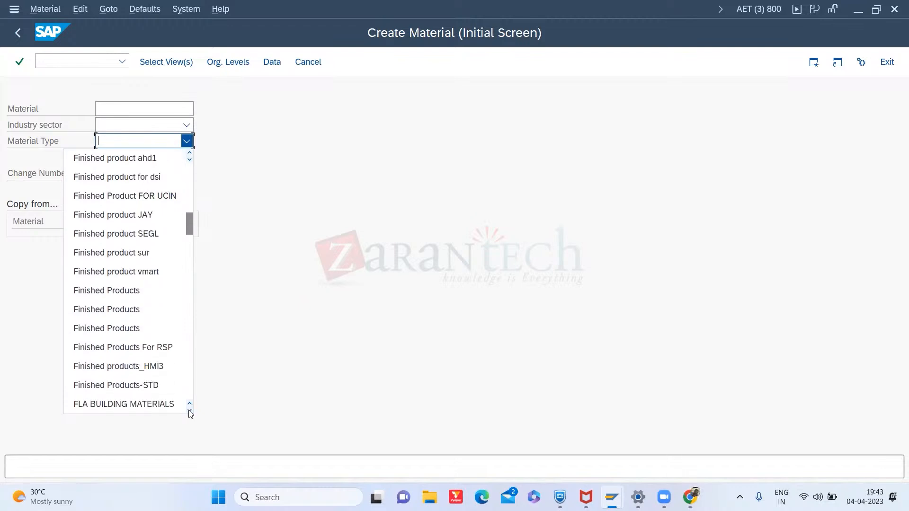
{"action": "left_click", "coordinate": [134, 386]}
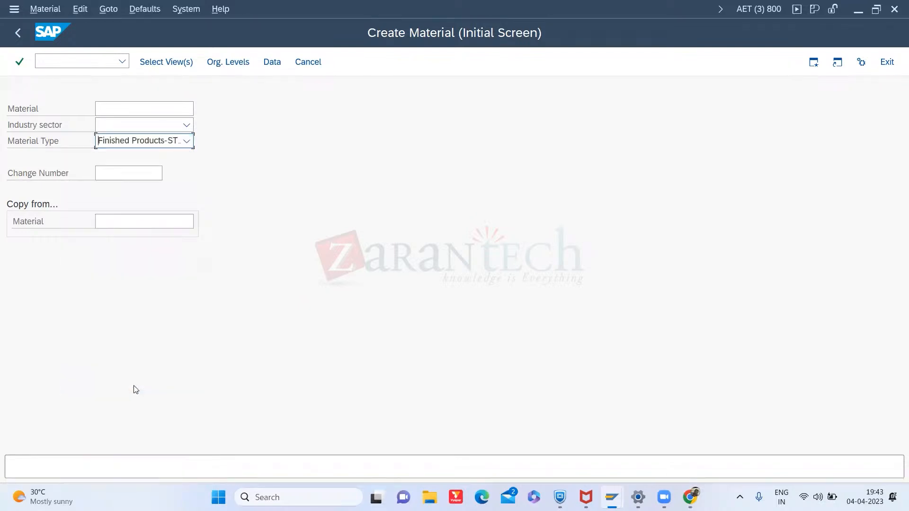
- Set the industry sector to Mechanical Engineering and continue to the view selection
{"action": "left_click", "coordinate": [191, 126]}
{"action": "scroll", "coordinate": [180, 155], "scroll_direction": "down", "scroll_amount": 2}
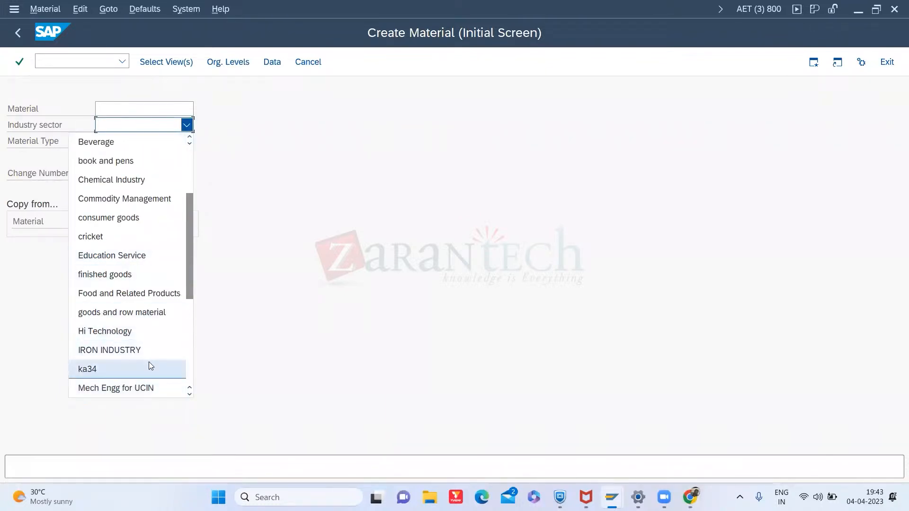
{"action": "left_click", "coordinate": [191, 396]}
{"action": "left_click", "coordinate": [191, 396]}
{"action": "left_click", "coordinate": [190, 396]}
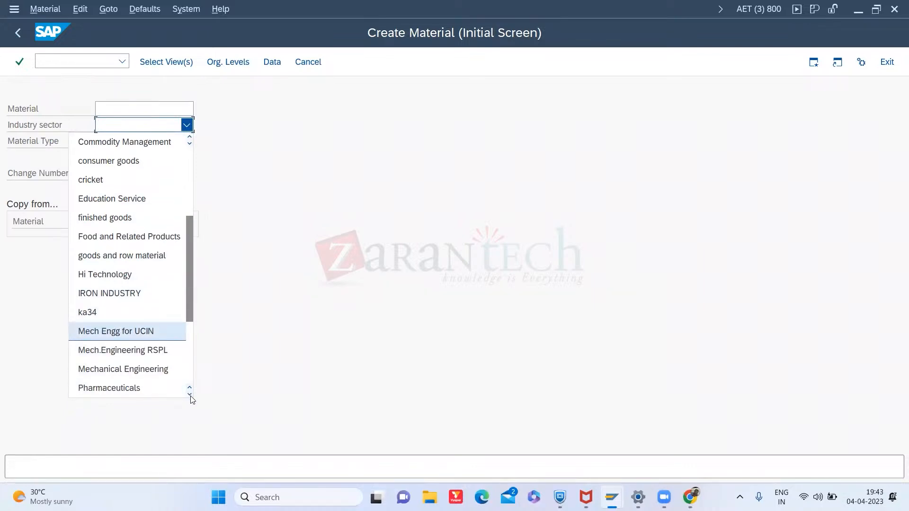
{"action": "left_click", "coordinate": [152, 368]}
{"action": "key", "text": "Return"}
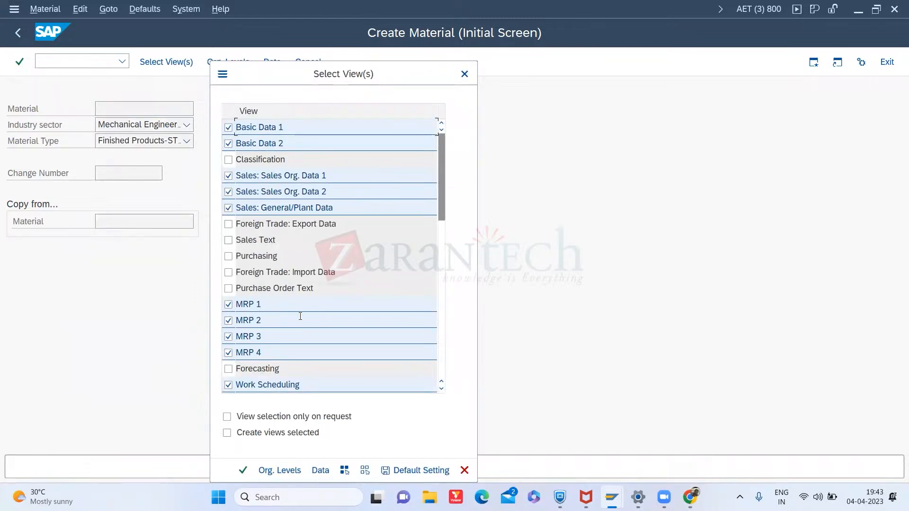
- Switch to the IMG session, reopen Define Attributes of Material Types and position the list at FERT
{"action": "key", "text": "alt+Tab"}
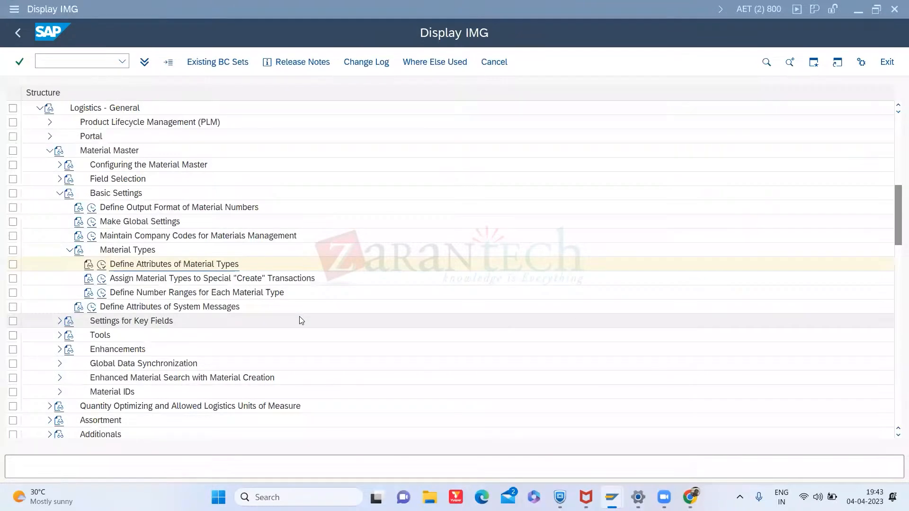
{"action": "key", "text": "alt+Tab"}
{"action": "key", "text": "alt+Tab"}
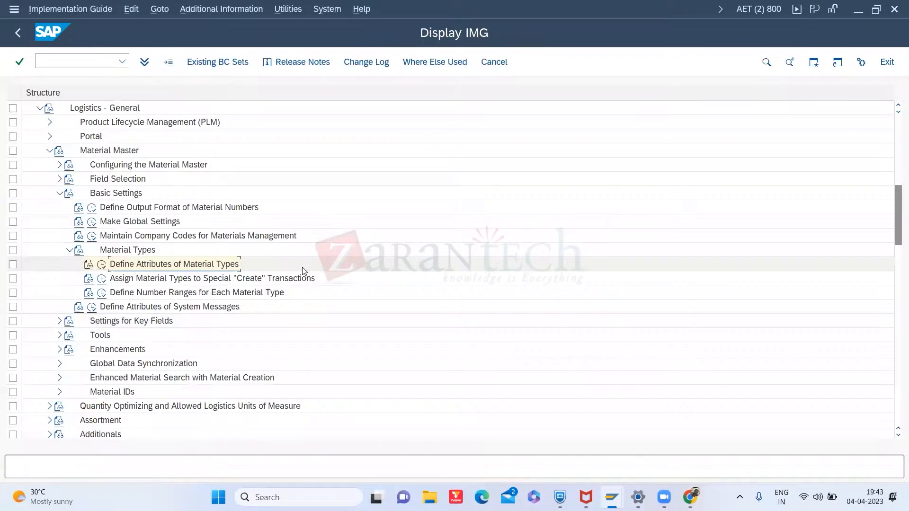
{"action": "left_click", "coordinate": [101, 265]}
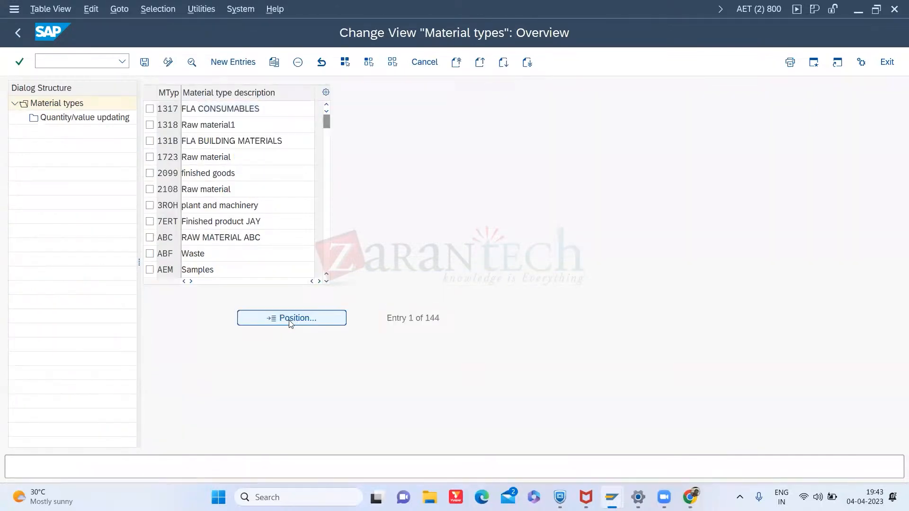
{"action": "left_click", "coordinate": [289, 319]}
{"action": "type", "text": "FERT"}
{"action": "key", "text": "Return"}
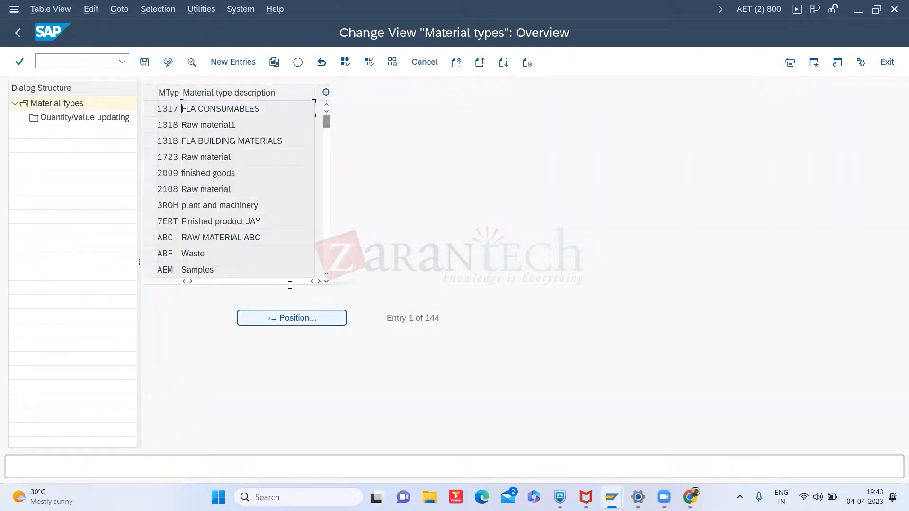
- Open the FERT material type details and deselect the Purchasing and Forecasting user departments
{"action": "left_click", "coordinate": [149, 108]}
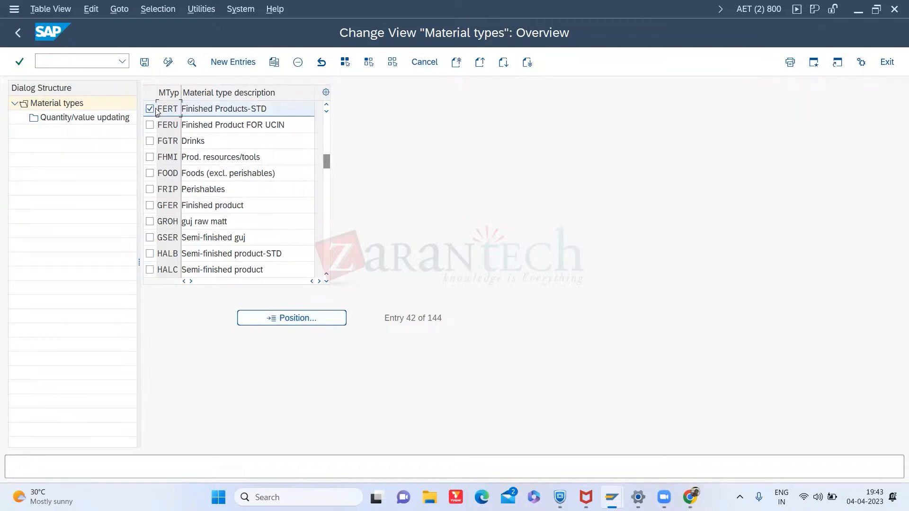
{"action": "double_click", "coordinate": [219, 112]}
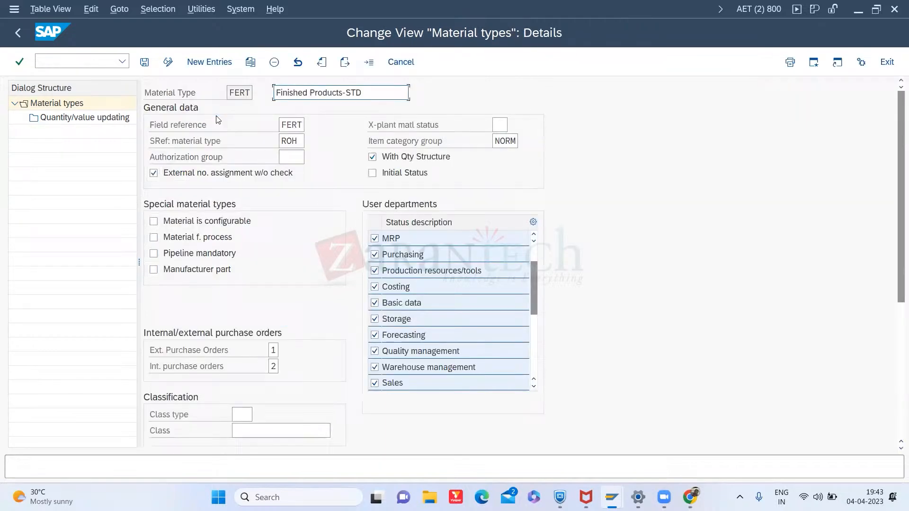
{"action": "left_click", "coordinate": [375, 255]}
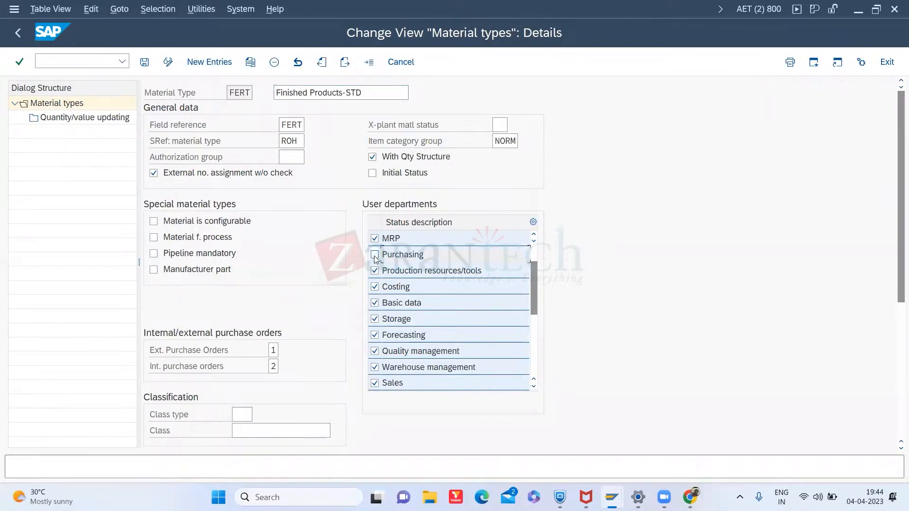
{"action": "left_click", "coordinate": [374, 335]}
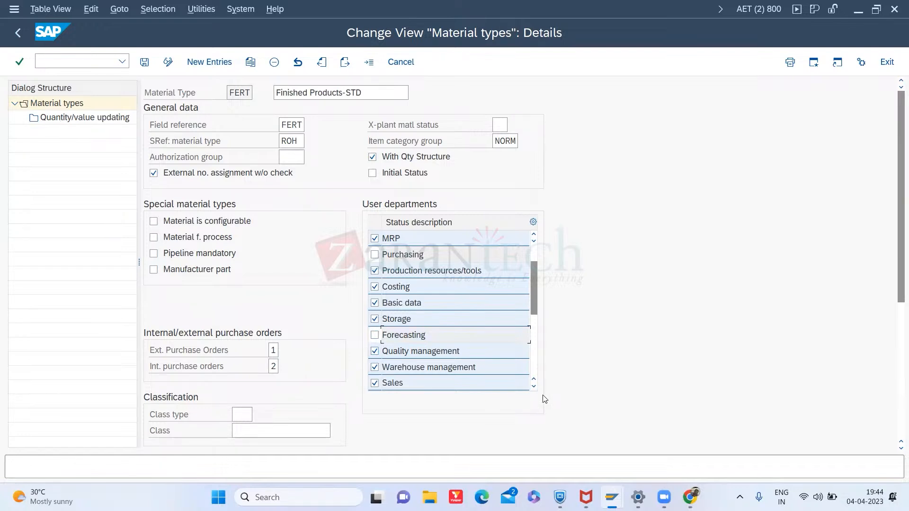
- Save the FERT material type changes, confirming the customizing request
{"action": "left_click", "coordinate": [534, 387]}
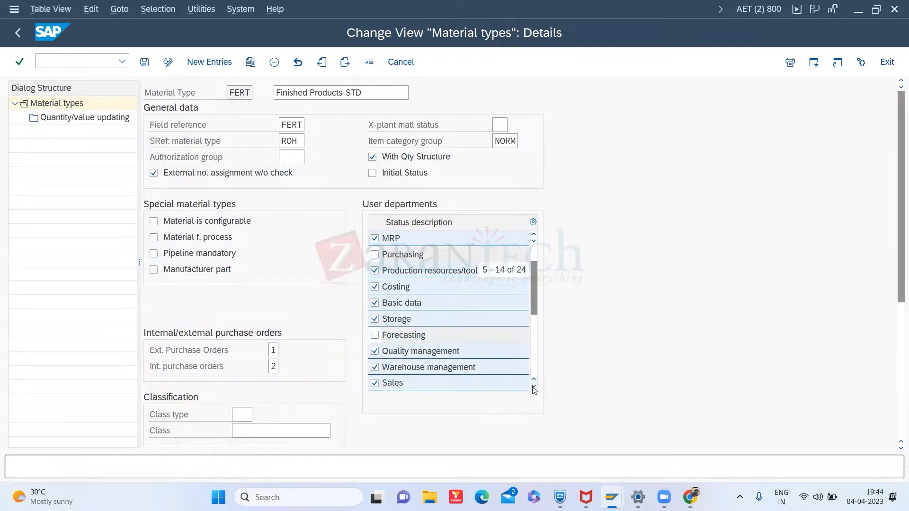
{"action": "left_click", "coordinate": [534, 387]}
{"action": "left_click", "coordinate": [534, 387]}
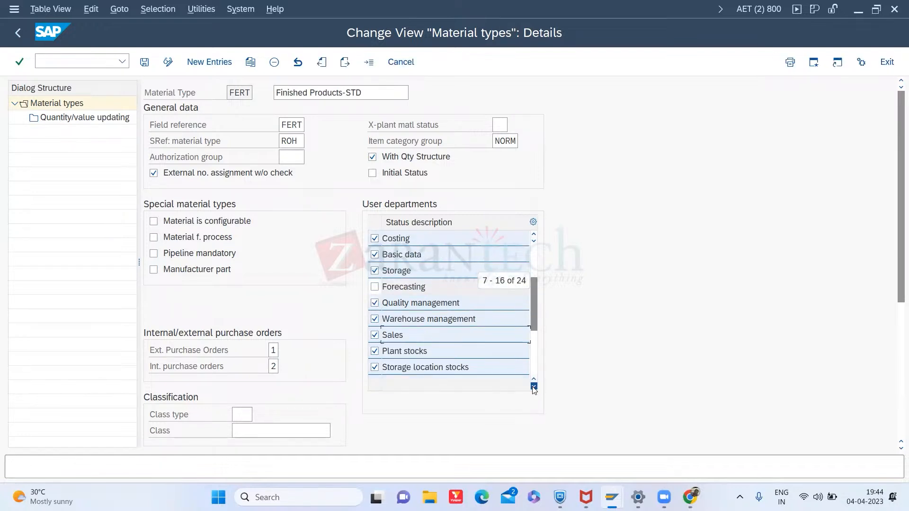
{"action": "left_click", "coordinate": [534, 388]}
{"action": "left_click", "coordinate": [145, 62]}
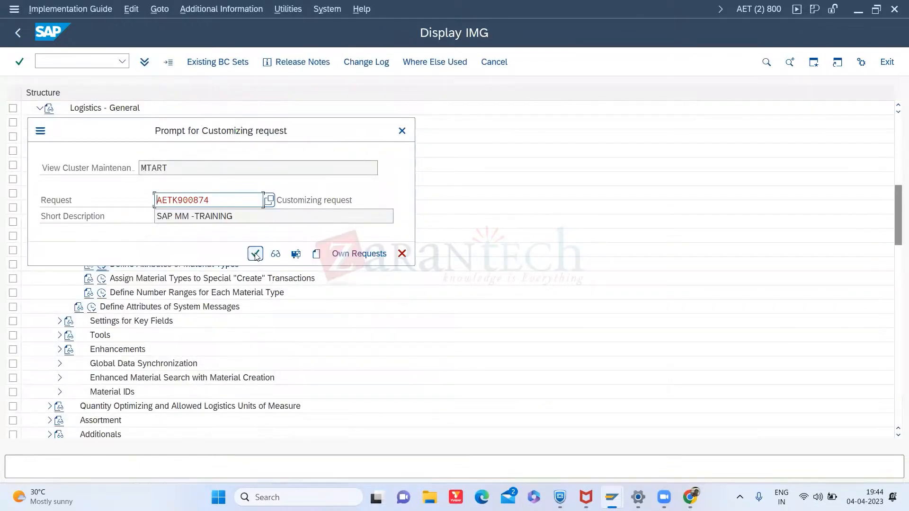
{"action": "left_click", "coordinate": [256, 253]}
- Restart the MM01 Create Material transaction and reopen the view selection
{"action": "left_click", "coordinate": [19, 32]}
{"action": "left_click", "coordinate": [26, 32]}
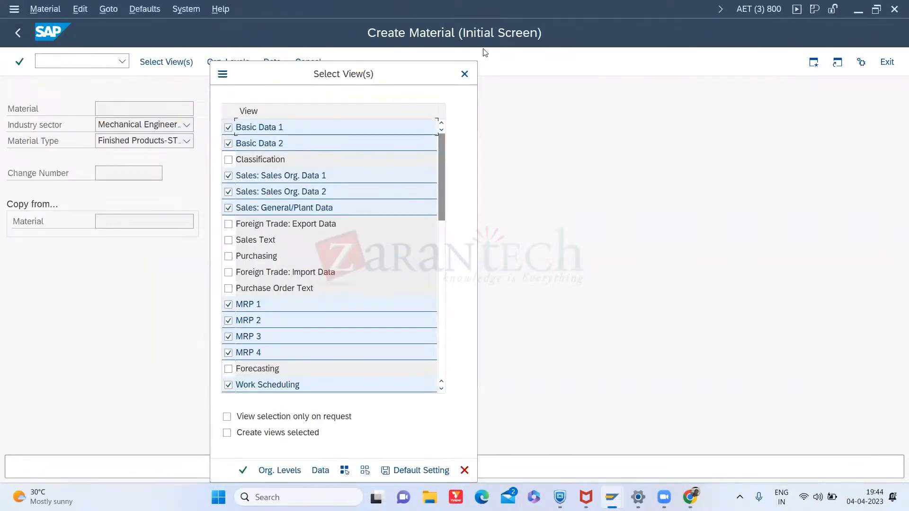
{"action": "left_click", "coordinate": [464, 74]}
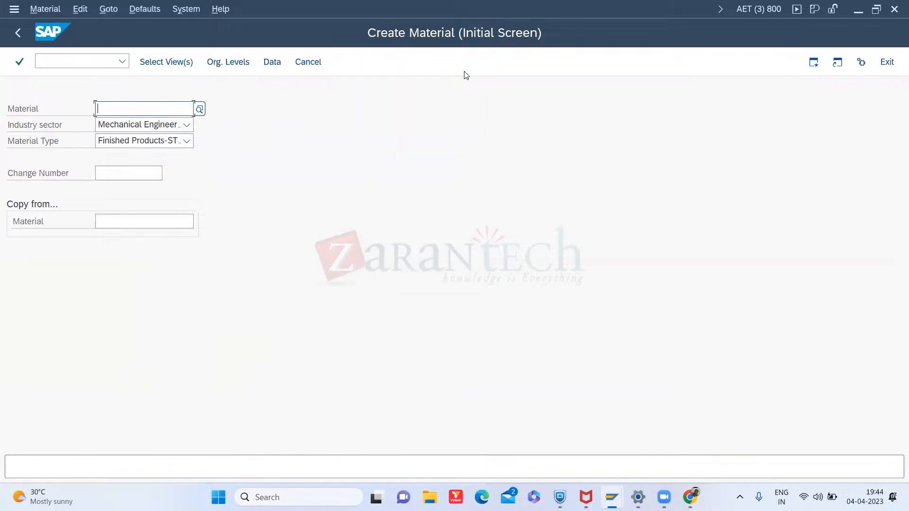
{"action": "key", "text": "Return"}
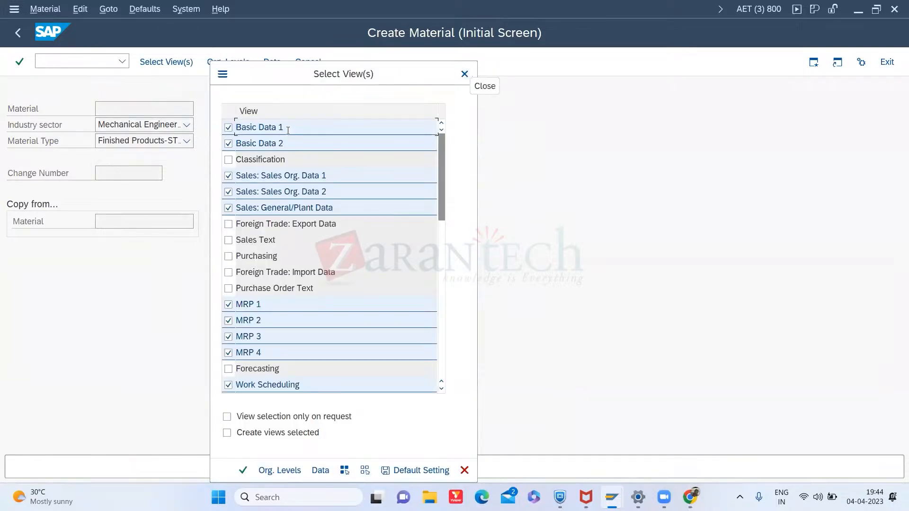
{"action": "left_click", "coordinate": [464, 74]}
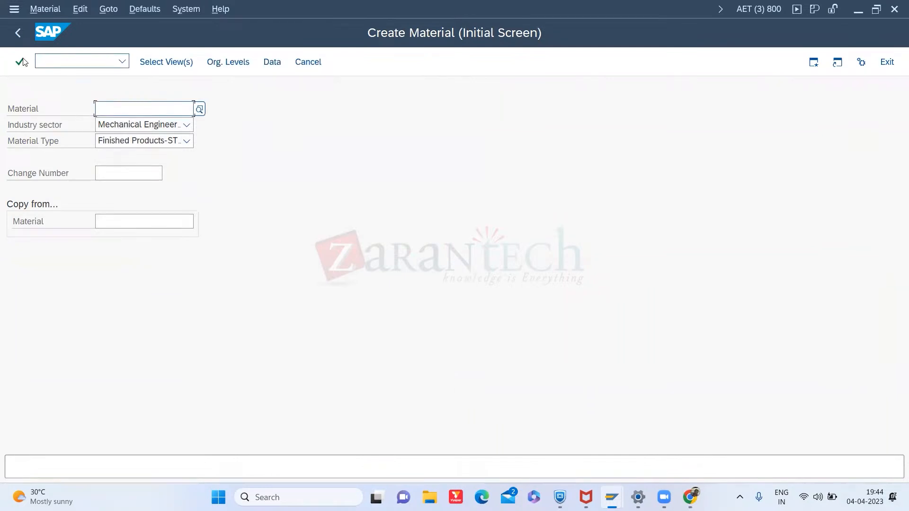
{"action": "left_click", "coordinate": [54, 57]}
{"action": "type", "text": "/n"}
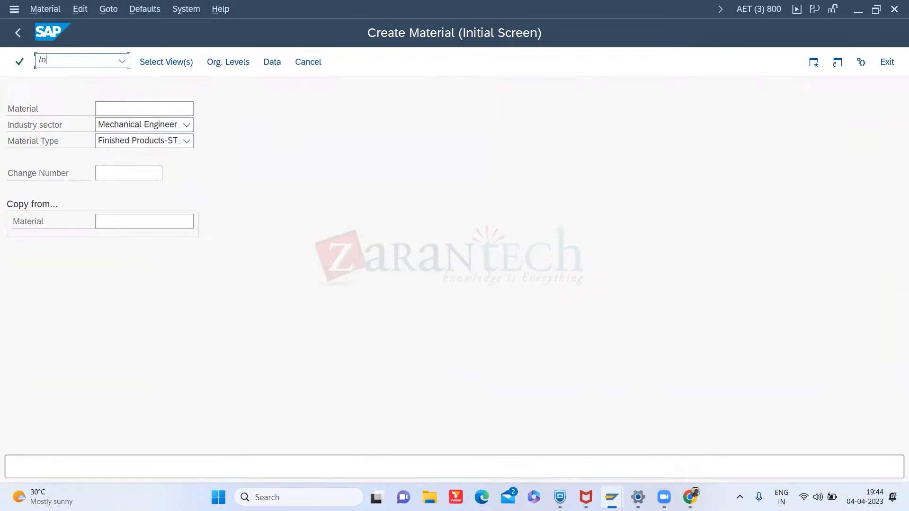
{"action": "type", "text": "mm01"}
{"action": "key", "text": "Return"}
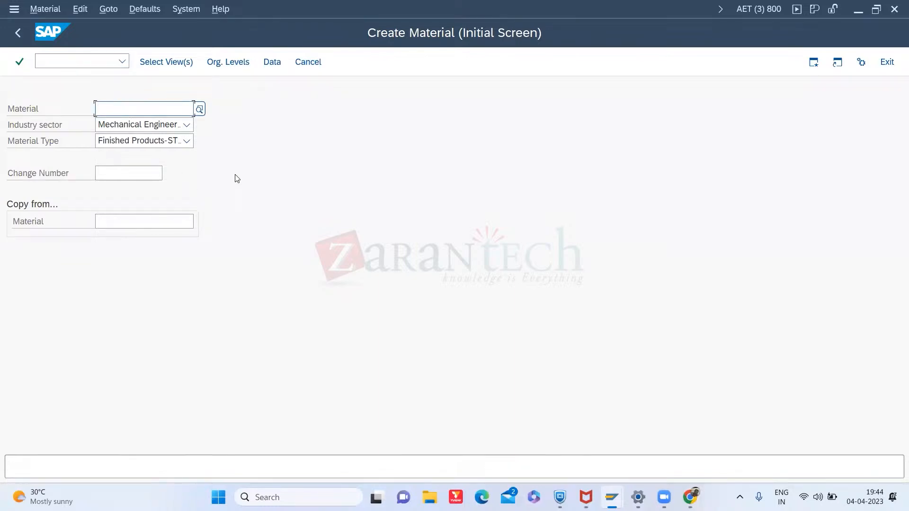
{"action": "key", "text": "Return"}
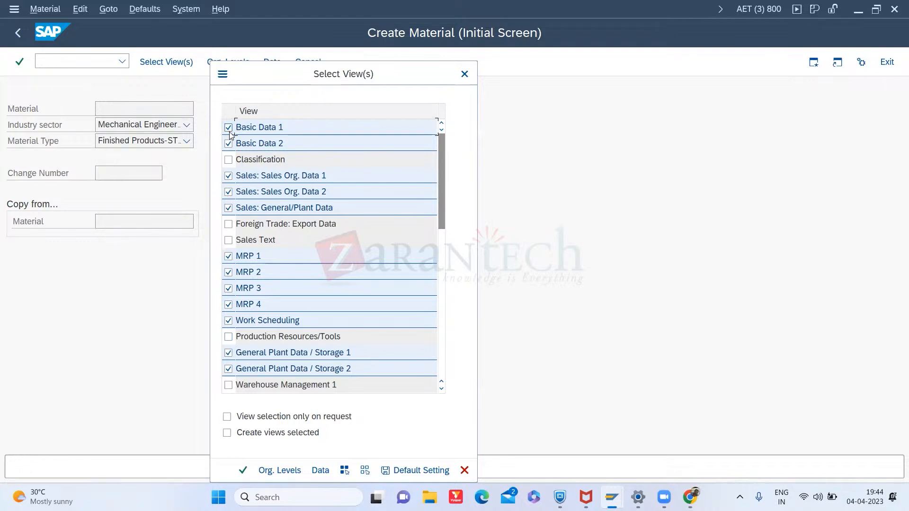
- Deselect the Sales: Sales Org. Data 1, Sales Org. Data 2 and General/Plant Data views and continue to organizational levels
{"action": "left_click", "coordinate": [229, 177]}
{"action": "left_click", "coordinate": [228, 192]}
{"action": "left_click", "coordinate": [229, 209]}
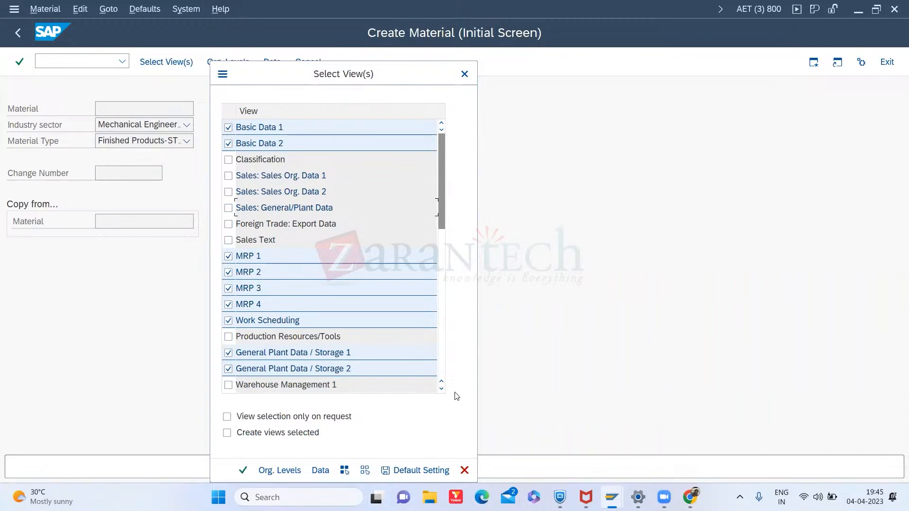
{"action": "scroll", "coordinate": [445, 392], "scroll_direction": "down", "scroll_amount": 6}
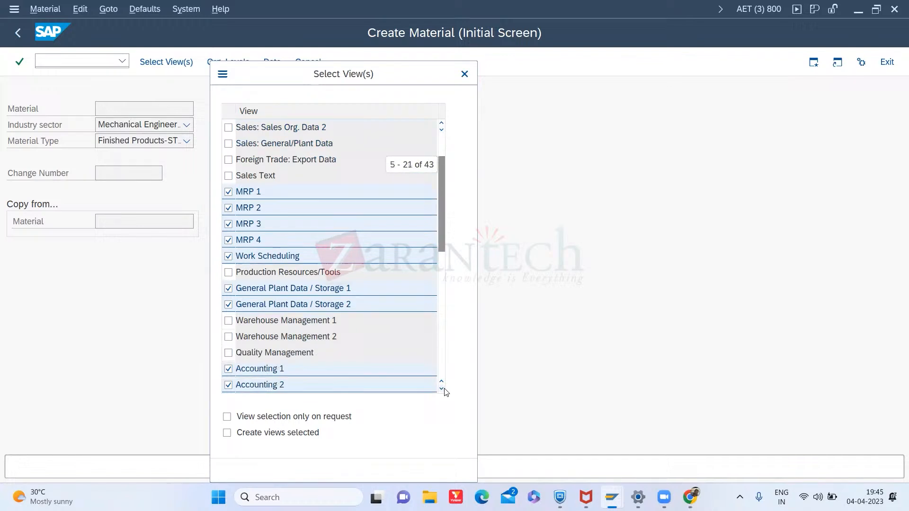
{"action": "left_click", "coordinate": [445, 391]}
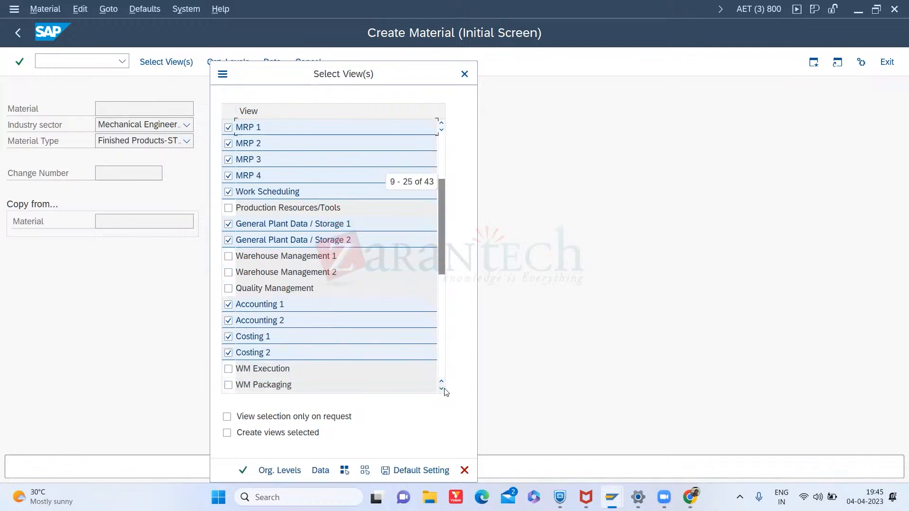
{"action": "left_click", "coordinate": [243, 470]}
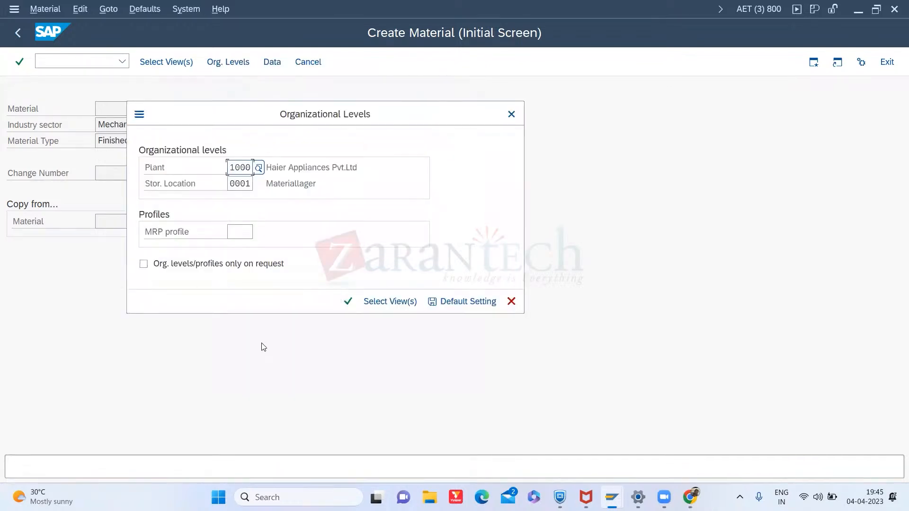
- Set the plant to 3000 using the plant search help
{"action": "left_click", "coordinate": [258, 170]}
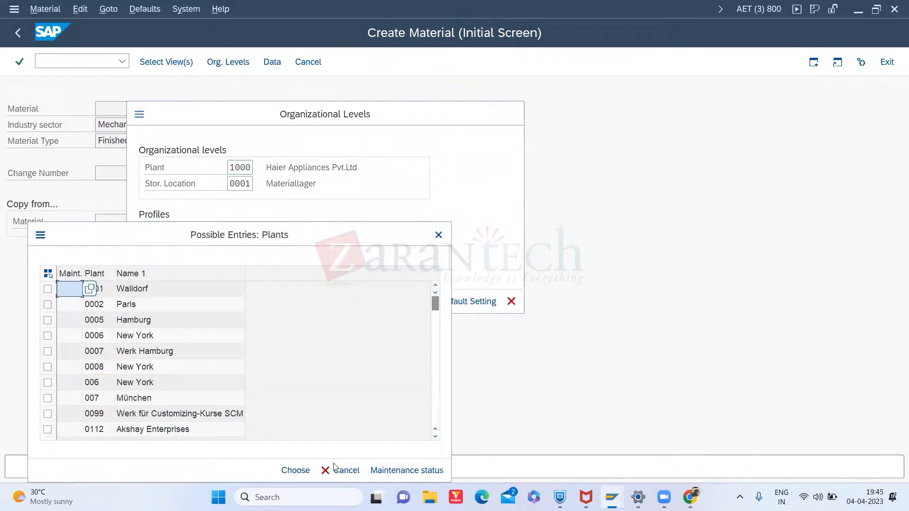
{"action": "left_click", "coordinate": [435, 394]}
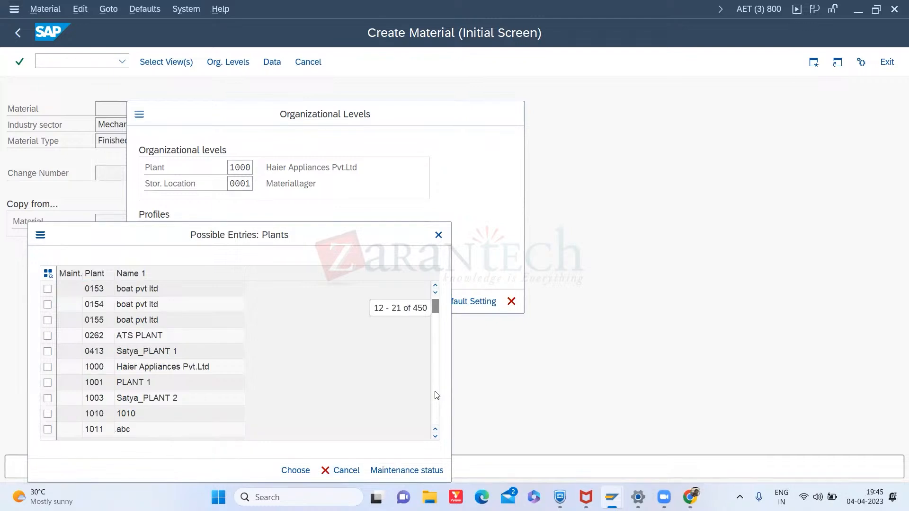
{"action": "left_click", "coordinate": [436, 395]}
{"action": "left_click", "coordinate": [436, 395]}
{"action": "left_click", "coordinate": [436, 395]}
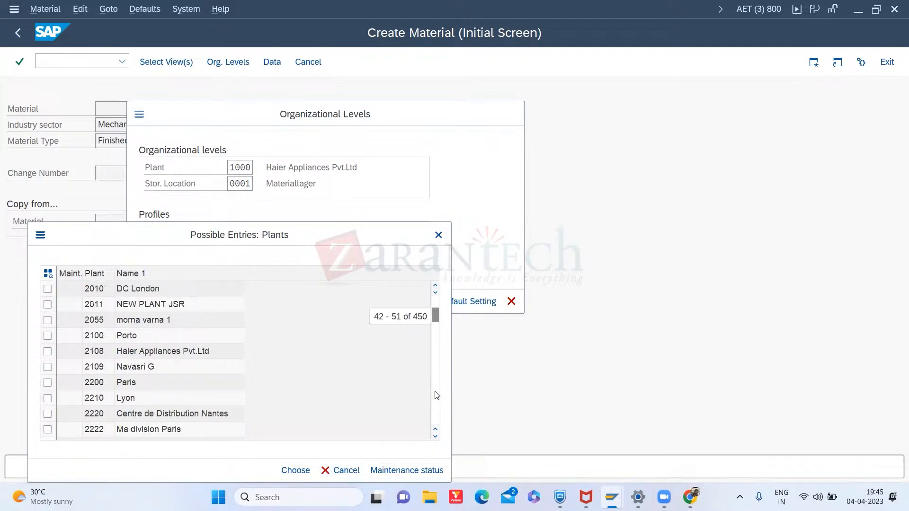
{"action": "left_click", "coordinate": [436, 398]}
{"action": "left_click", "coordinate": [436, 415]}
{"action": "left_click", "coordinate": [437, 415]}
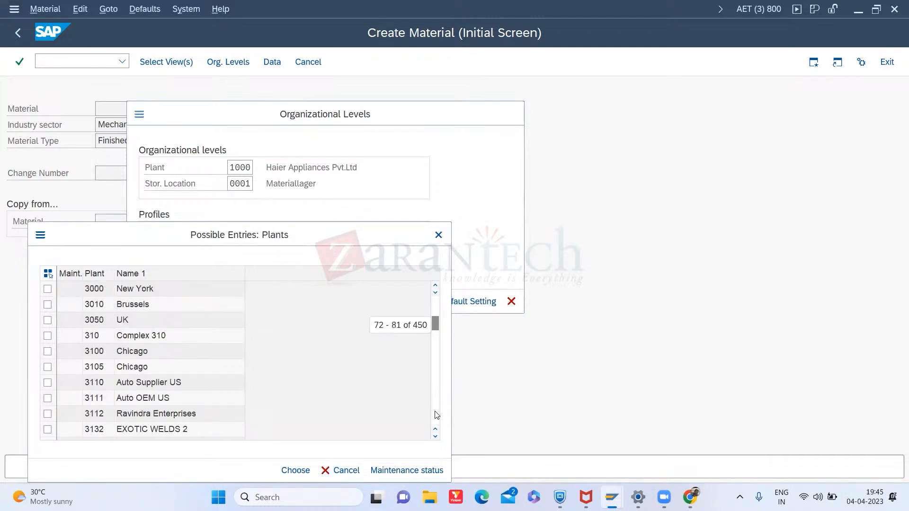
{"action": "double_click", "coordinate": [167, 289]}
{"action": "left_click", "coordinate": [248, 180]}
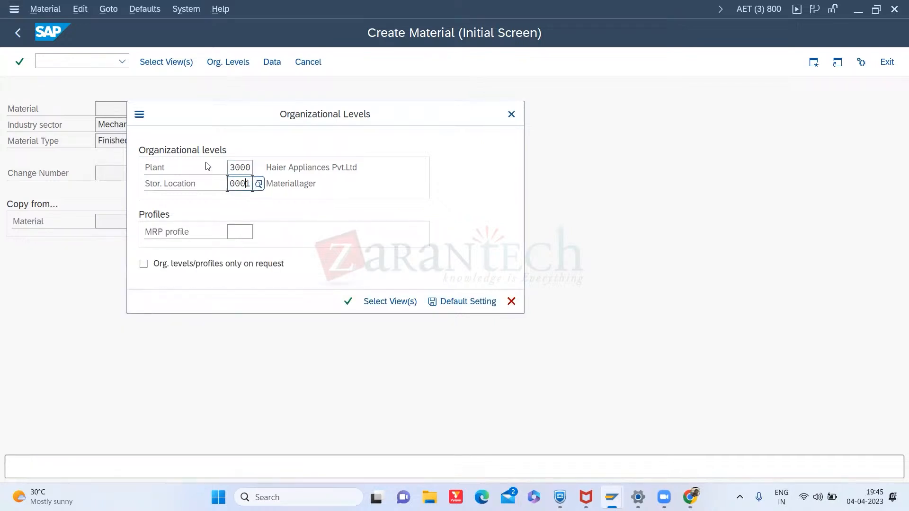
- Browse the storage location search help entries, then close it without choosing one
{"action": "left_click", "coordinate": [260, 184]}
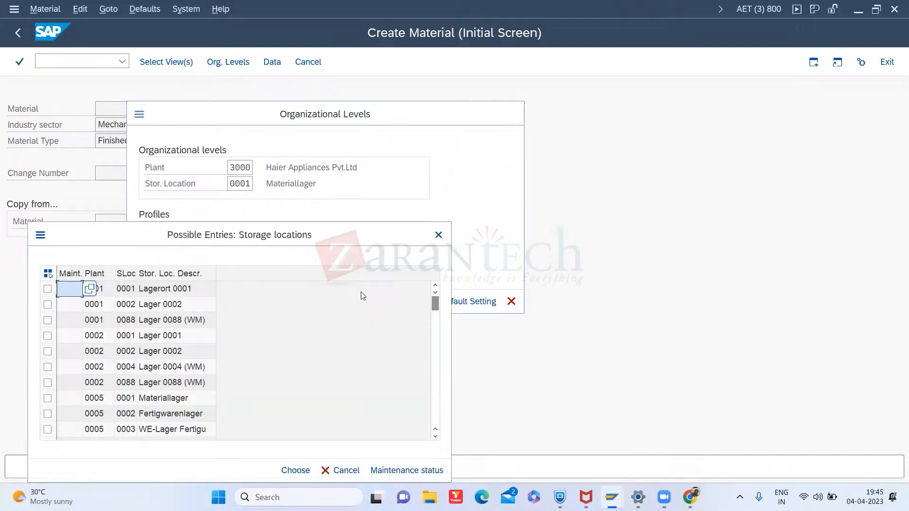
{"action": "left_click_drag", "start_coordinate": [436, 303], "coordinate": [434, 372]}
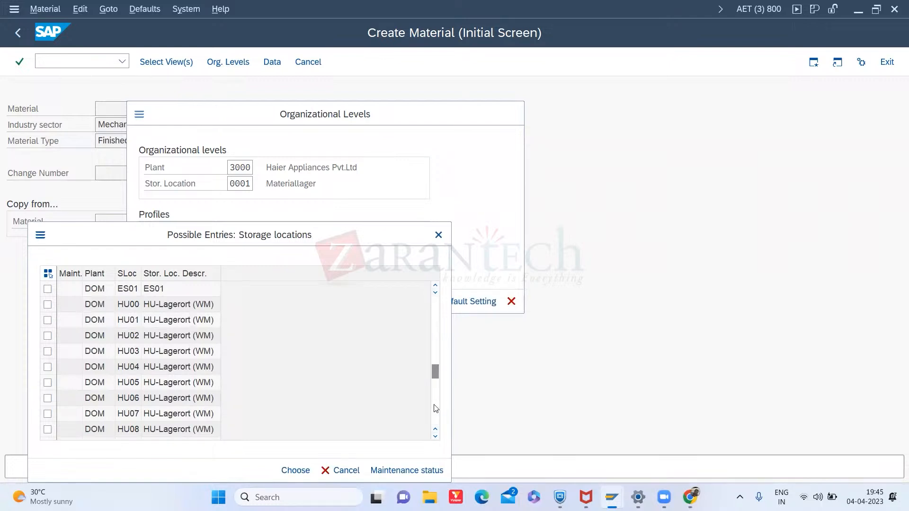
{"action": "left_click_drag", "start_coordinate": [435, 370], "coordinate": [444, 319]}
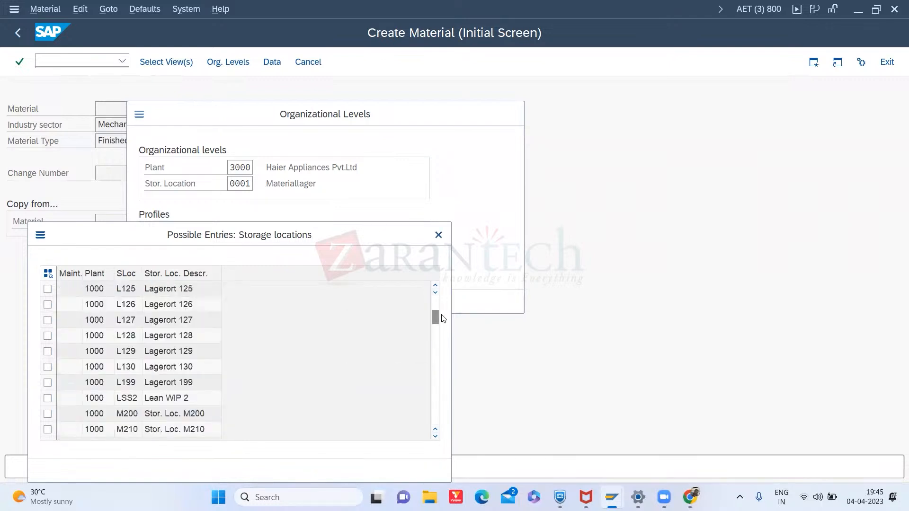
{"action": "left_click", "coordinate": [436, 354]}
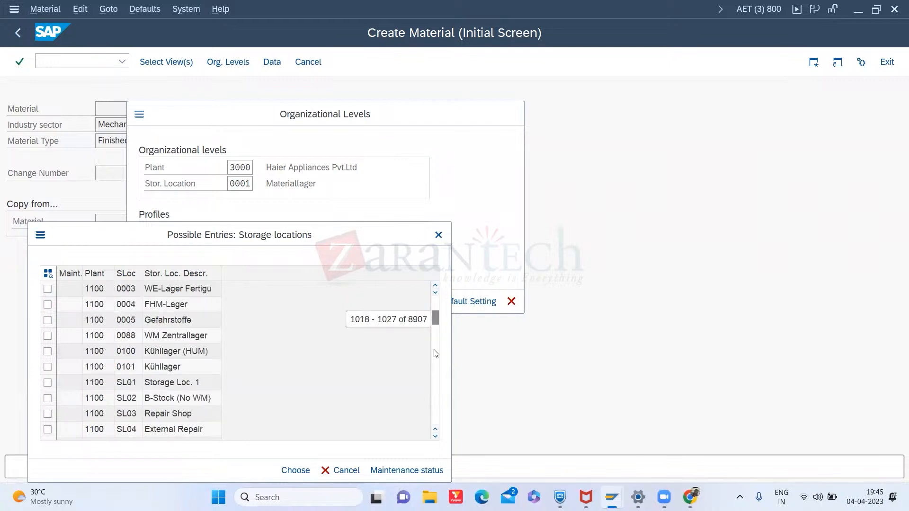
{"action": "left_click", "coordinate": [436, 373]}
{"action": "left_click", "coordinate": [436, 373]}
{"action": "left_click", "coordinate": [436, 373]}
{"action": "left_click", "coordinate": [436, 373]}
{"action": "left_click", "coordinate": [436, 382]}
{"action": "left_click", "coordinate": [436, 383]}
{"action": "left_click", "coordinate": [436, 382]}
{"action": "left_click", "coordinate": [435, 382]}
{"action": "left_click", "coordinate": [436, 382]}
{"action": "left_click", "coordinate": [436, 382]}
{"action": "left_click", "coordinate": [435, 383]}
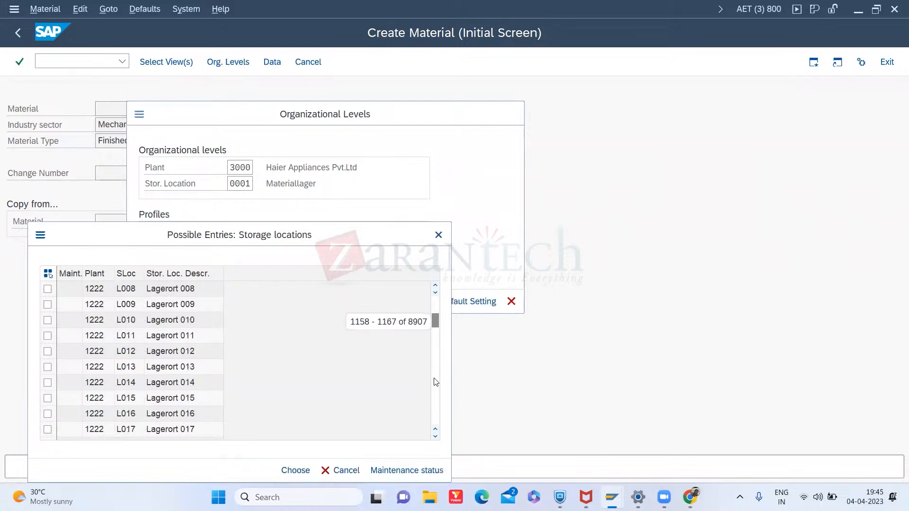
{"action": "left_click", "coordinate": [435, 383]}
{"action": "left_click", "coordinate": [435, 382]}
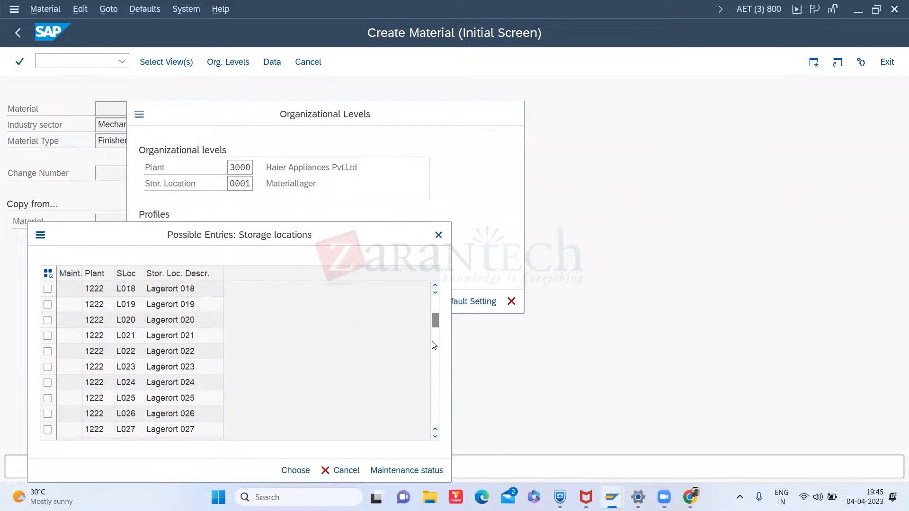
{"action": "left_click", "coordinate": [436, 382]}
{"action": "left_click", "coordinate": [436, 382]}
{"action": "left_click", "coordinate": [437, 382]}
{"action": "left_click", "coordinate": [436, 382]}
{"action": "left_click", "coordinate": [436, 382]}
{"action": "left_click", "coordinate": [436, 382]}
{"action": "left_click", "coordinate": [436, 382]}
{"action": "left_click", "coordinate": [436, 382]}
{"action": "left_click", "coordinate": [436, 382]}
{"action": "left_click", "coordinate": [436, 382]}
{"action": "left_click", "coordinate": [436, 382]}
{"action": "left_click", "coordinate": [436, 382]}
{"action": "left_click", "coordinate": [436, 383]}
{"action": "left_click", "coordinate": [436, 383]}
{"action": "left_click", "coordinate": [436, 382]}
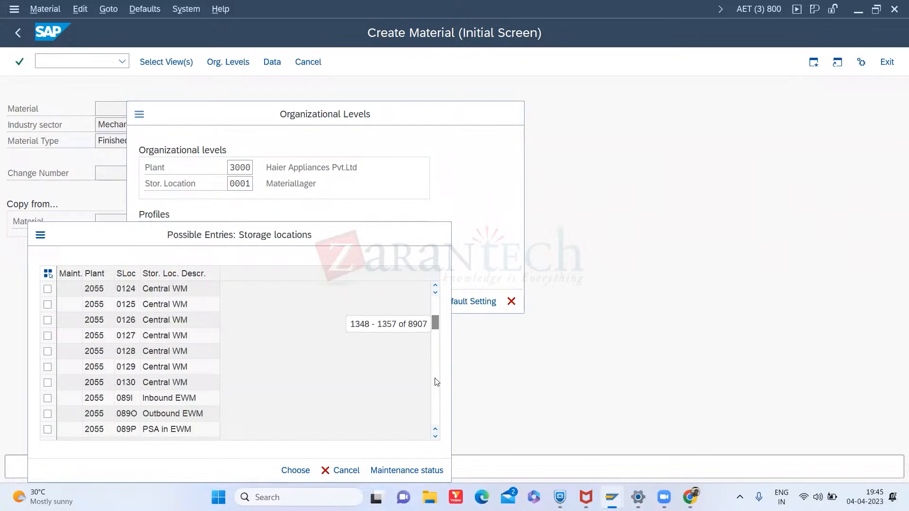
{"action": "left_click", "coordinate": [436, 382]}
{"action": "left_click", "coordinate": [435, 382]}
{"action": "left_click", "coordinate": [437, 386]}
{"action": "left_click", "coordinate": [436, 389]}
{"action": "left_click", "coordinate": [437, 389]}
{"action": "left_click", "coordinate": [437, 389]}
{"action": "left_click", "coordinate": [436, 389]}
{"action": "left_click", "coordinate": [436, 389]}
{"action": "left_click", "coordinate": [436, 389]}
{"action": "left_click", "coordinate": [436, 390]}
{"action": "left_click", "coordinate": [436, 389]}
{"action": "left_click", "coordinate": [437, 389]}
{"action": "left_click", "coordinate": [436, 389]}
{"action": "left_click", "coordinate": [436, 389]}
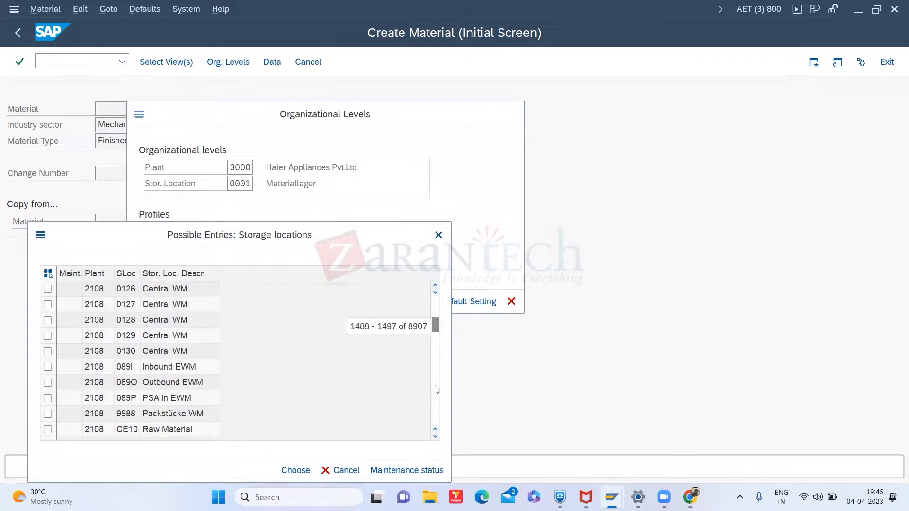
{"action": "left_click", "coordinate": [436, 390]}
{"action": "left_click", "coordinate": [437, 389]}
{"action": "left_click", "coordinate": [436, 390]}
{"action": "left_click", "coordinate": [436, 390]}
{"action": "left_click", "coordinate": [436, 389]}
{"action": "left_click", "coordinate": [436, 389]}
{"action": "left_click", "coordinate": [436, 389]}
{"action": "left_click", "coordinate": [436, 390]}
{"action": "left_click", "coordinate": [436, 389]}
{"action": "left_click", "coordinate": [436, 390]}
{"action": "left_click", "coordinate": [437, 389]}
{"action": "left_click", "coordinate": [437, 390]}
{"action": "left_click", "coordinate": [436, 390]}
{"action": "left_click", "coordinate": [436, 389]}
{"action": "left_click", "coordinate": [436, 389]}
{"action": "left_click", "coordinate": [436, 389]}
{"action": "left_click", "coordinate": [436, 389]}
{"action": "left_click", "coordinate": [436, 390]}
{"action": "left_click", "coordinate": [436, 389]}
{"action": "left_click", "coordinate": [436, 390]}
{"action": "left_click", "coordinate": [437, 389]}
{"action": "left_click", "coordinate": [436, 390]}
{"action": "left_click", "coordinate": [437, 389]}
{"action": "left_click", "coordinate": [436, 389]}
{"action": "left_click", "coordinate": [436, 390]}
{"action": "left_click", "coordinate": [436, 389]}
{"action": "left_click", "coordinate": [436, 389]}
{"action": "left_click", "coordinate": [437, 389]}
{"action": "left_click", "coordinate": [436, 390]}
{"action": "left_click", "coordinate": [436, 389]}
{"action": "left_click", "coordinate": [436, 390]}
{"action": "left_click", "coordinate": [436, 389]}
{"action": "left_click", "coordinate": [436, 389]}
{"action": "left_click", "coordinate": [436, 389]}
{"action": "left_click", "coordinate": [436, 390]}
{"action": "left_click_drag", "start_coordinate": [437, 331], "coordinate": [436, 334]}
{"action": "left_click", "coordinate": [437, 311]}
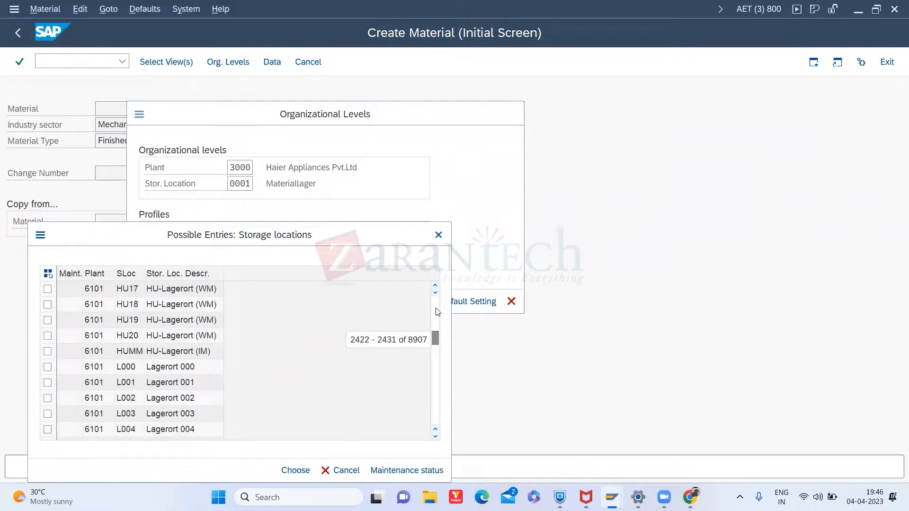
{"action": "left_click", "coordinate": [437, 308]}
{"action": "left_click", "coordinate": [437, 308]}
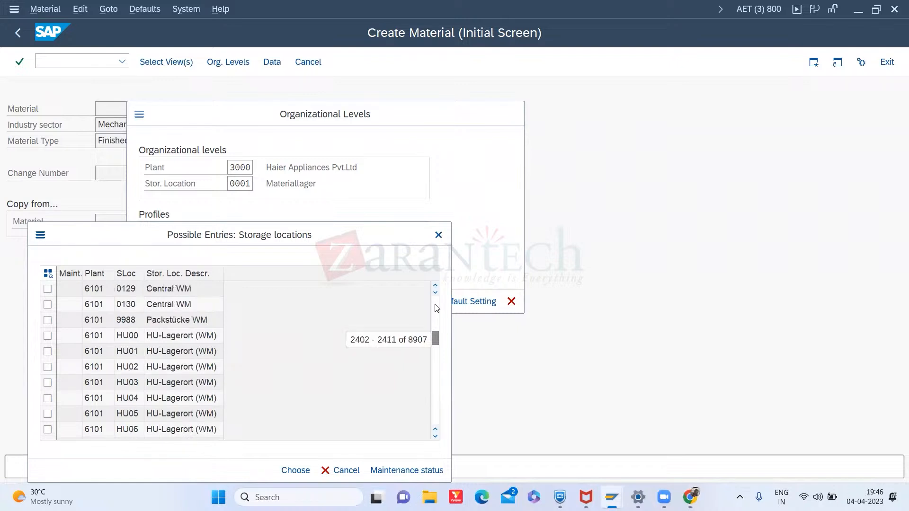
{"action": "left_click", "coordinate": [436, 308]}
{"action": "left_click", "coordinate": [437, 308]}
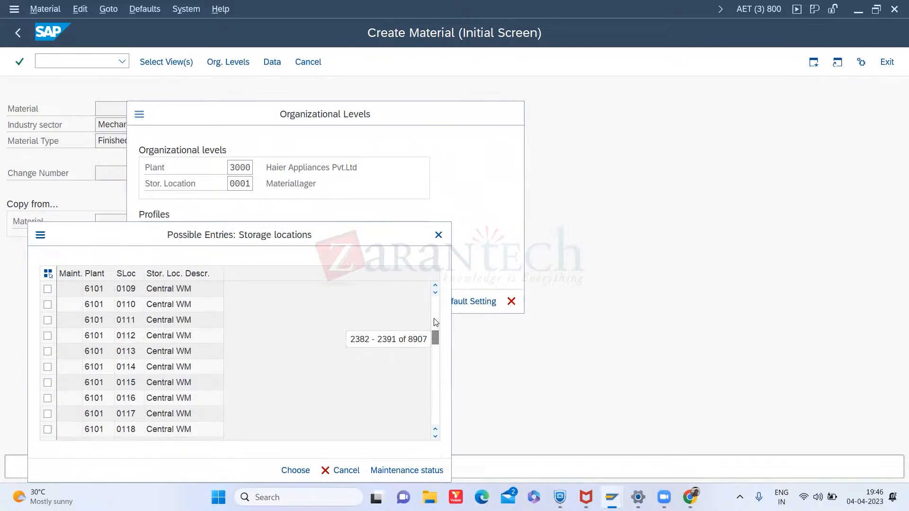
{"action": "left_click", "coordinate": [439, 235]}
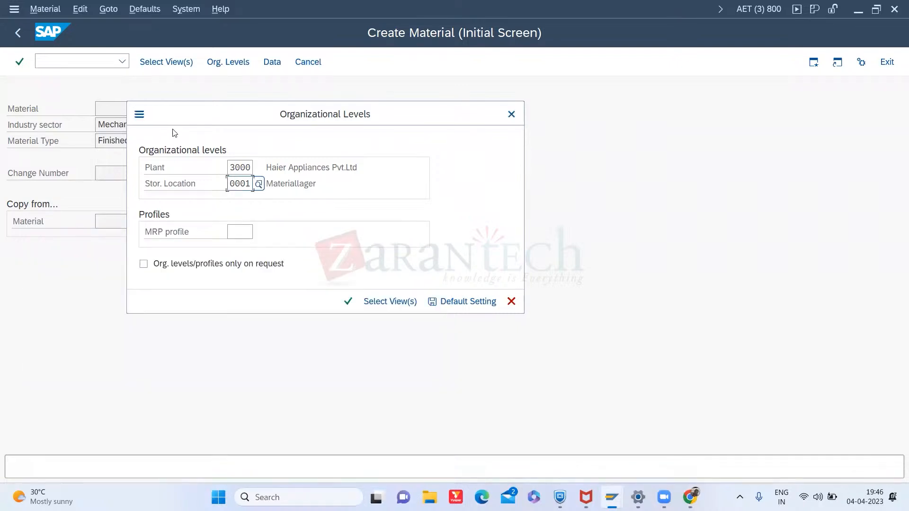
- Look up the storage locations of plant 3000 in table T001L through the Data Browser in a second session
{"action": "left_click", "coordinate": [144, 118]}
{"action": "left_click", "coordinate": [169, 177]}
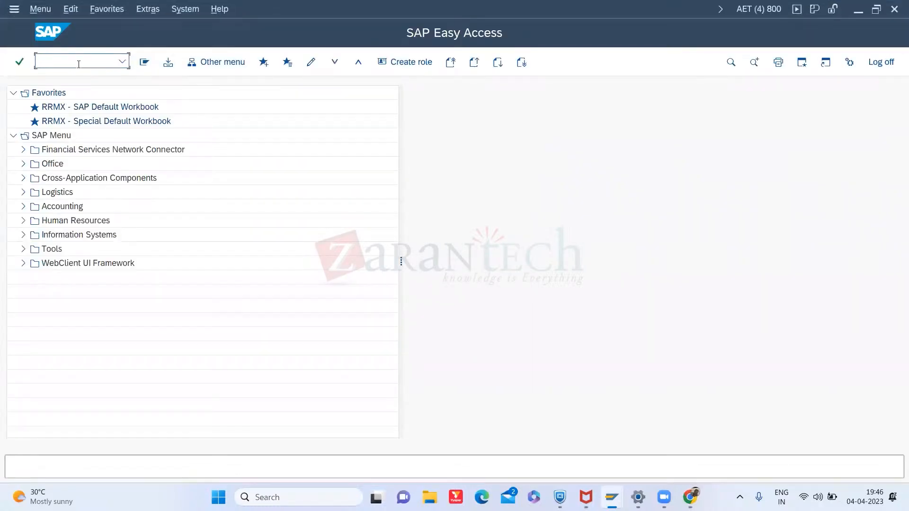
{"action": "type", "text": "se16"}
{"action": "key", "text": "Return"}
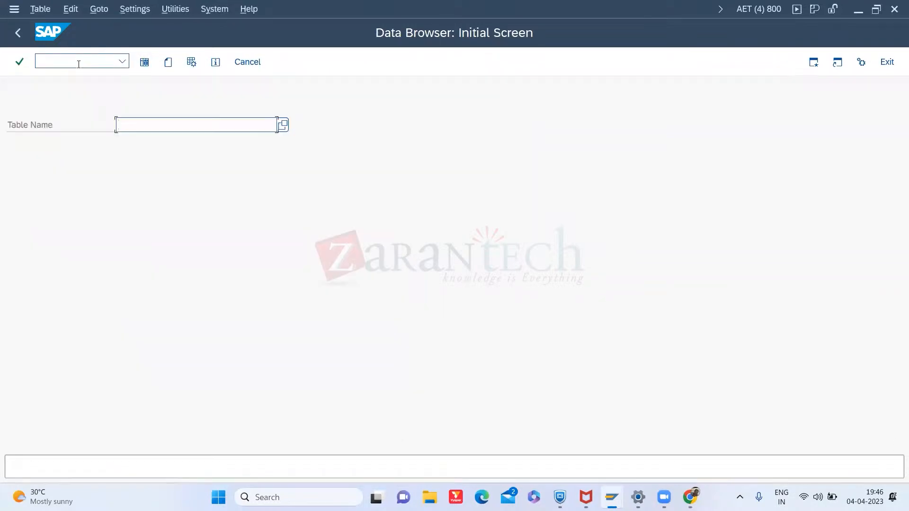
{"action": "type", "text": "T001"}
{"action": "type", "text": "L"}
{"action": "key", "text": "Return"}
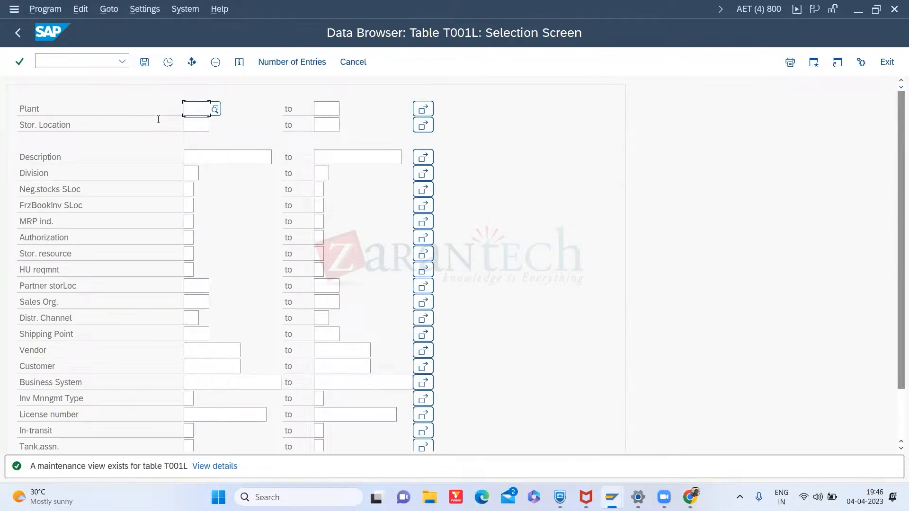
{"action": "type", "text": "3000"}
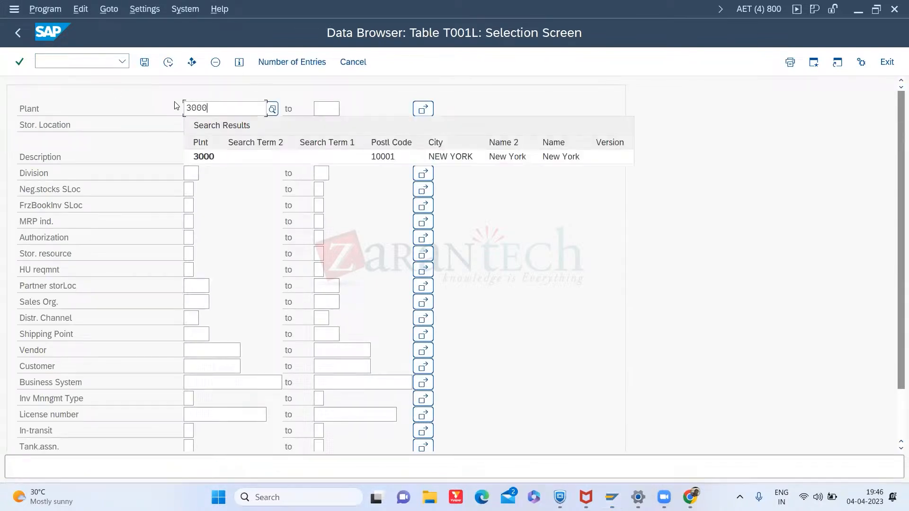
{"action": "left_click", "coordinate": [203, 156]}
{"action": "left_click", "coordinate": [168, 62]}
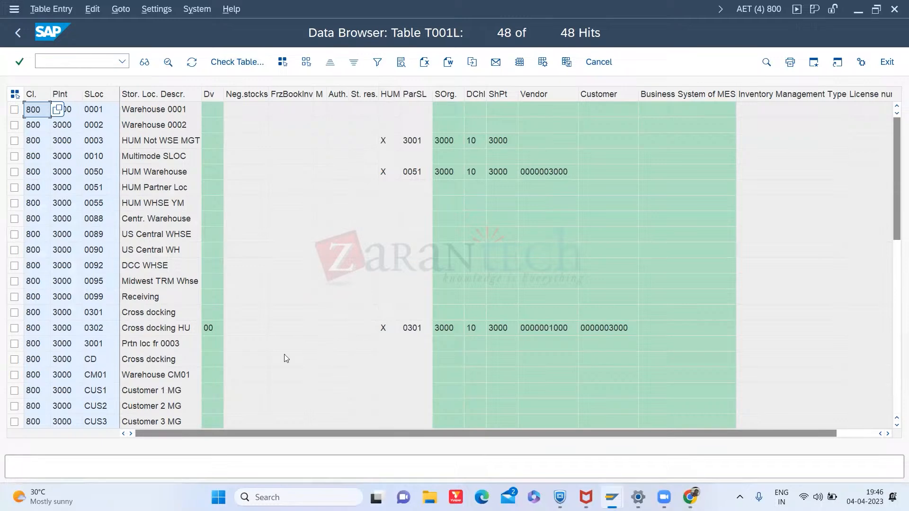
{"action": "left_click", "coordinate": [896, 286]}
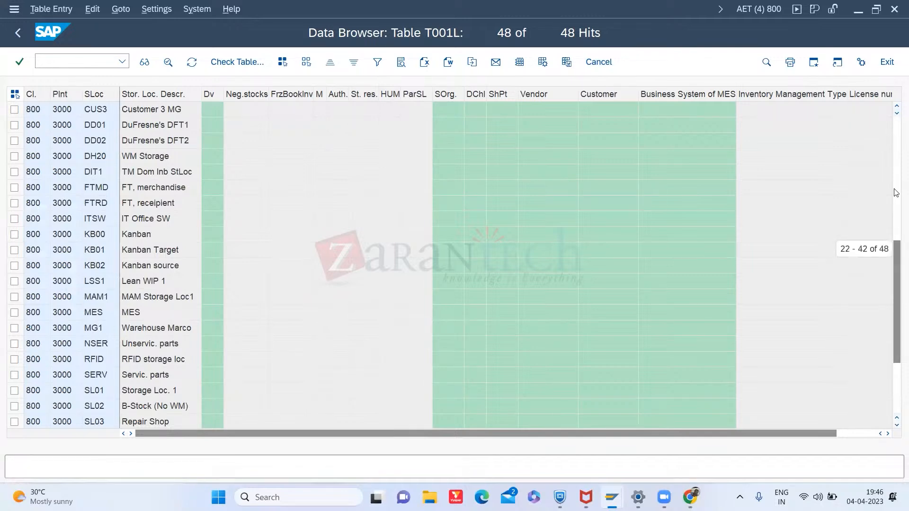
{"action": "left_click", "coordinate": [896, 167]}
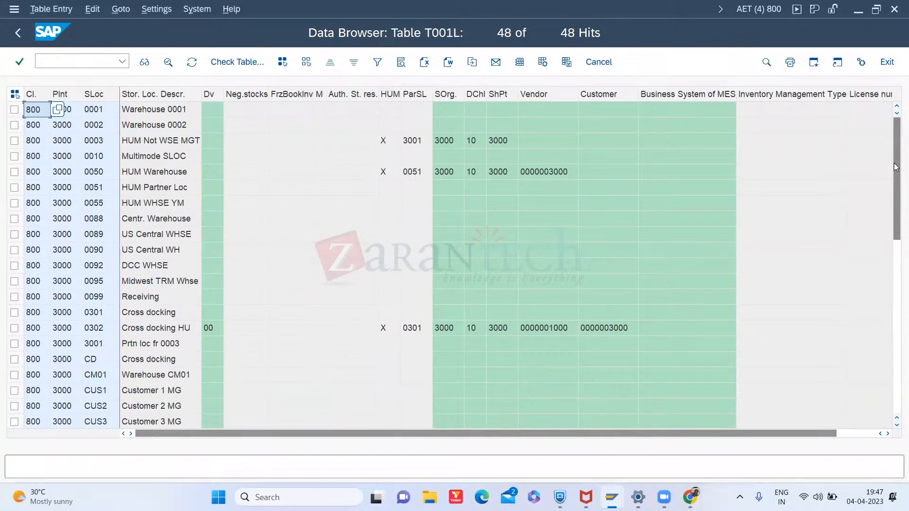
- Set the storage location to 0099 and continue to the material data views
{"action": "key", "text": "alt+Tab"}
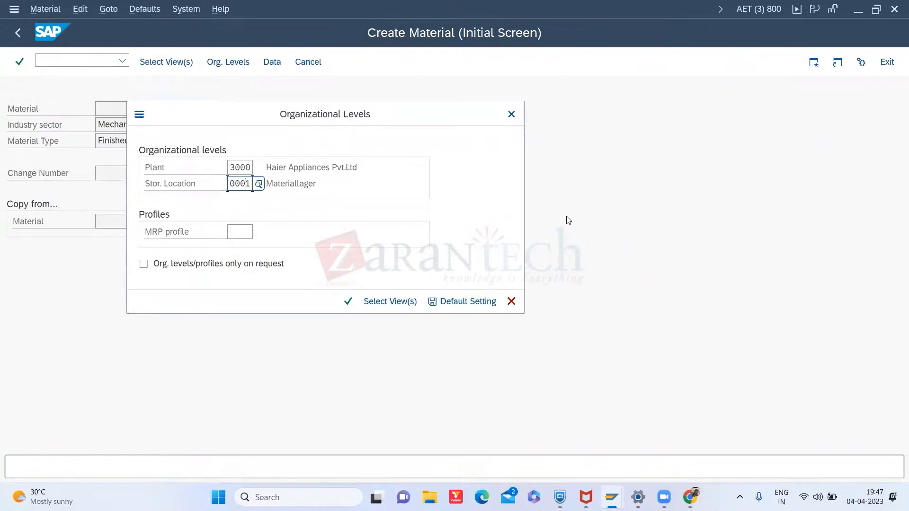
{"action": "key", "text": "Delete"}
{"action": "key", "text": "Delete"}
{"action": "key", "text": "Delete"}
{"action": "key", "text": "Delete"}
{"action": "type", "text": "0099"}
{"action": "key", "text": "Return"}
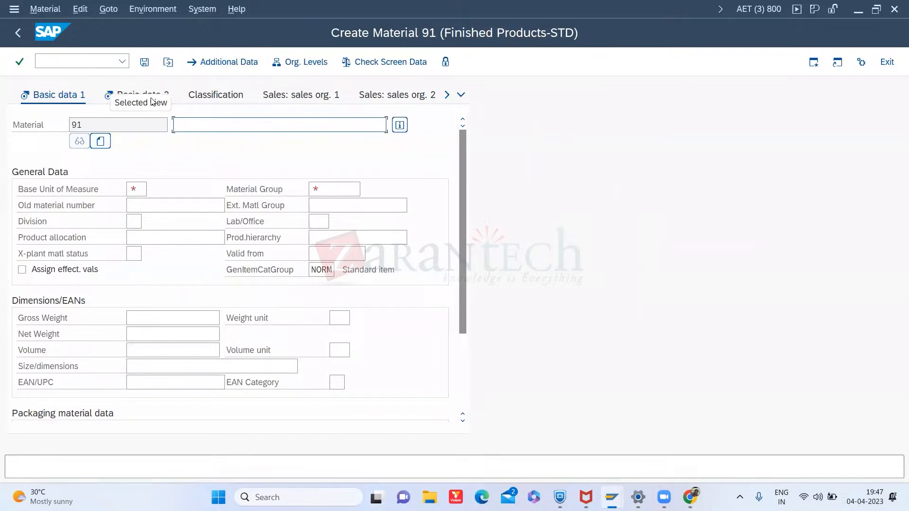
- Enter the material description PP Demo Finished Product
{"action": "left_click", "coordinate": [200, 125]}
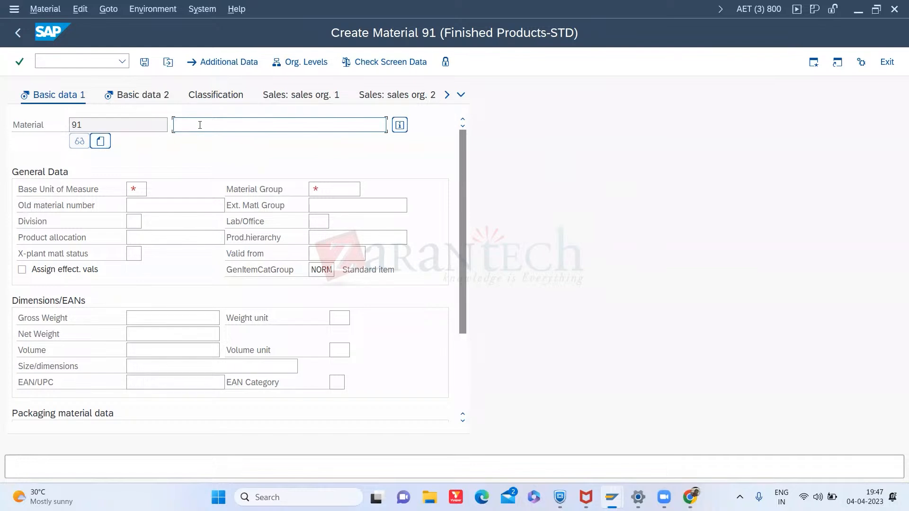
{"action": "type", "text": "PP Demo Finished Product"}
- Set the base unit of measure to EA
{"action": "left_click", "coordinate": [135, 186]}
{"action": "left_click", "coordinate": [153, 189]}
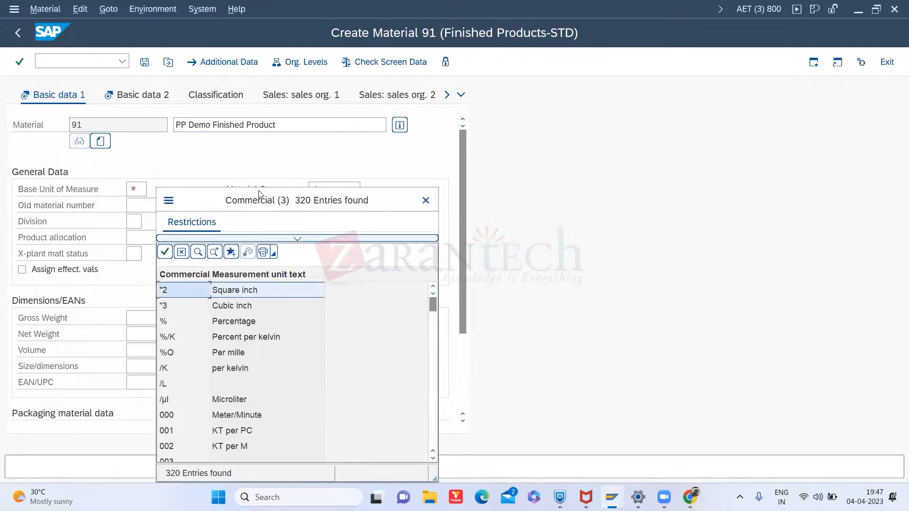
{"action": "left_click", "coordinate": [426, 200]}
{"action": "left_click", "coordinate": [132, 186]}
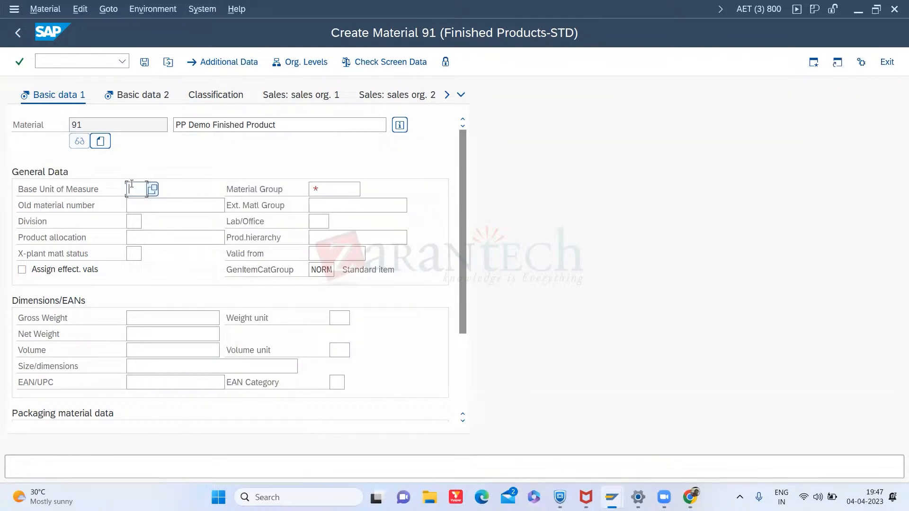
{"action": "type", "text": "EA"}
- Set the material group to 00120 (Pumps) from the material group search help
{"action": "left_click", "coordinate": [360, 188]}
{"action": "left_click", "coordinate": [365, 192]}
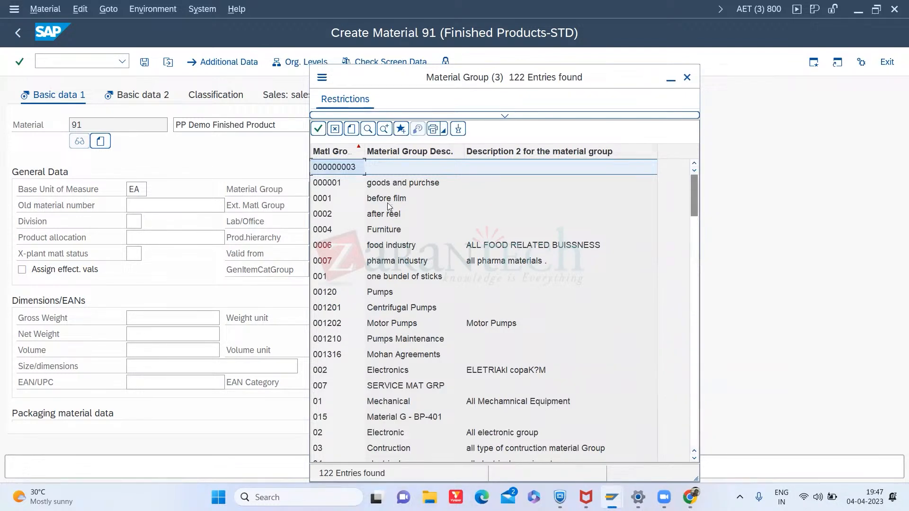
{"action": "left_click", "coordinate": [695, 397]}
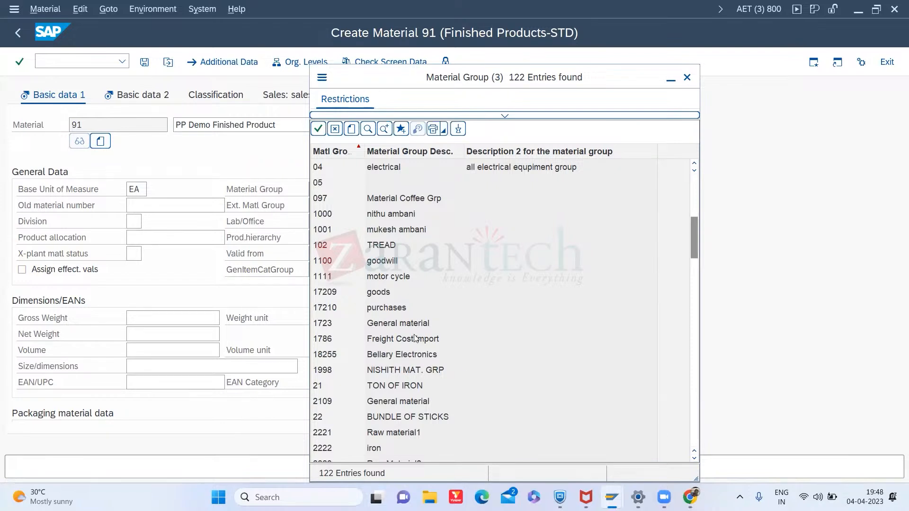
{"action": "left_click", "coordinate": [694, 182]}
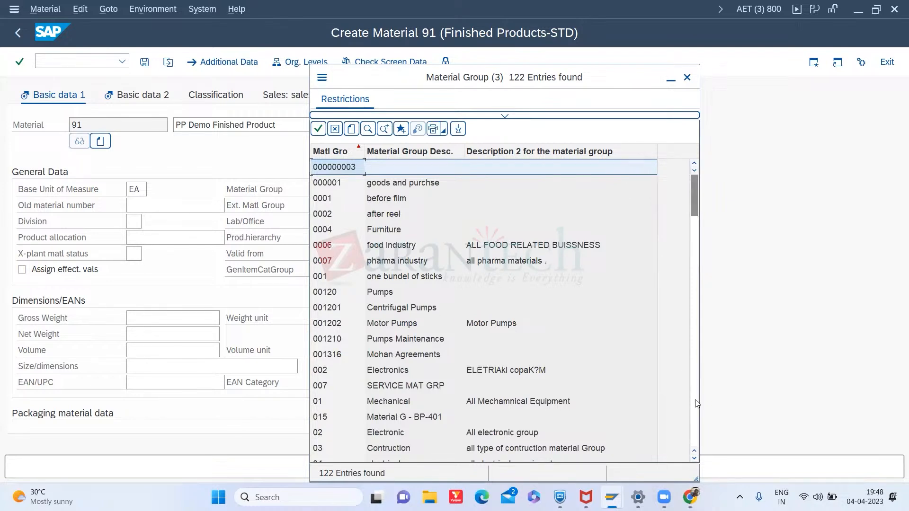
{"action": "double_click", "coordinate": [388, 292]}
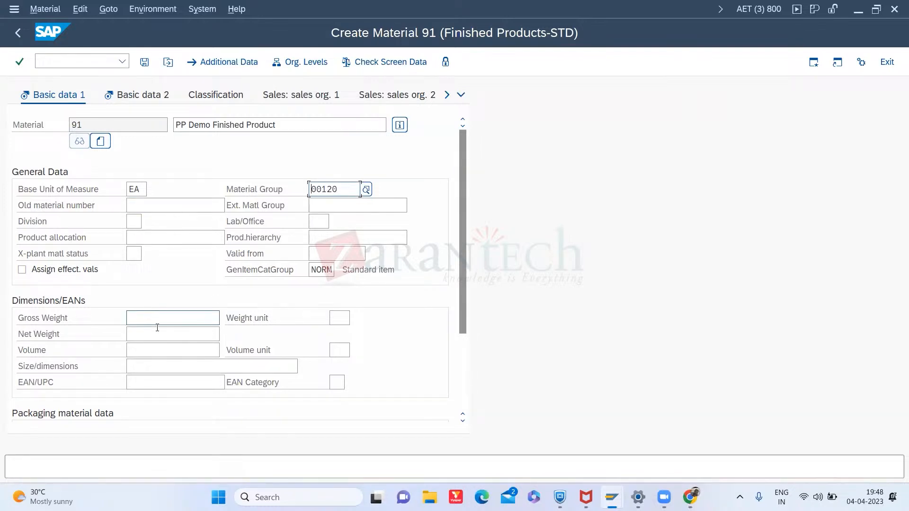
- Confirm the basic data entries and move on to the Basic data 2 view
{"action": "left_click", "coordinate": [130, 188]}
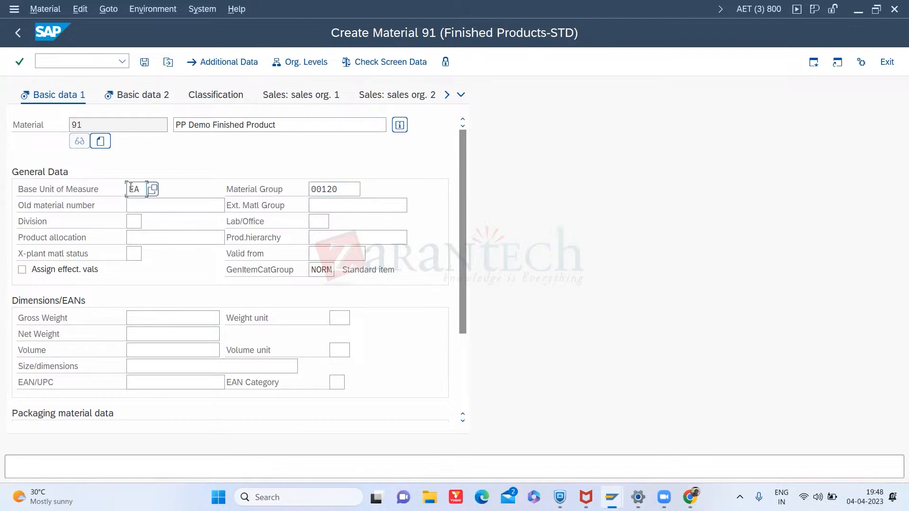
{"action": "left_click", "coordinate": [336, 190]}
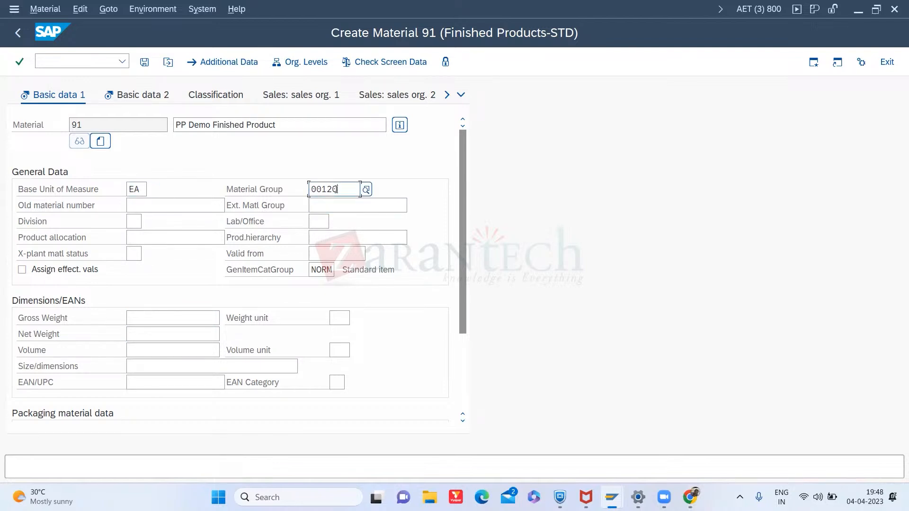
{"action": "left_click", "coordinate": [248, 120]}
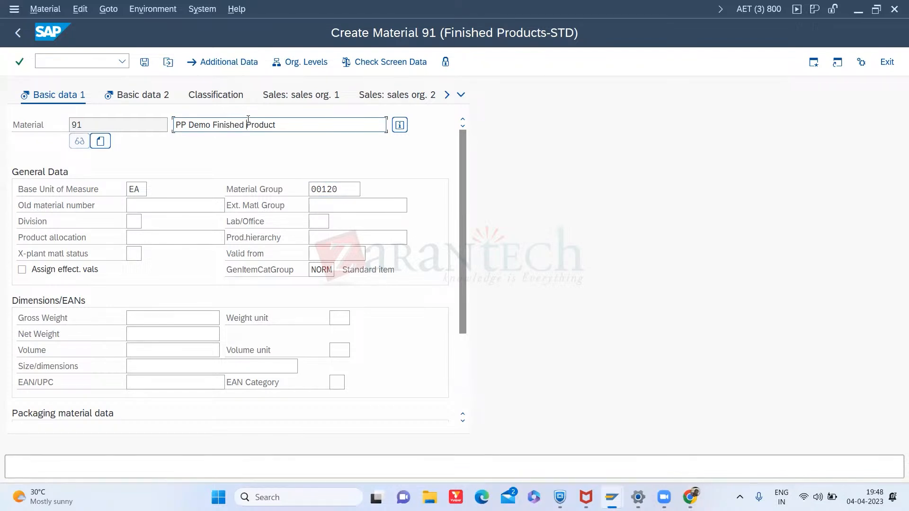
{"action": "left_click", "coordinate": [130, 189]}
{"action": "left_click", "coordinate": [322, 193]}
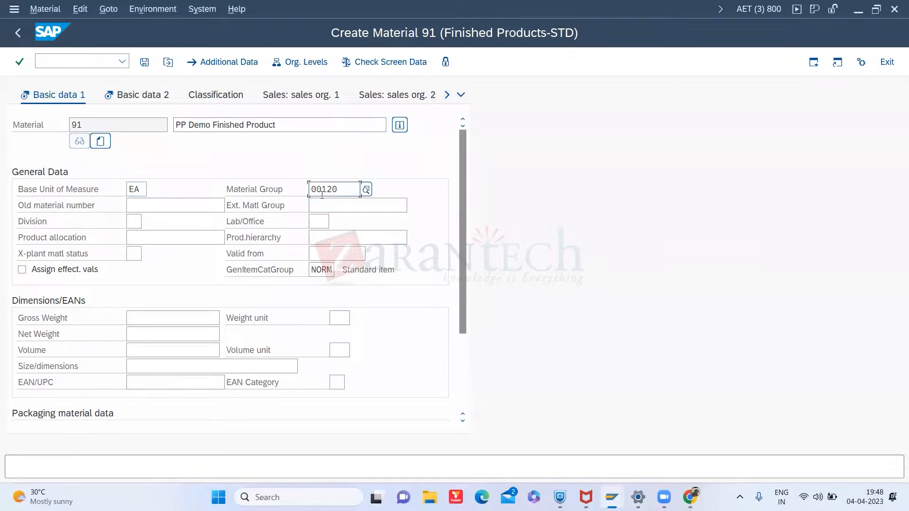
{"action": "key", "text": "Return"}
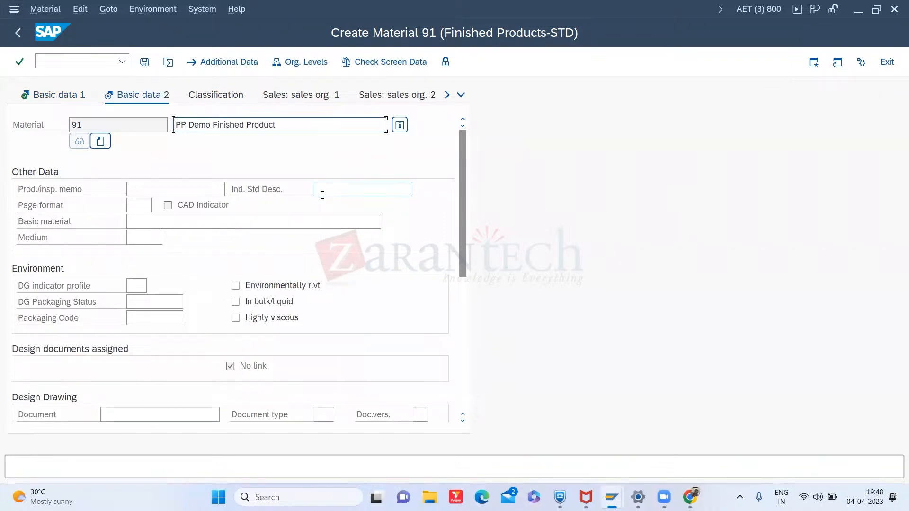
- Open the MRP 1 view of the material
{"action": "left_click", "coordinate": [137, 192]}
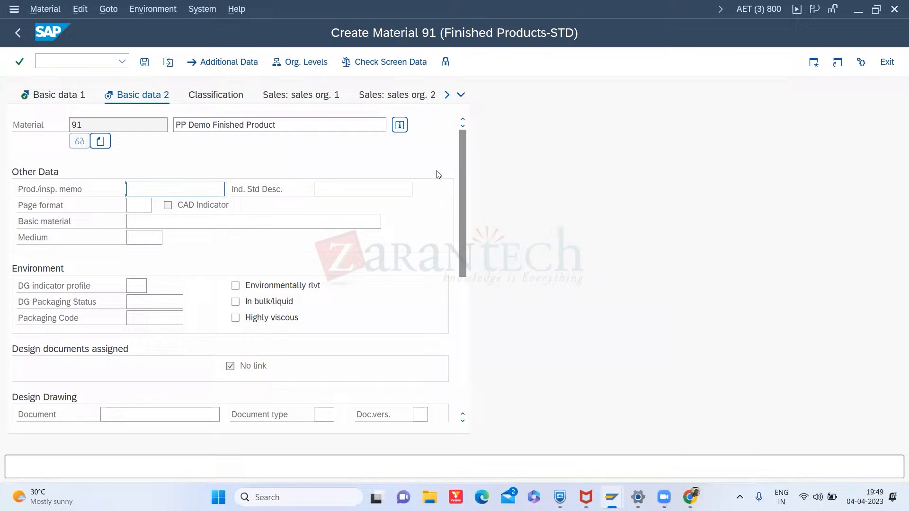
{"action": "left_click", "coordinate": [446, 98]}
{"action": "left_click", "coordinate": [446, 99]}
{"action": "left_click", "coordinate": [447, 98]}
{"action": "left_click", "coordinate": [446, 98]}
{"action": "left_click", "coordinate": [447, 99]}
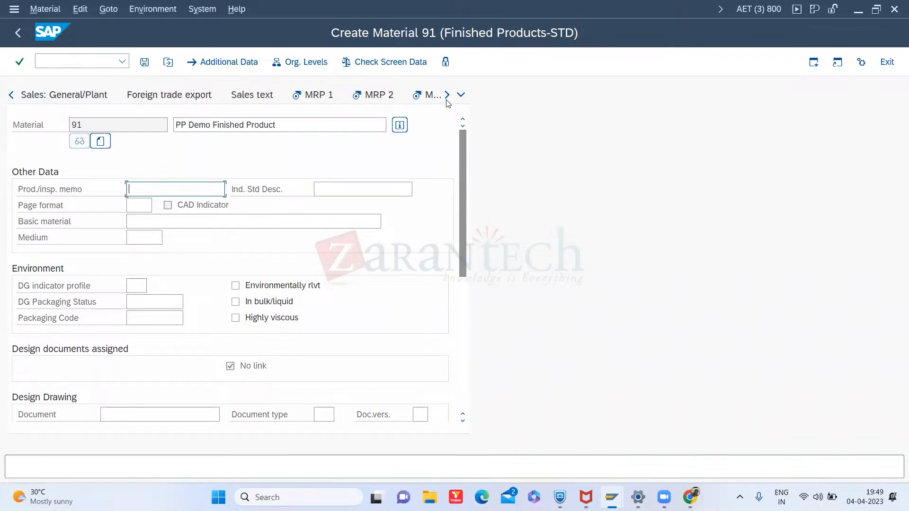
{"action": "left_click", "coordinate": [324, 96]}
{"action": "left_click", "coordinate": [135, 203]}
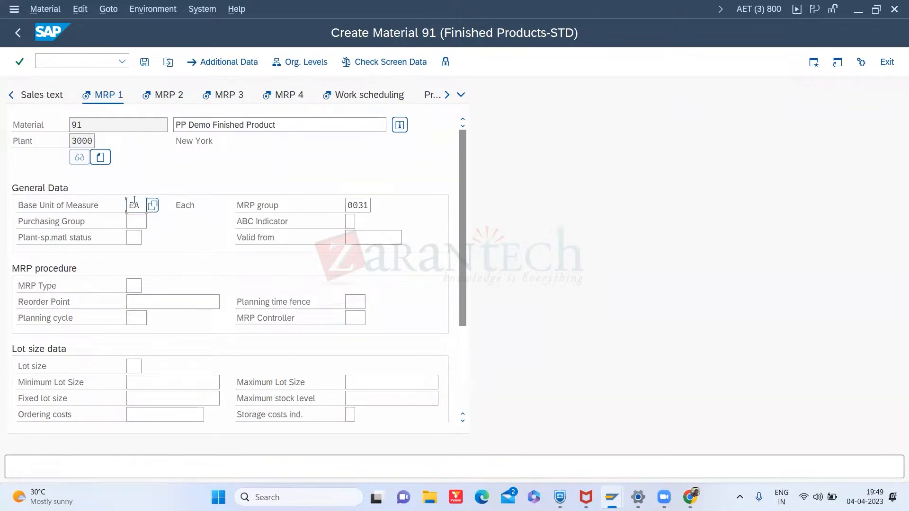
- Review the MRP1 View reference slide showing the MRP procedure fields
{"action": "key", "text": "alt+Tab"}
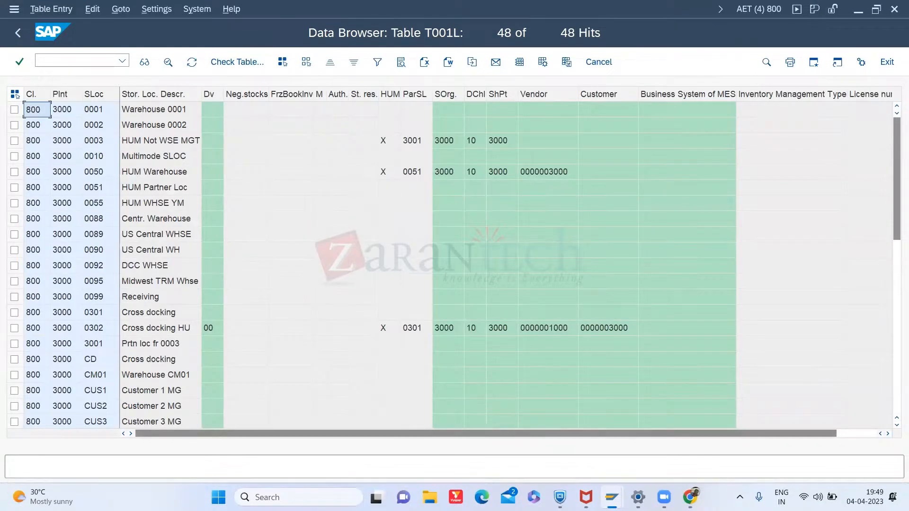
{"action": "left_click", "coordinate": [690, 497]}
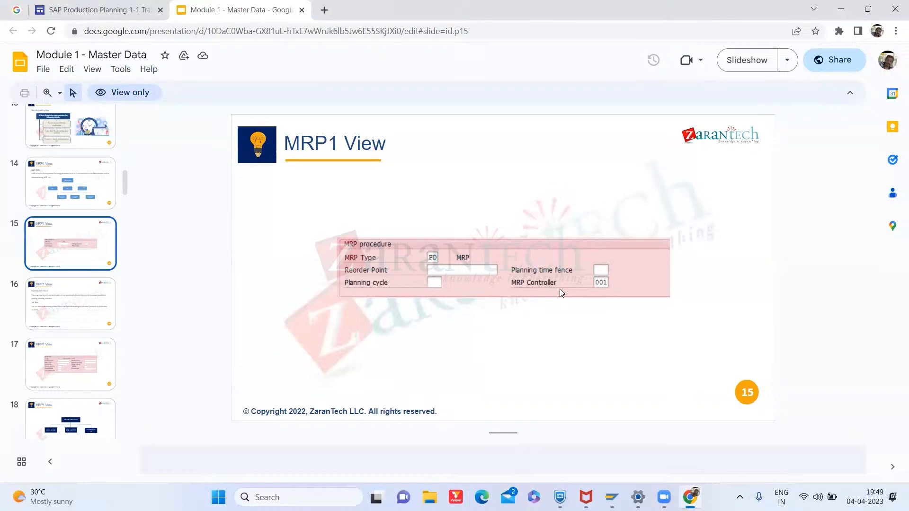
{"action": "key", "text": "alt+Tab"}
{"action": "key", "text": "alt+Tab"}
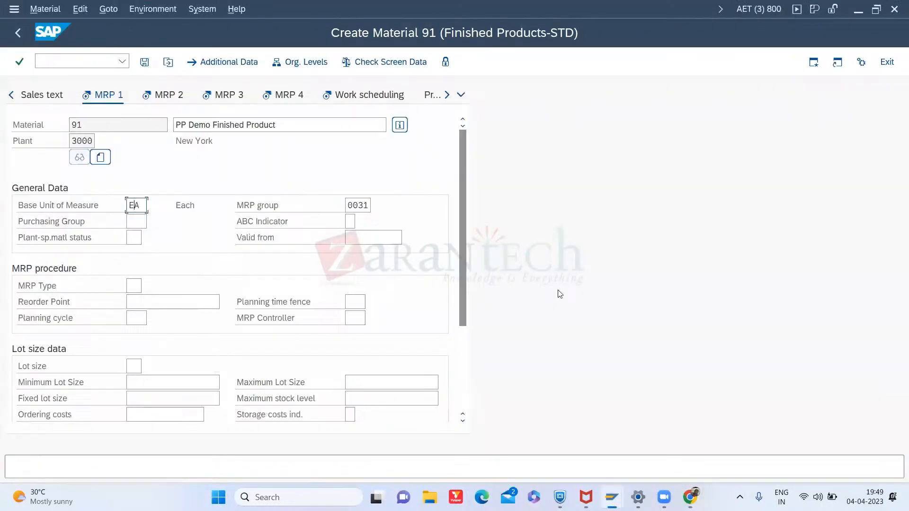
- Open the MRP type search help and browse the list of available MRP types without choosing one
{"action": "left_click", "coordinate": [138, 285]}
{"action": "left_click", "coordinate": [149, 286]}
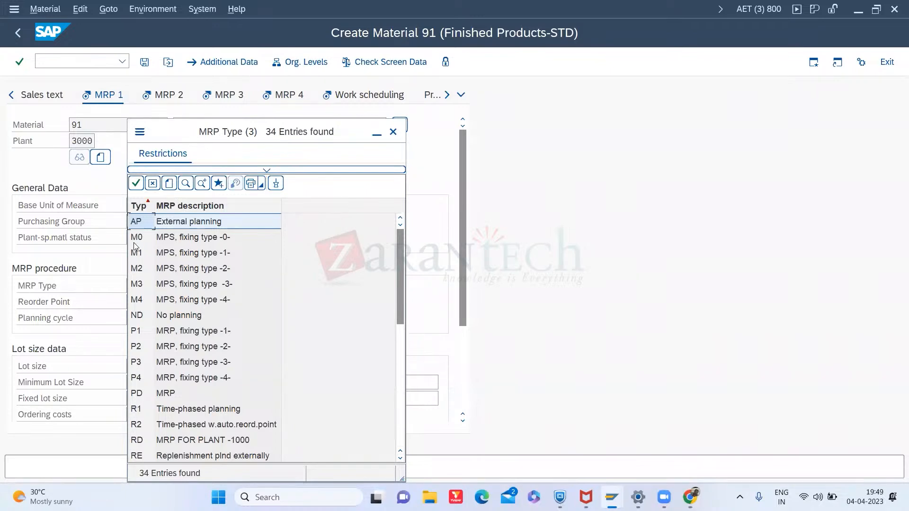
{"action": "left_click", "coordinate": [141, 304]}
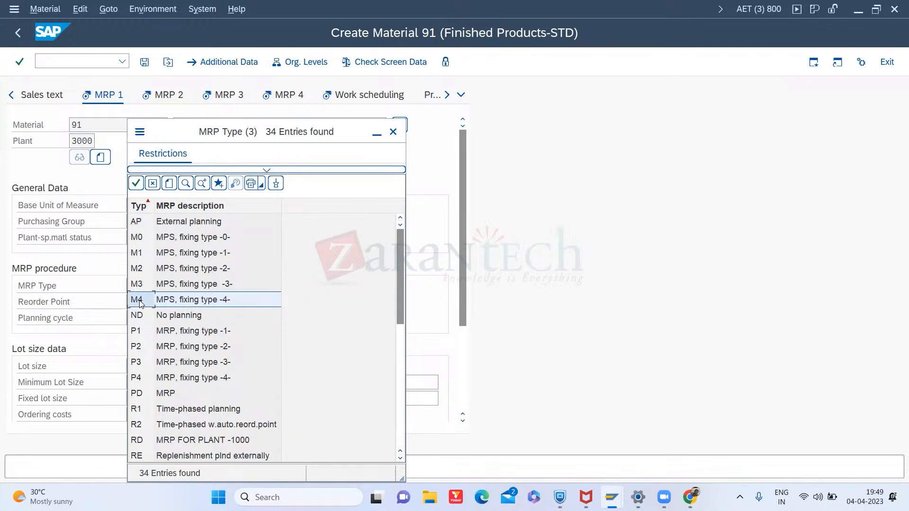
{"action": "left_click", "coordinate": [141, 317]}
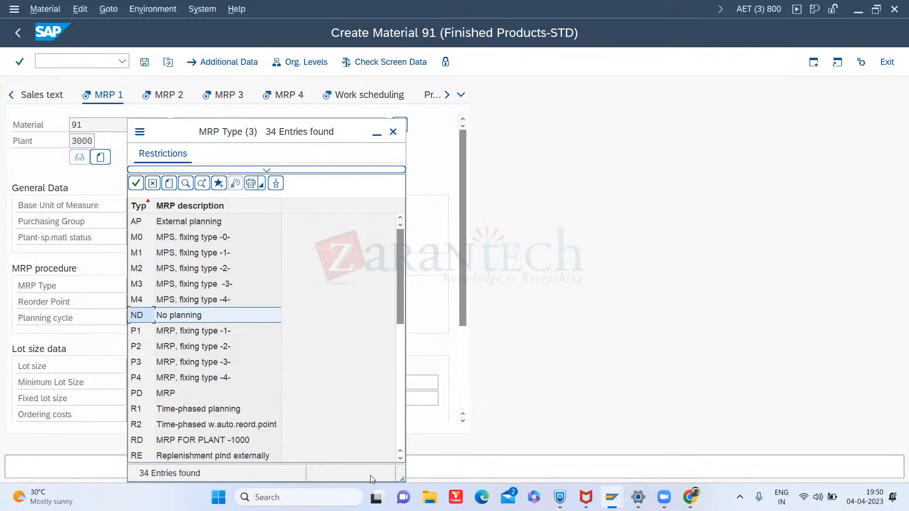
{"action": "left_click", "coordinate": [401, 457]}
{"action": "left_click", "coordinate": [401, 458]}
{"action": "left_click", "coordinate": [402, 458]}
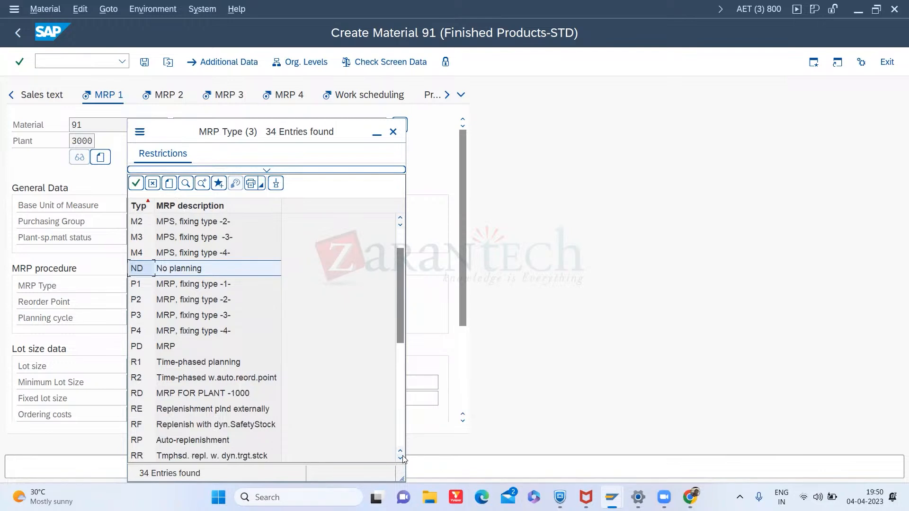
{"action": "left_click", "coordinate": [401, 457]}
{"action": "left_click", "coordinate": [401, 457]}
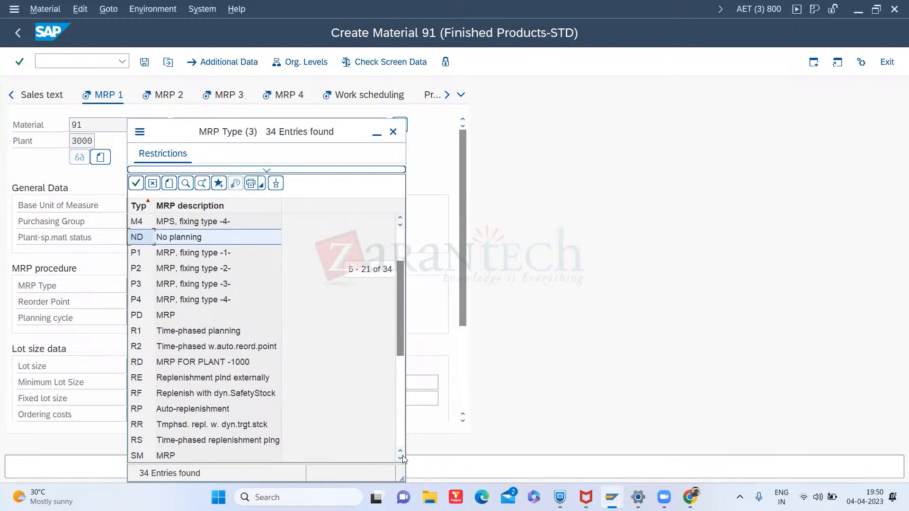
{"action": "left_click", "coordinate": [402, 229]}
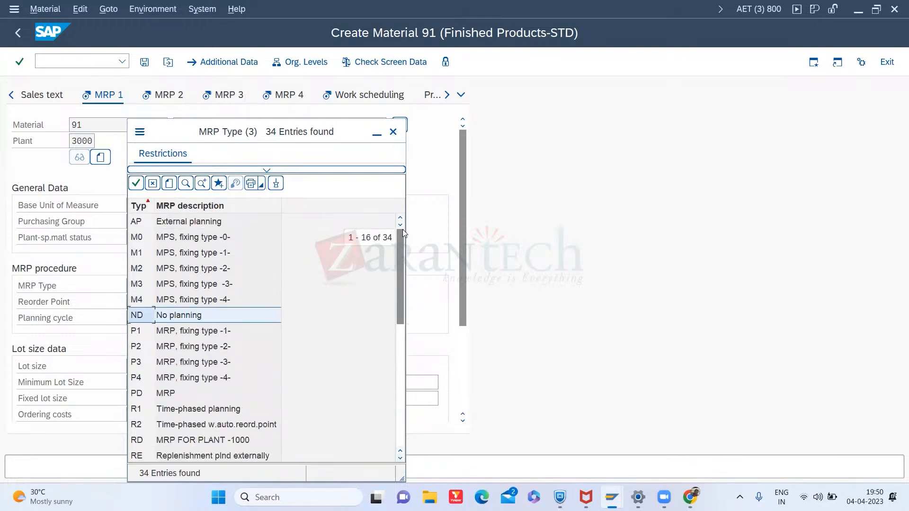
{"action": "left_click", "coordinate": [145, 222]}
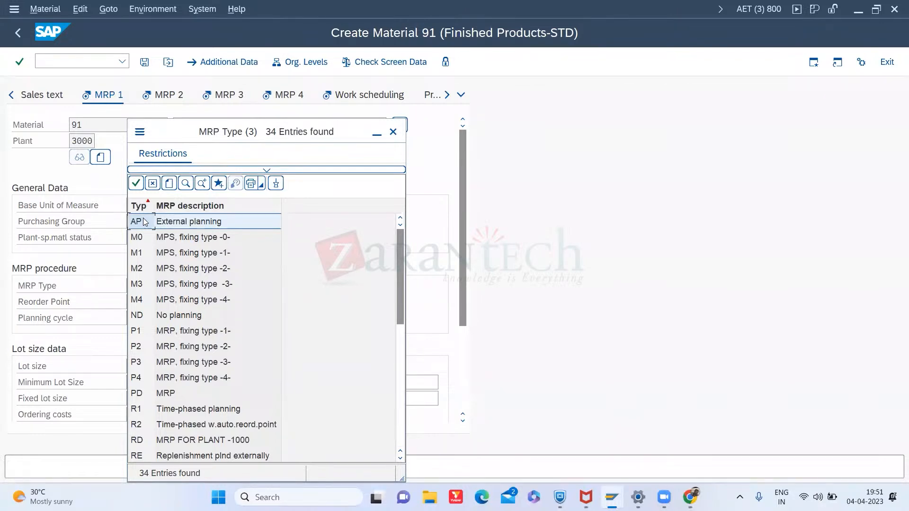
{"action": "left_click", "coordinate": [403, 369]}
{"action": "left_click", "coordinate": [402, 430]}
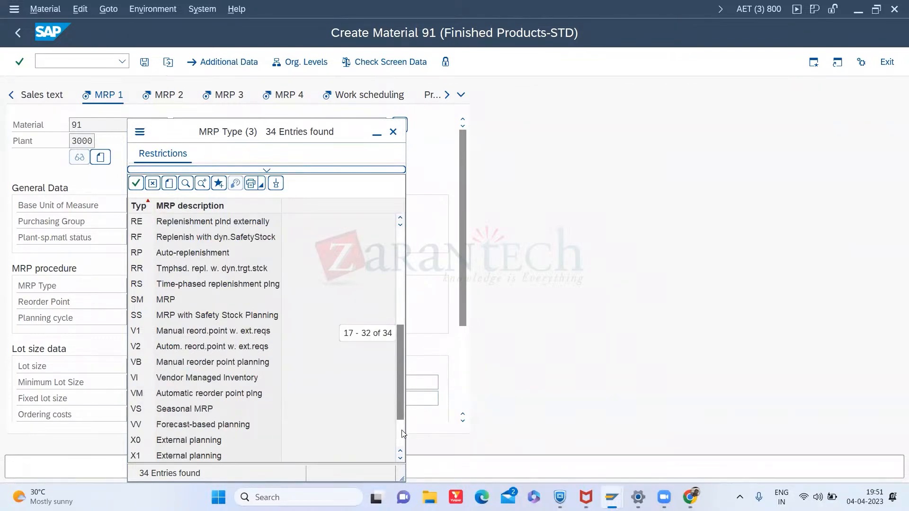
{"action": "left_click", "coordinate": [401, 271]}
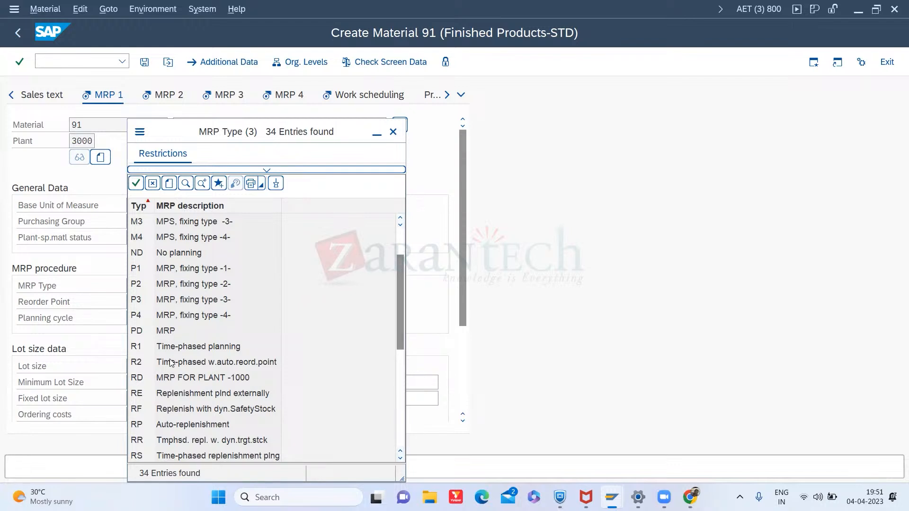
{"action": "left_click", "coordinate": [402, 440]}
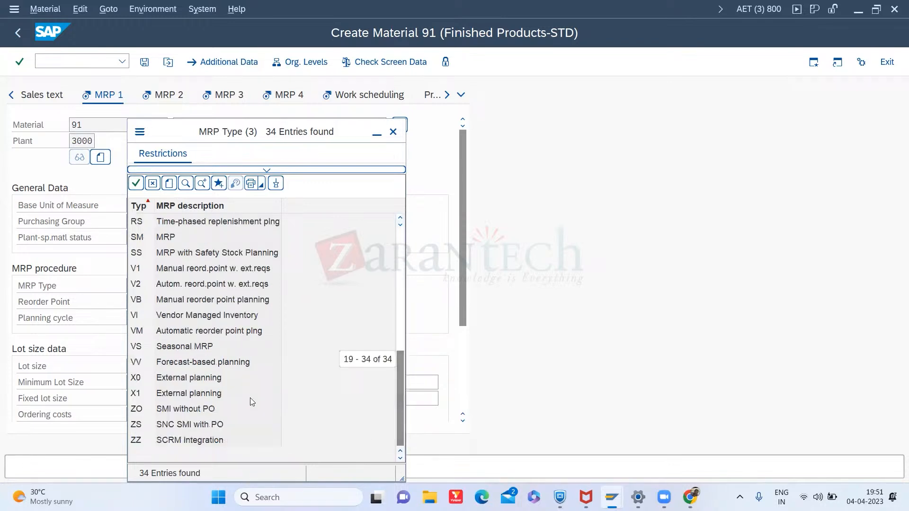
{"action": "left_click", "coordinate": [400, 256]}
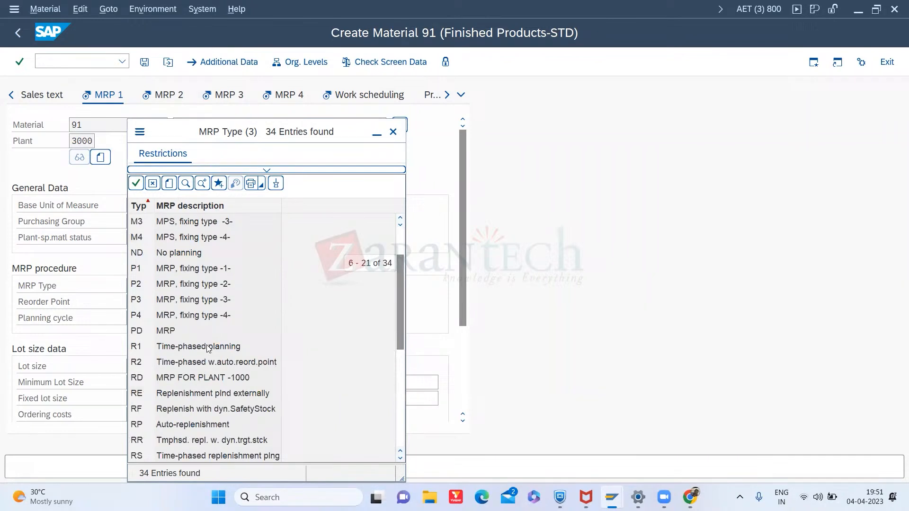
{"action": "left_click", "coordinate": [166, 332]}
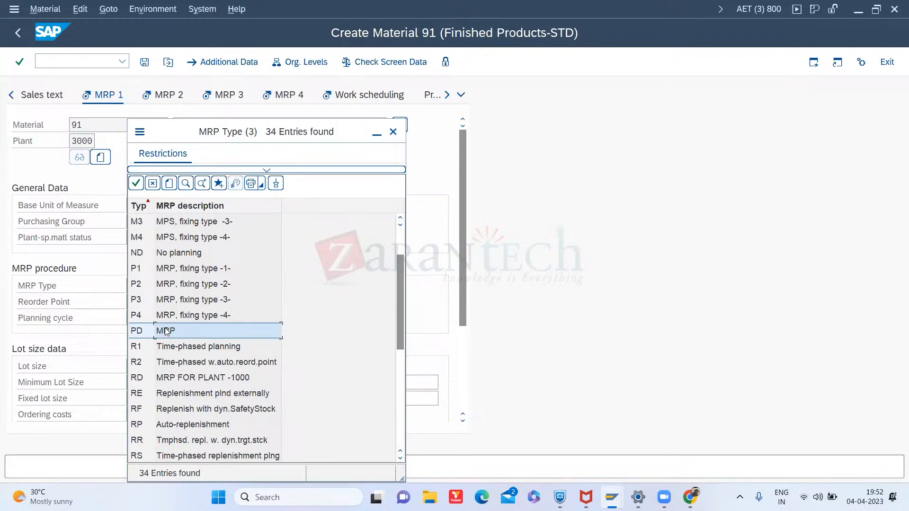
{"action": "left_click", "coordinate": [393, 132]}
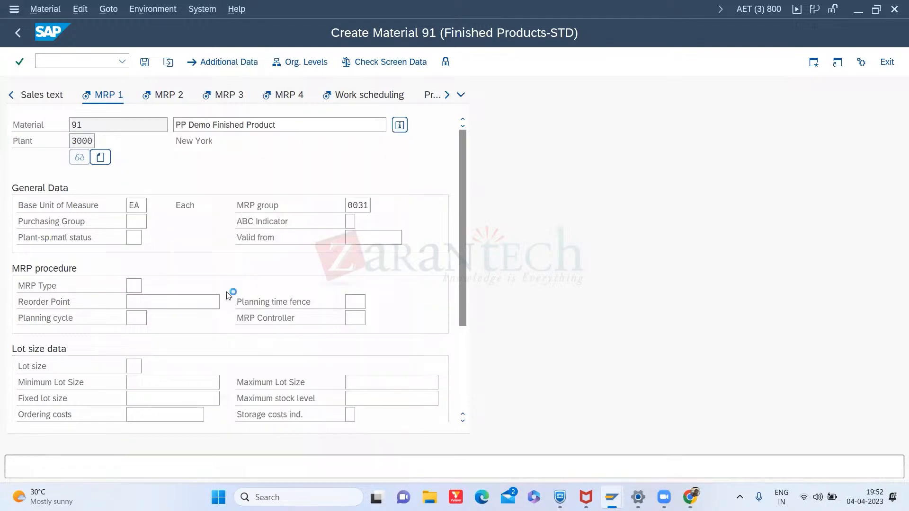
- Open the field help for MRP Type and view its technical information
{"action": "right_click", "coordinate": [132, 289]}
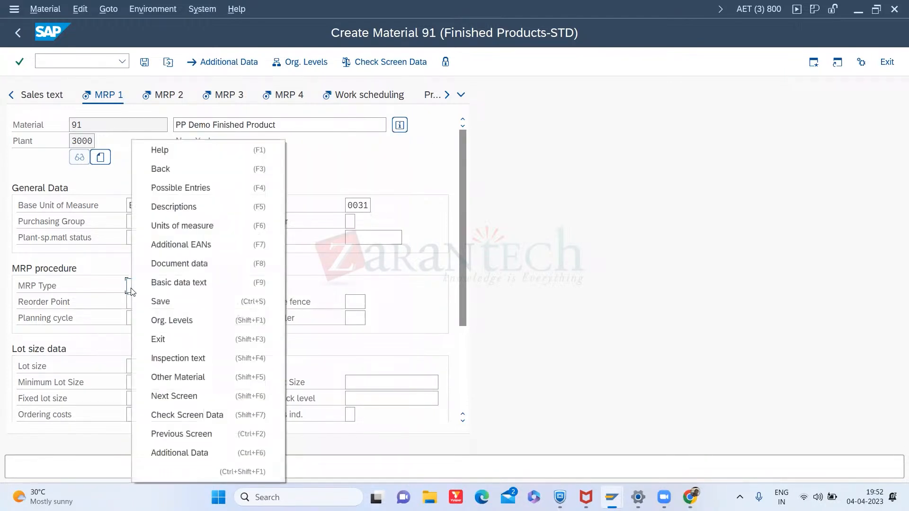
{"action": "left_click", "coordinate": [190, 146]}
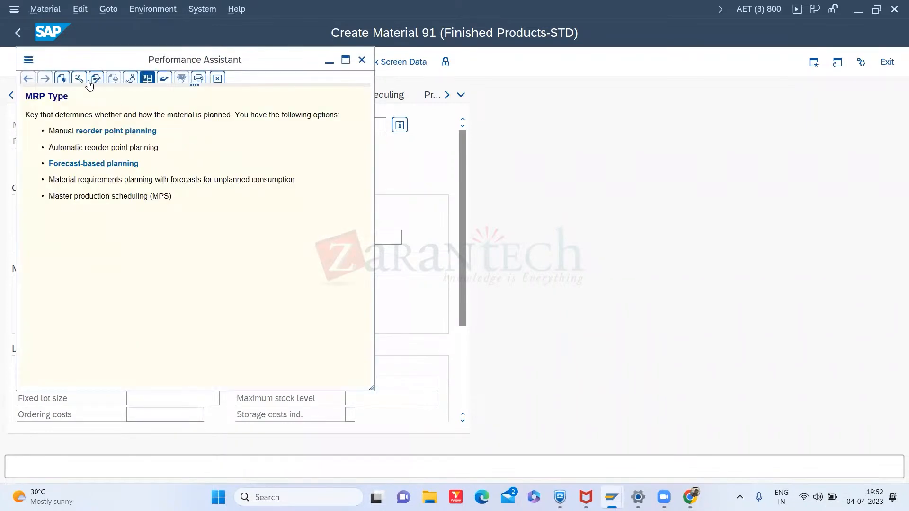
{"action": "left_click", "coordinate": [79, 79]}
{"action": "left_click_drag", "start_coordinate": [201, 334], "coordinate": [134, 314]}
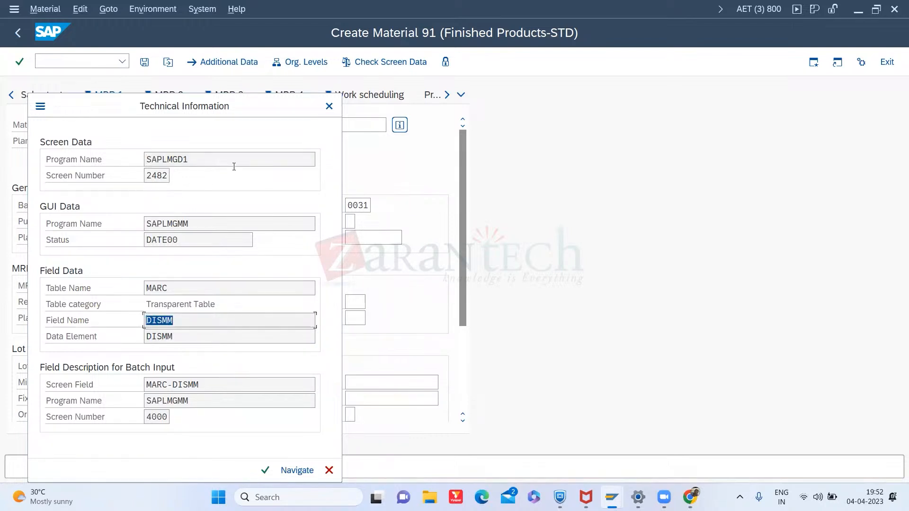
{"action": "left_click", "coordinate": [329, 106]}
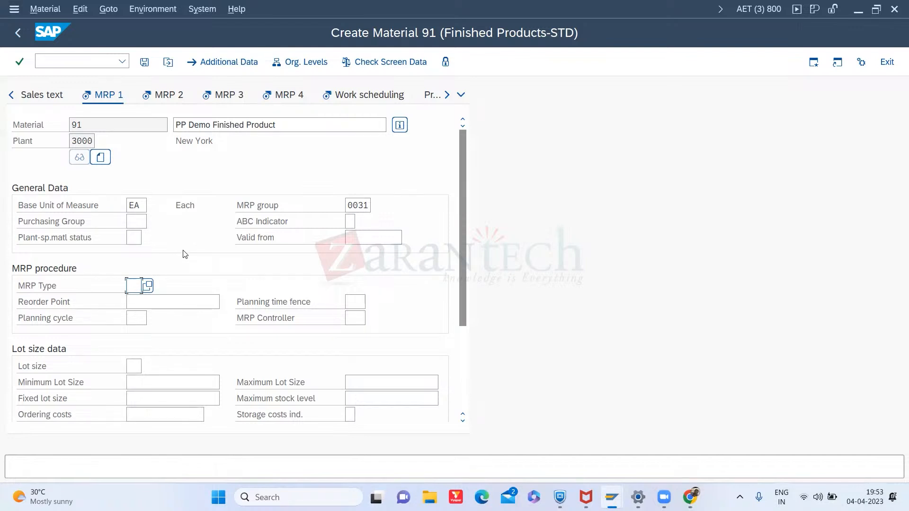
- Reopen the MRP type search help to compare the MPS and forecast-based entries, then close it
{"action": "left_click", "coordinate": [185, 283]}
{"action": "left_click", "coordinate": [131, 285]}
{"action": "left_click", "coordinate": [148, 286]}
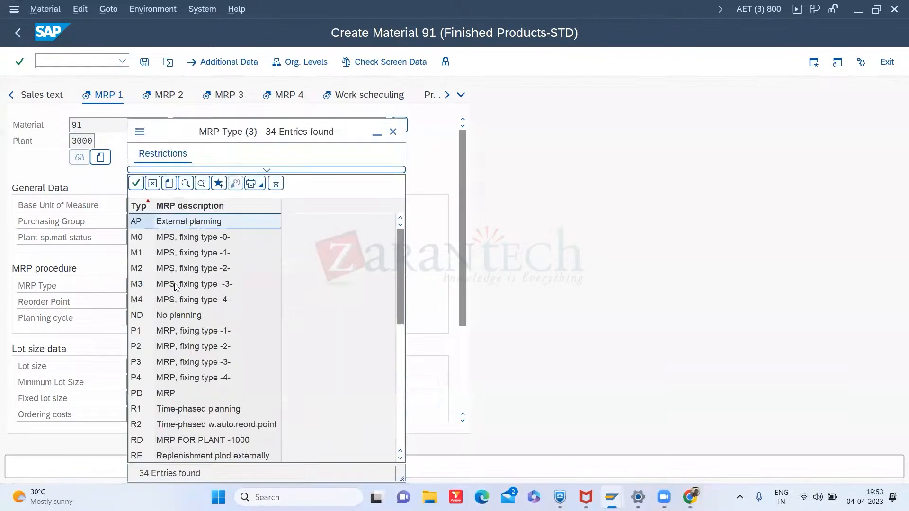
{"action": "left_click", "coordinate": [402, 407]}
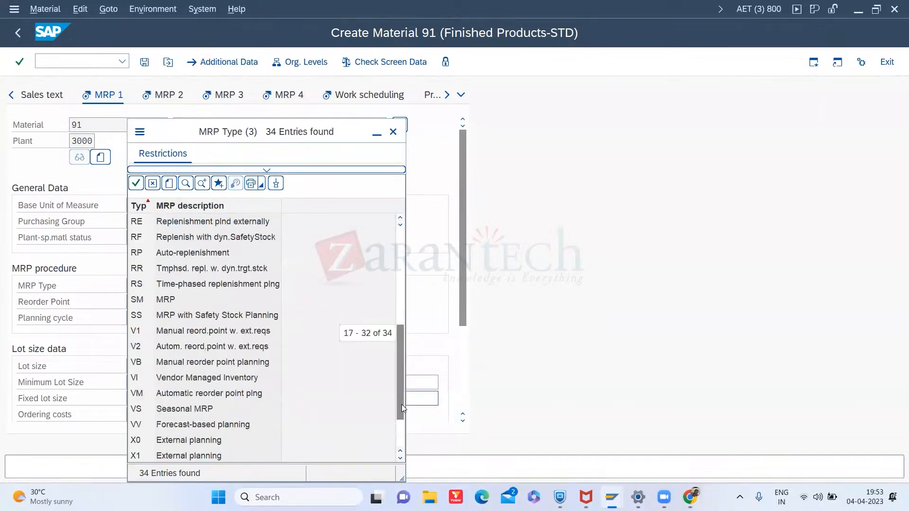
{"action": "left_click", "coordinate": [213, 426]}
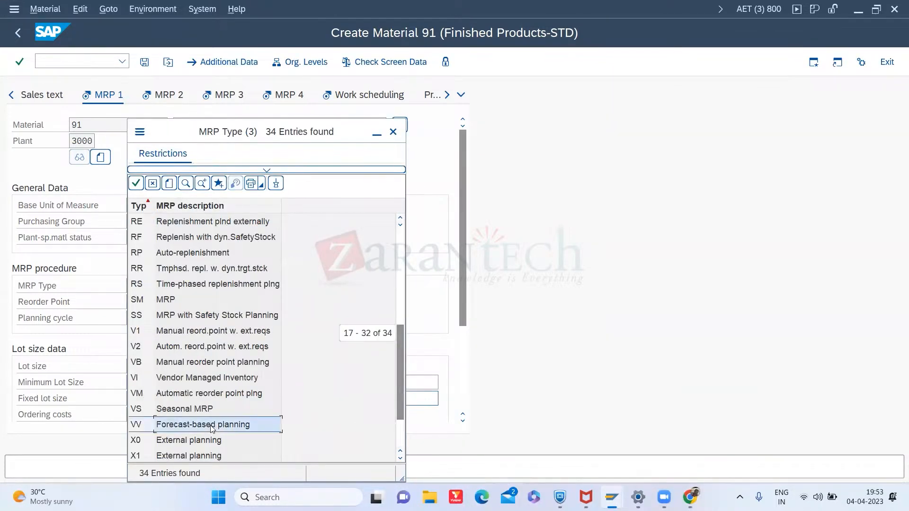
{"action": "left_click", "coordinate": [402, 239]}
{"action": "left_click", "coordinate": [221, 257]}
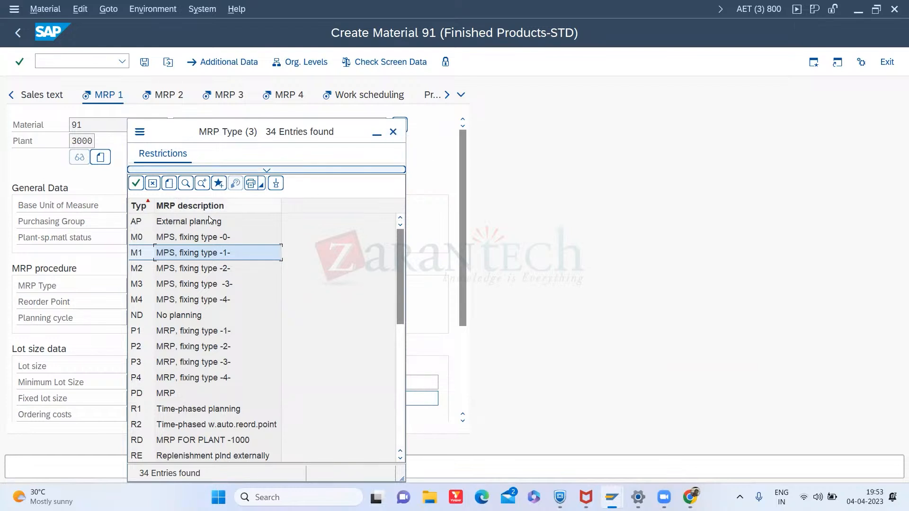
{"action": "left_click", "coordinate": [188, 240]}
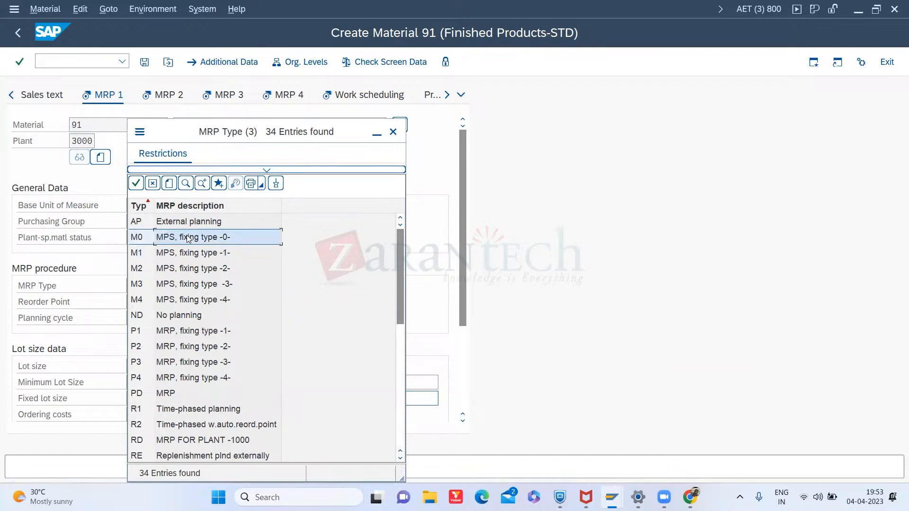
{"action": "left_click", "coordinate": [244, 254]}
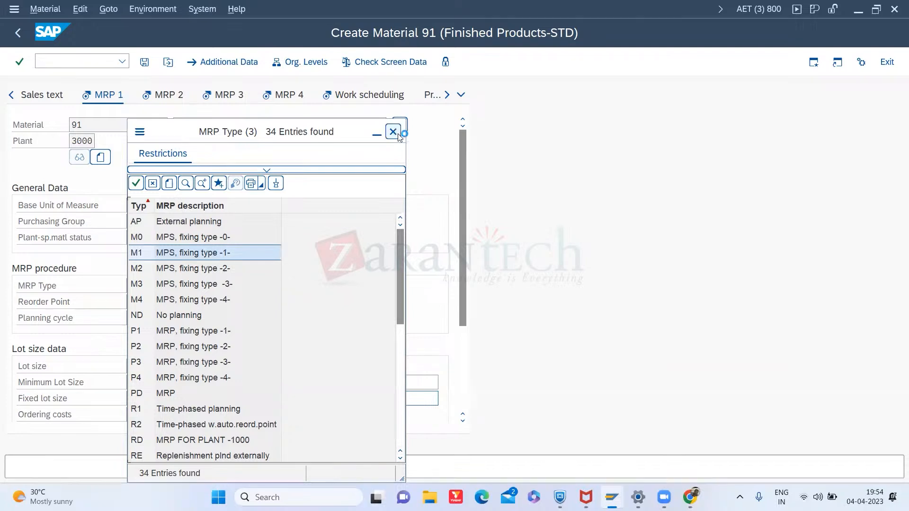
{"action": "left_click", "coordinate": [397, 134]}
{"action": "left_click", "coordinate": [188, 291]}
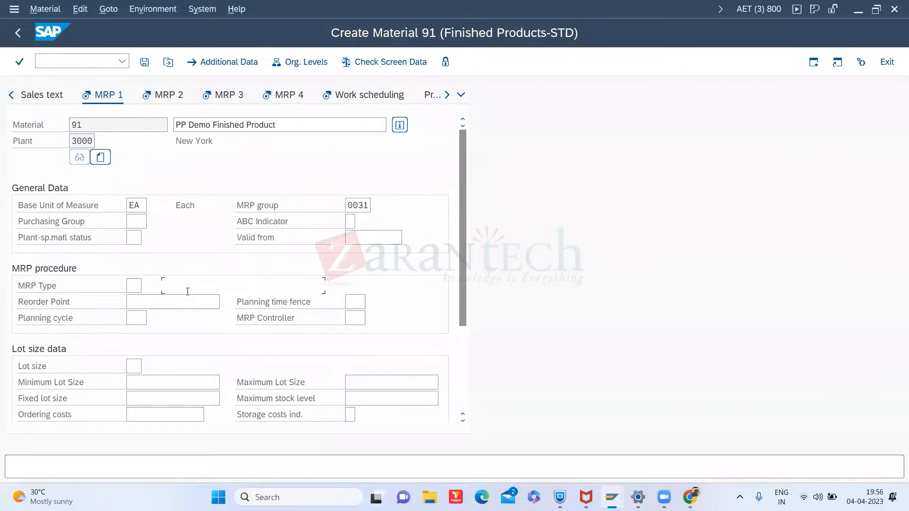
- Set the MRP type to PD and confirm the entry
{"action": "left_click", "coordinate": [187, 298]}
{"action": "left_click", "coordinate": [131, 286]}
{"action": "type", "text": "pd"}
{"action": "key", "text": "Return"}
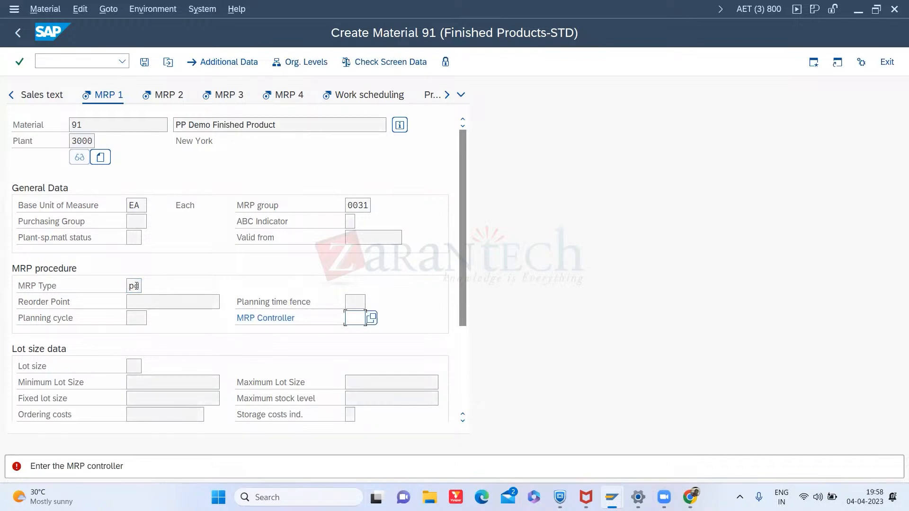
- Set the MRP controller to 001 from its search help and confirm
{"action": "left_click", "coordinate": [137, 286]}
{"action": "left_click", "coordinate": [357, 322]}
{"action": "left_click", "coordinate": [372, 318]}
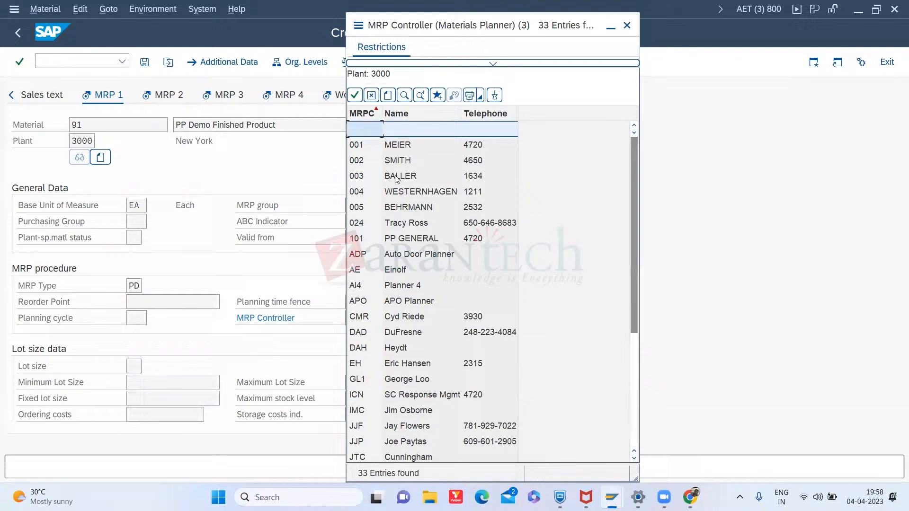
{"action": "left_click", "coordinate": [392, 146]}
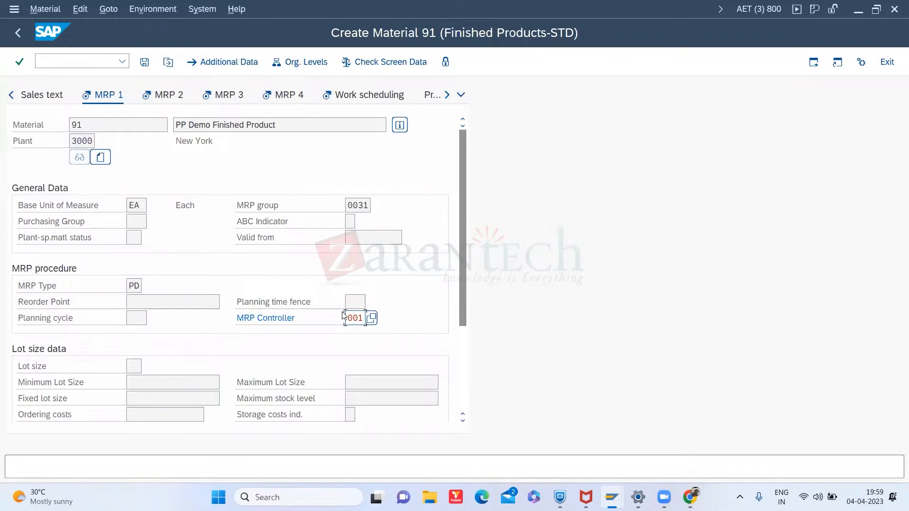
{"action": "key", "text": "Return"}
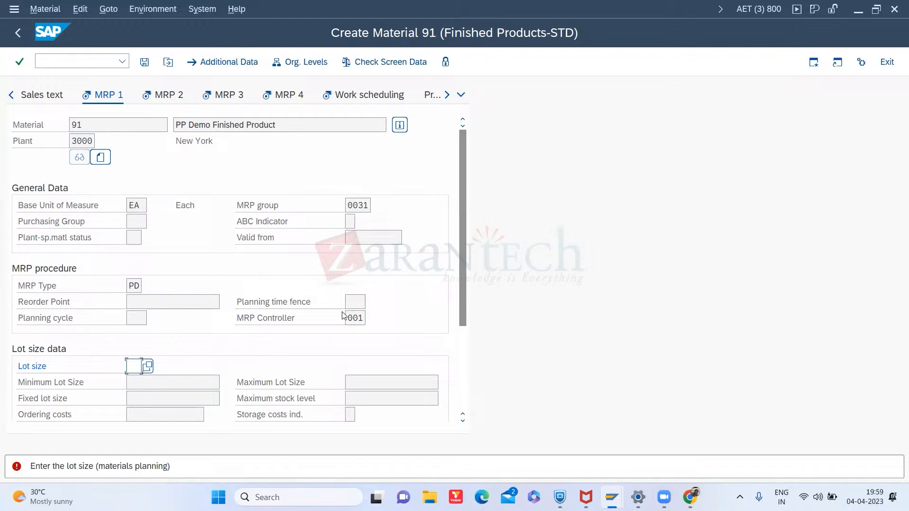
- Set the lot size to EX (Lot-for-lot order quantity) from its search help and confirm
{"action": "left_click", "coordinate": [151, 370]}
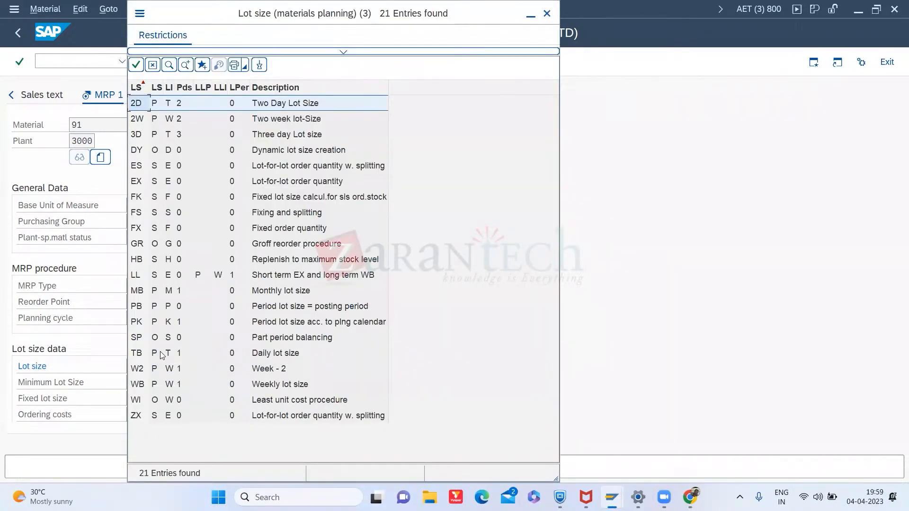
{"action": "left_click", "coordinate": [205, 187]}
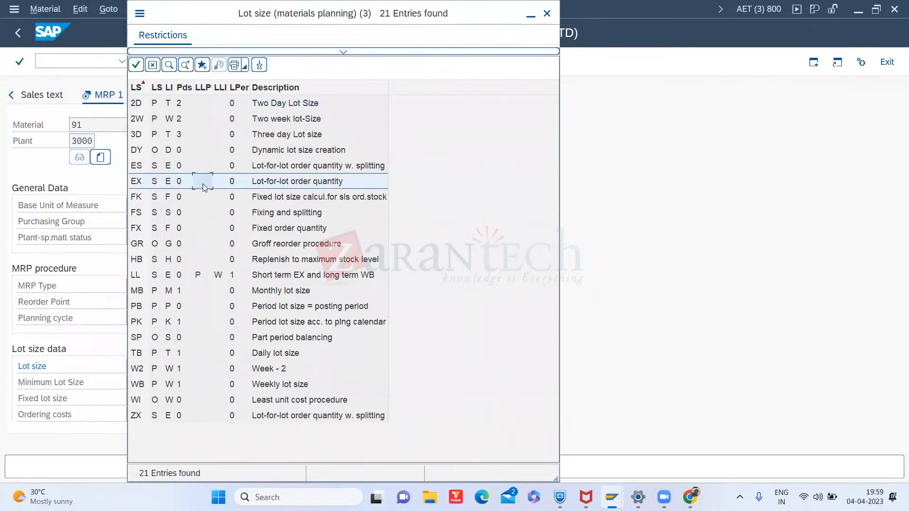
{"action": "double_click", "coordinate": [204, 187]}
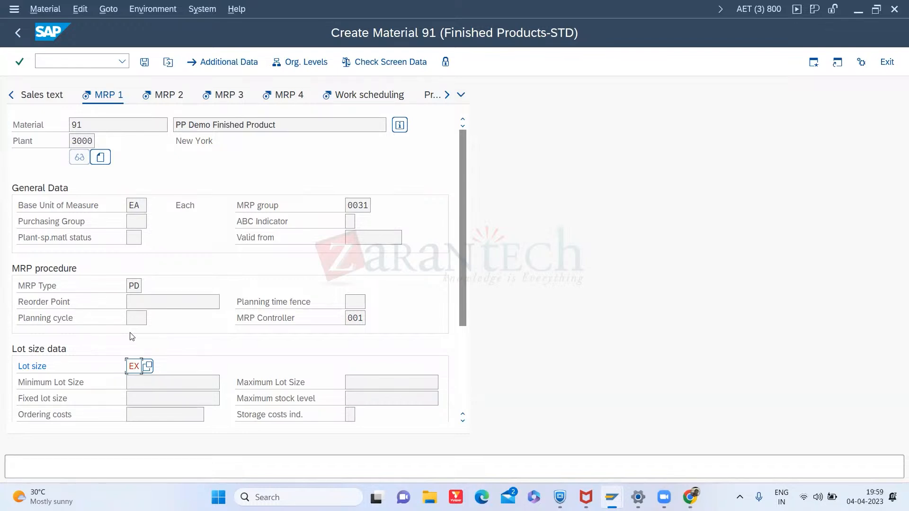
{"action": "key", "text": "Return"}
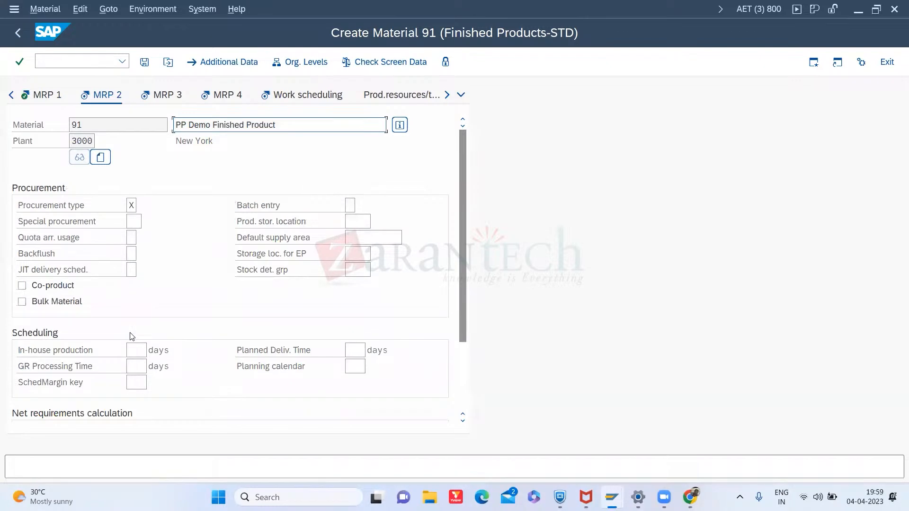
- Enter scheduling margin key 000 in the MRP 2 view and confirm the entries
{"action": "key", "text": "Return"}
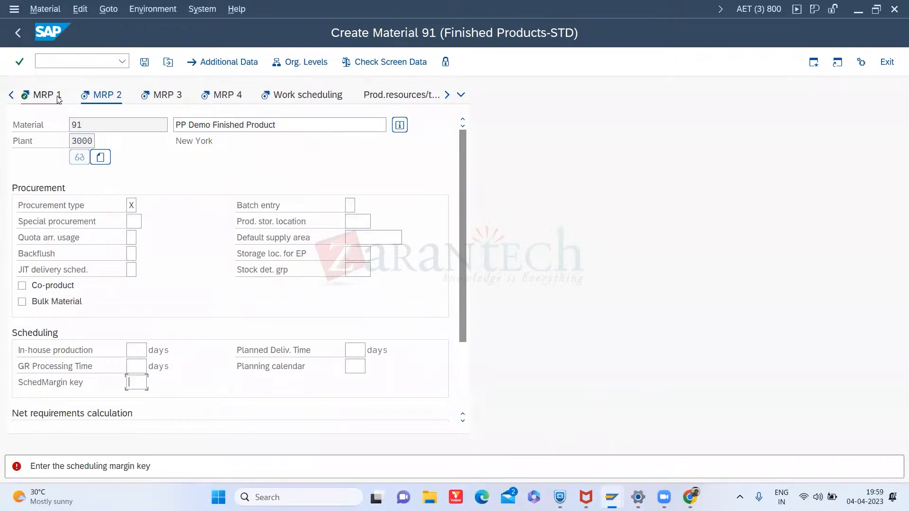
{"action": "type", "text": "000"}
{"action": "key", "text": "Return"}
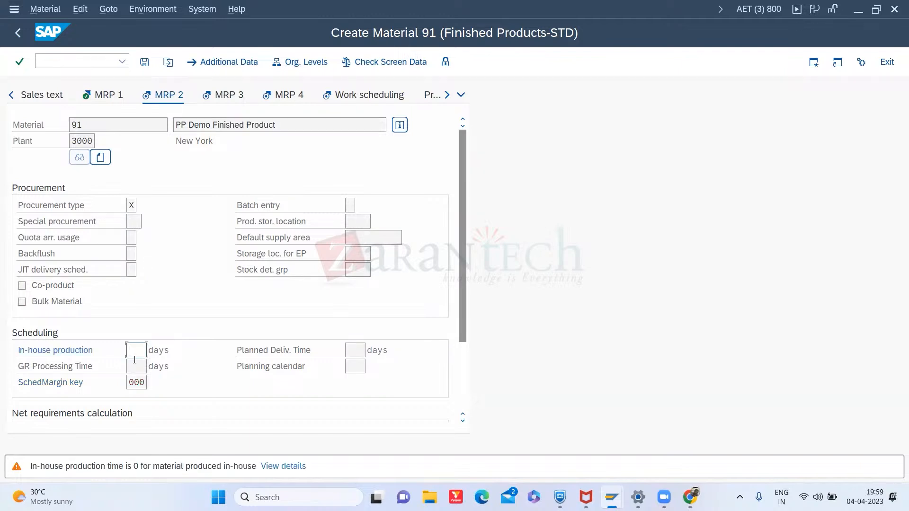
{"action": "key", "text": "Return"}
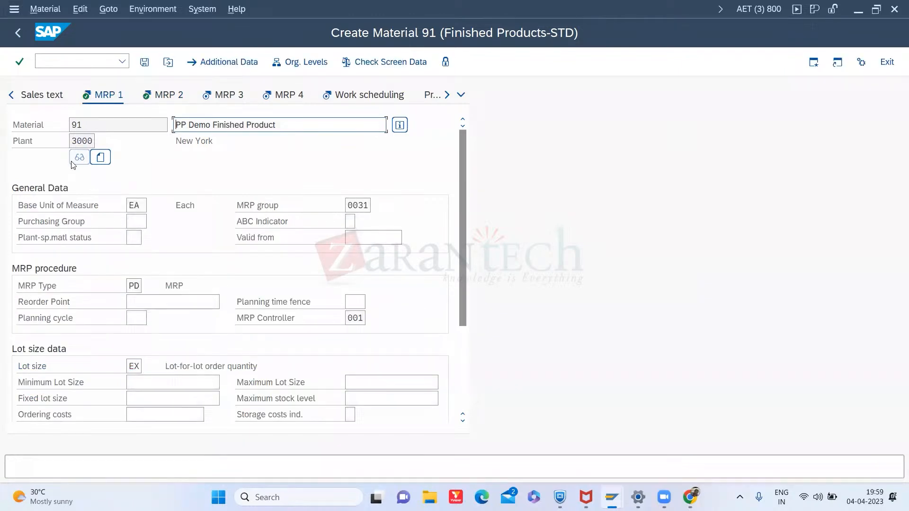
- Open the lot size search help, review the available lot-sizing keys, and close it
{"action": "left_click", "coordinate": [135, 366]}
{"action": "left_click", "coordinate": [149, 366]}
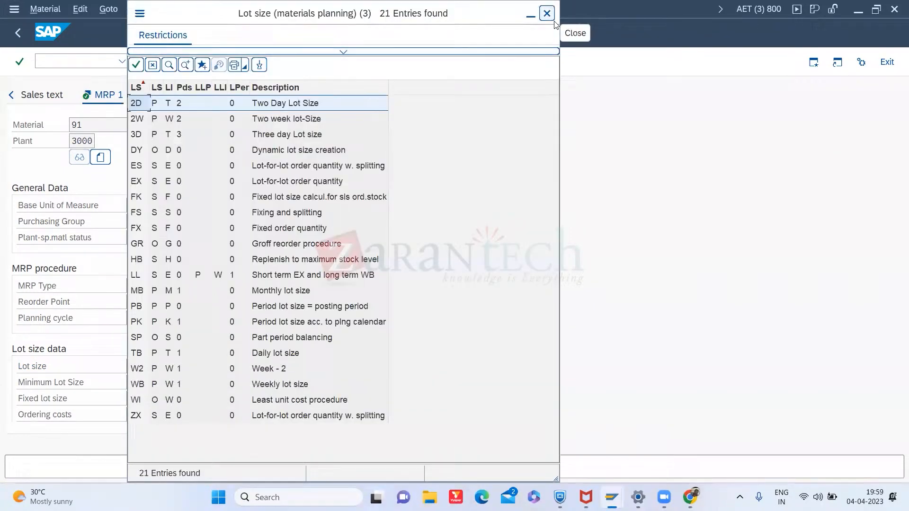
{"action": "left_click", "coordinate": [547, 13]}
{"action": "left_click", "coordinate": [149, 380]}
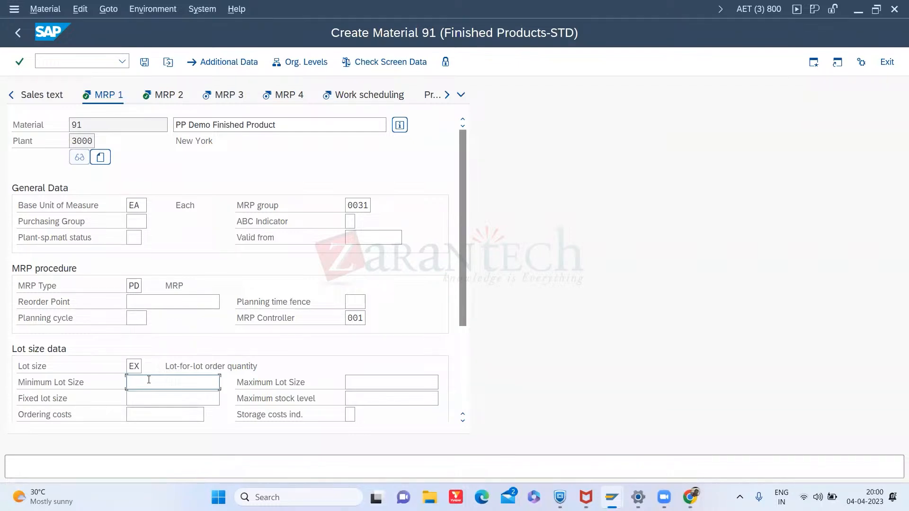
{"action": "left_click", "coordinate": [135, 368]}
- Browse the full list of MRP type options in the MRP type search help, then close it
{"action": "left_click", "coordinate": [137, 286]}
{"action": "left_click", "coordinate": [145, 287]}
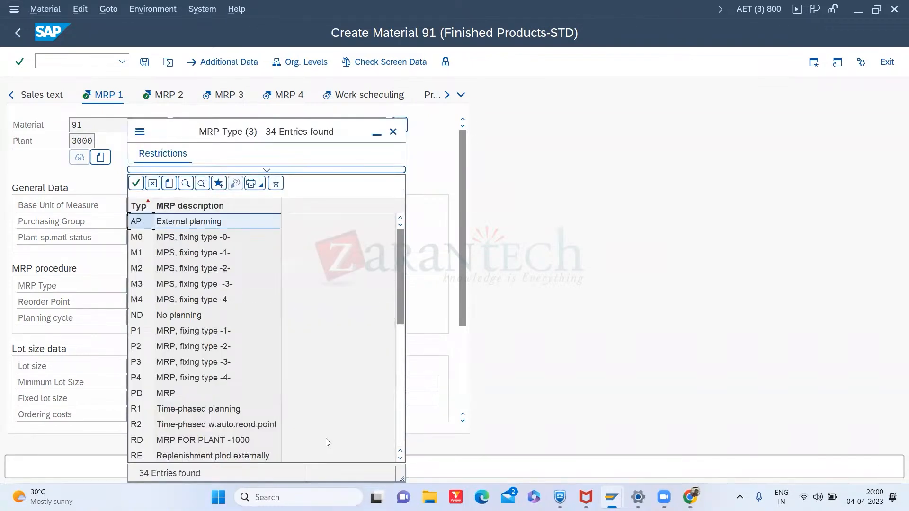
{"action": "left_click", "coordinate": [400, 459]}
{"action": "left_click", "coordinate": [400, 458]}
{"action": "left_click", "coordinate": [400, 459]}
{"action": "left_click", "coordinate": [400, 458]}
{"action": "left_click", "coordinate": [400, 458]}
{"action": "left_click", "coordinate": [401, 459]}
{"action": "left_click", "coordinate": [400, 458]}
{"action": "left_click", "coordinate": [401, 459]}
{"action": "left_click", "coordinate": [400, 458]}
{"action": "left_click", "coordinate": [400, 458]}
{"action": "left_click", "coordinate": [401, 458]}
{"action": "left_click", "coordinate": [400, 458]}
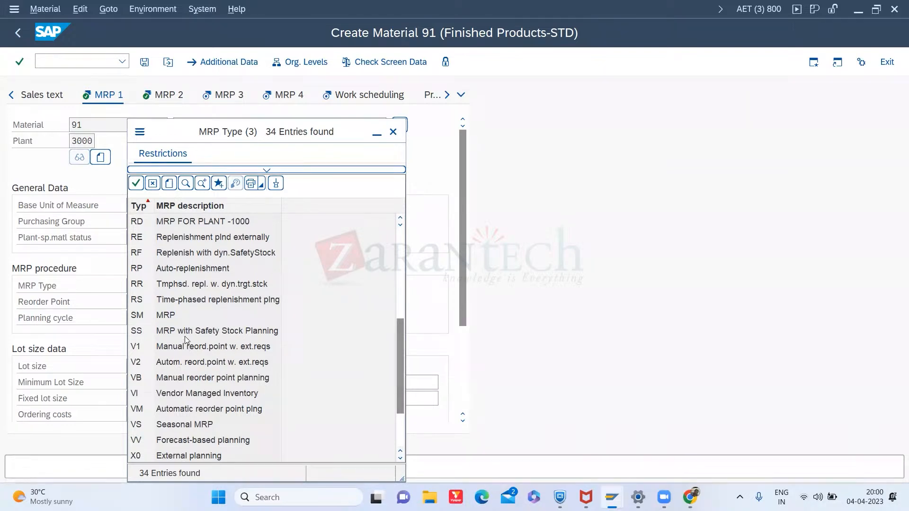
{"action": "left_click", "coordinate": [401, 458]}
{"action": "left_click", "coordinate": [401, 458]}
{"action": "left_click", "coordinate": [401, 458]}
{"action": "left_click", "coordinate": [401, 458]}
{"action": "left_click", "coordinate": [400, 458]}
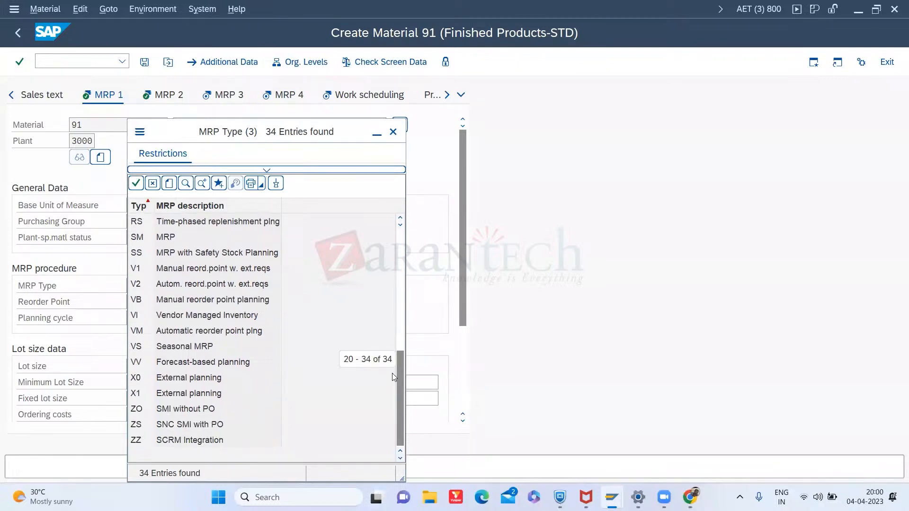
{"action": "left_click", "coordinate": [400, 219]}
{"action": "left_click", "coordinate": [400, 219]}
{"action": "left_click", "coordinate": [400, 218]}
{"action": "left_click", "coordinate": [400, 218]}
{"action": "left_click", "coordinate": [401, 218]}
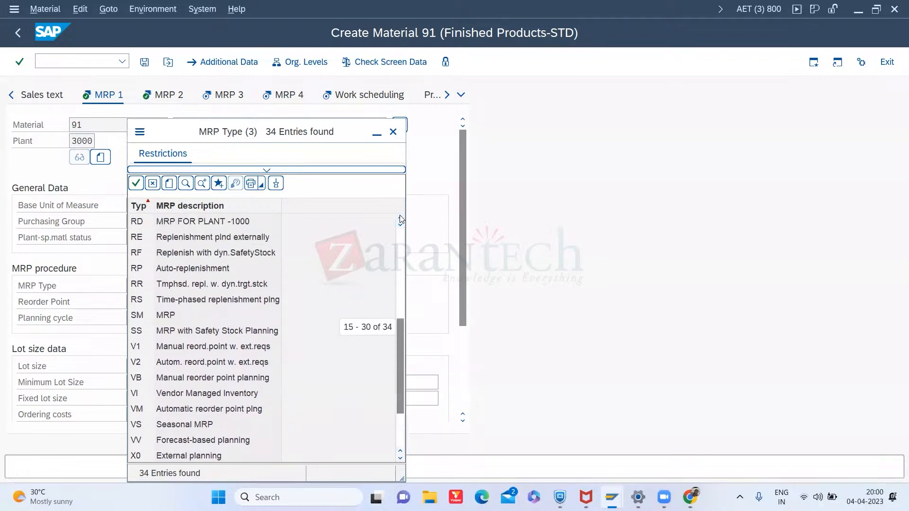
{"action": "left_click", "coordinate": [400, 218]}
{"action": "left_click", "coordinate": [400, 219]}
{"action": "left_click", "coordinate": [401, 218]}
{"action": "left_click", "coordinate": [401, 219]}
{"action": "left_click", "coordinate": [401, 218]}
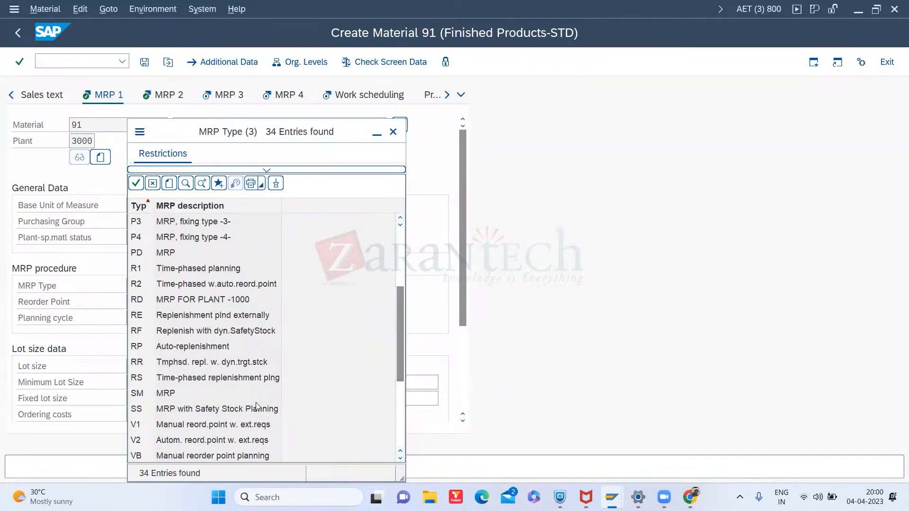
{"action": "left_click", "coordinate": [401, 458]}
{"action": "left_click", "coordinate": [401, 458]}
{"action": "left_click", "coordinate": [401, 460]}
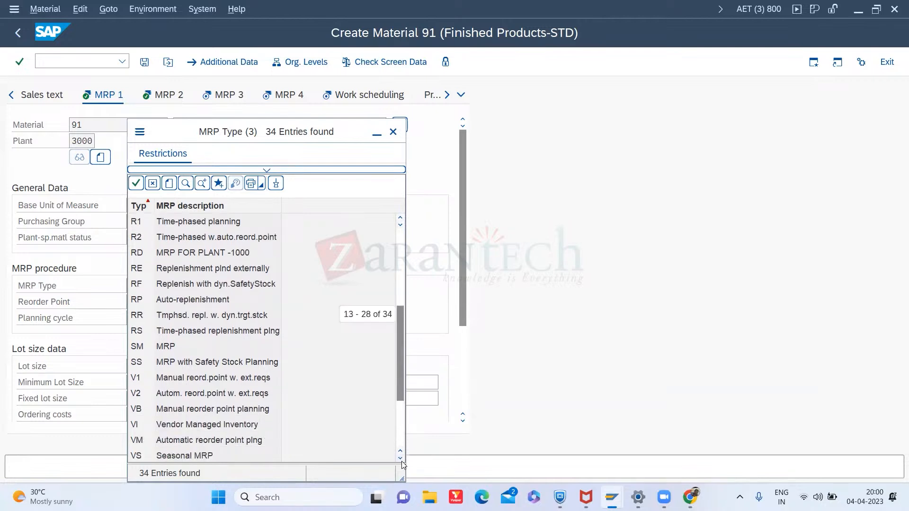
{"action": "left_click", "coordinate": [401, 460]}
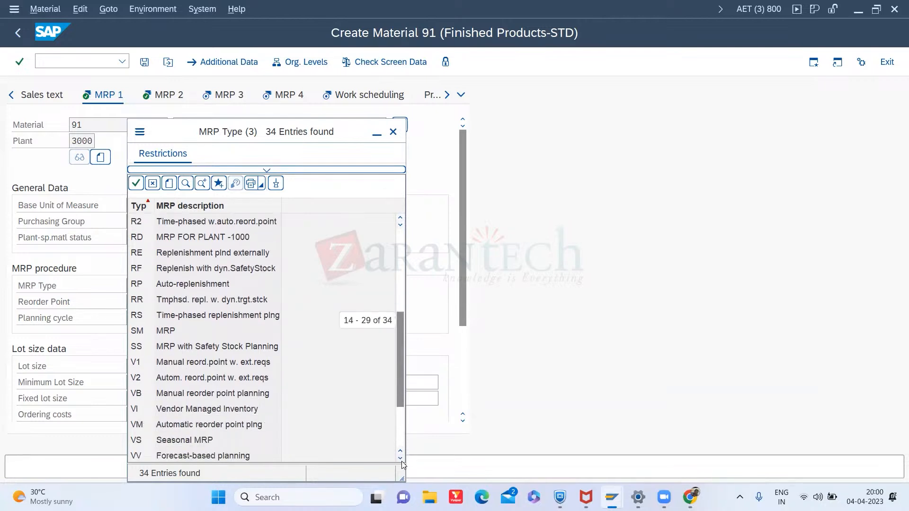
{"action": "left_click", "coordinate": [402, 459]}
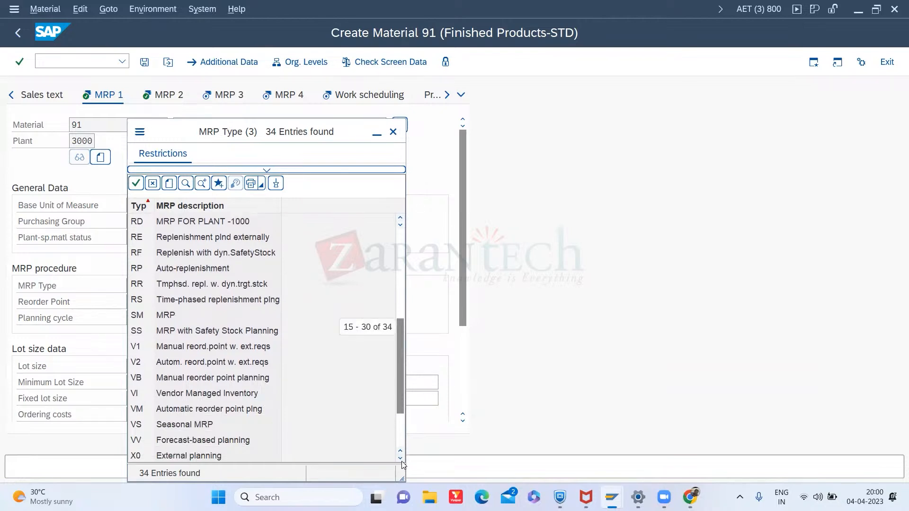
{"action": "left_click", "coordinate": [402, 459]}
{"action": "left_click", "coordinate": [401, 460]}
{"action": "left_click", "coordinate": [401, 460]}
{"action": "left_click", "coordinate": [402, 459]}
{"action": "left_click", "coordinate": [401, 460]}
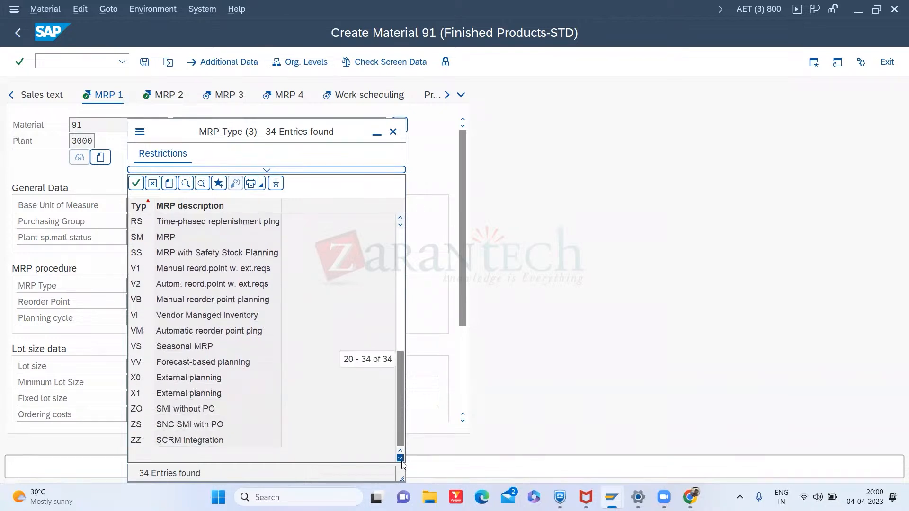
{"action": "left_click", "coordinate": [393, 132]}
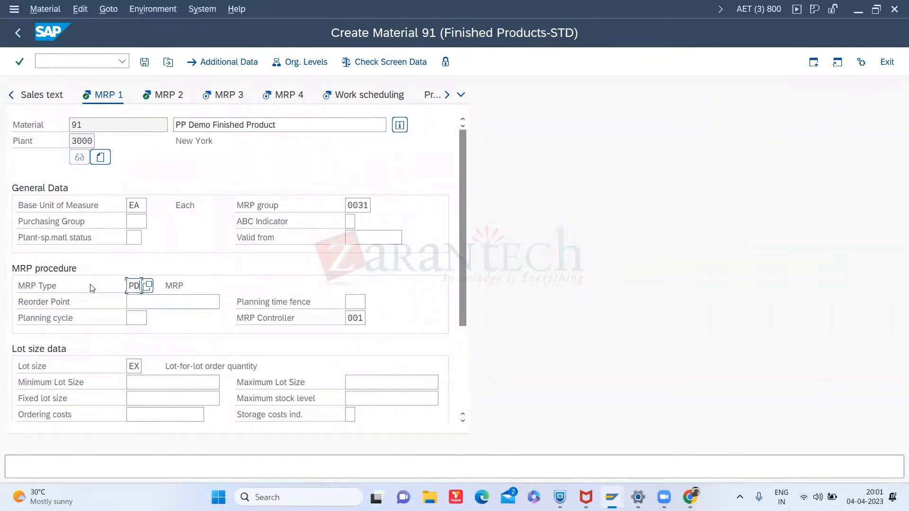
- Try a minimum lot size of 200 and a fixed lot size of 1000, clearing both entries
{"action": "left_click", "coordinate": [132, 366]}
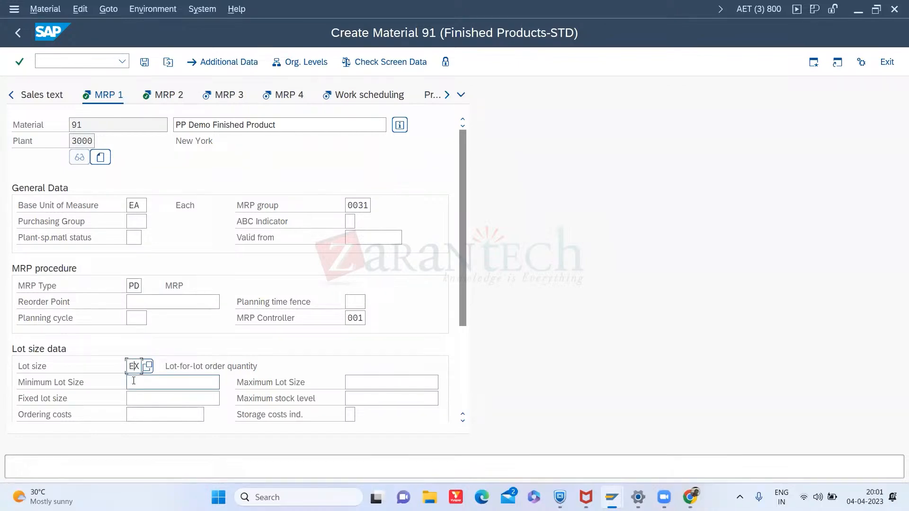
{"action": "left_click", "coordinate": [134, 382]}
{"action": "type", "text": "200"}
{"action": "left_click_drag", "start_coordinate": [150, 384], "coordinate": [127, 384]}
{"action": "key", "text": "BackSpace"}
{"action": "left_click", "coordinate": [150, 402]}
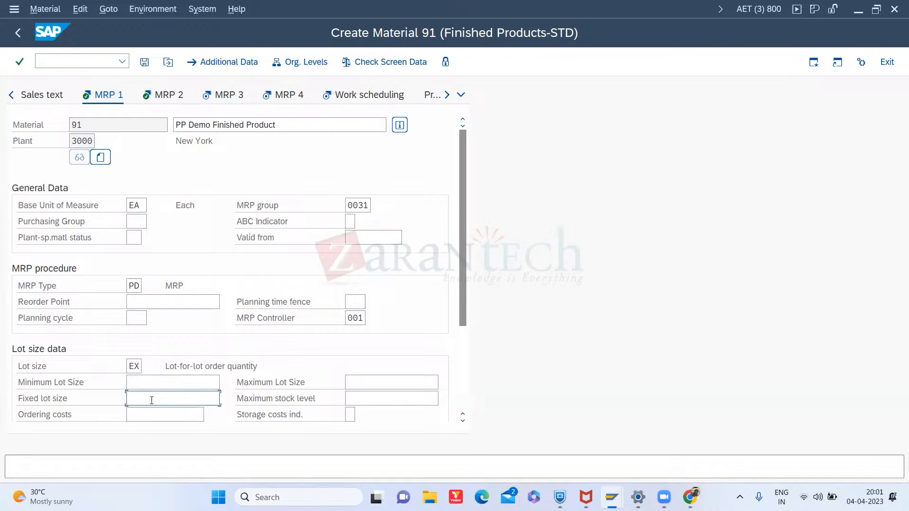
{"action": "type", "text": "1000"}
{"action": "left_click_drag", "start_coordinate": [151, 400], "coordinate": [121, 400]}
{"action": "key", "text": "BackSpace"}
- Enter a minimum lot size of 200 and a maximum lot size of 1000
{"action": "left_click", "coordinate": [156, 381]}
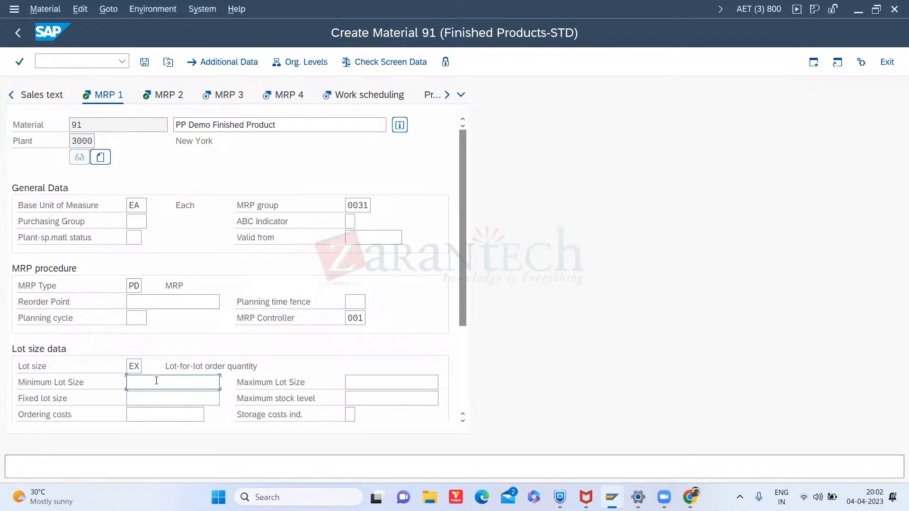
{"action": "type", "text": "200"}
{"action": "key", "text": "Tab"}
{"action": "key", "text": "Tab"}
{"action": "left_click", "coordinate": [354, 377]}
{"action": "type", "text": "1000"}
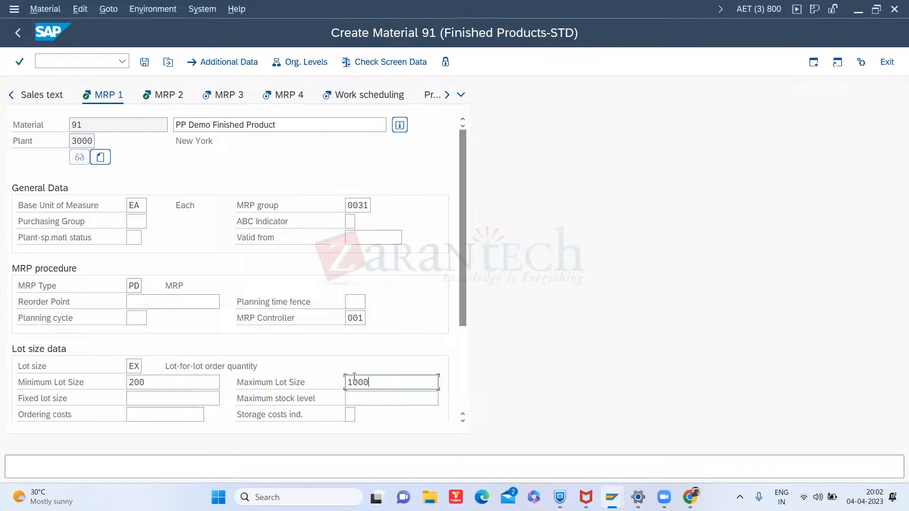
- Try a maximum stock level of 1000, then clear it together with the minimum and maximum lot sizes
{"action": "left_click", "coordinate": [361, 398]}
{"action": "double_click", "coordinate": [379, 384]}
{"action": "key", "text": "BackSpace"}
{"action": "left_click", "coordinate": [353, 395]}
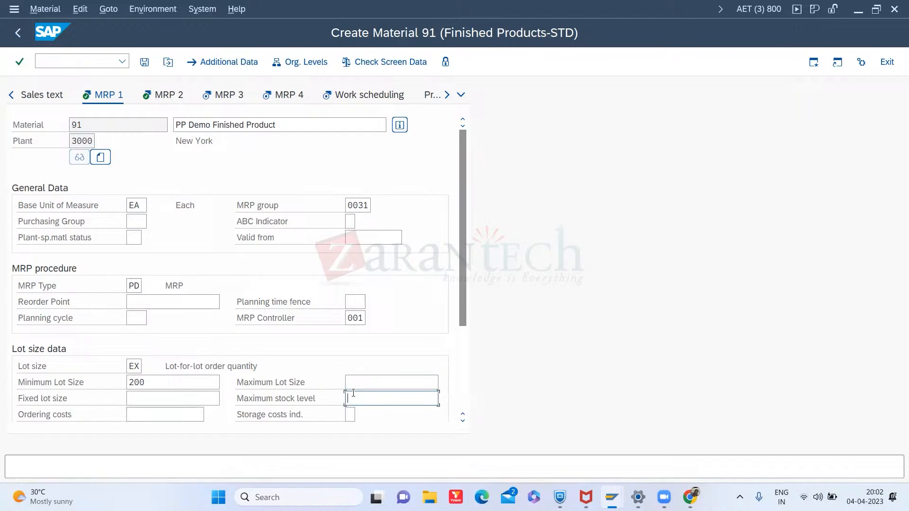
{"action": "type", "text": "1000"}
{"action": "double_click", "coordinate": [371, 400]}
{"action": "key", "text": "BackSpace"}
{"action": "left_click_drag", "start_coordinate": [166, 381], "coordinate": [105, 388]}
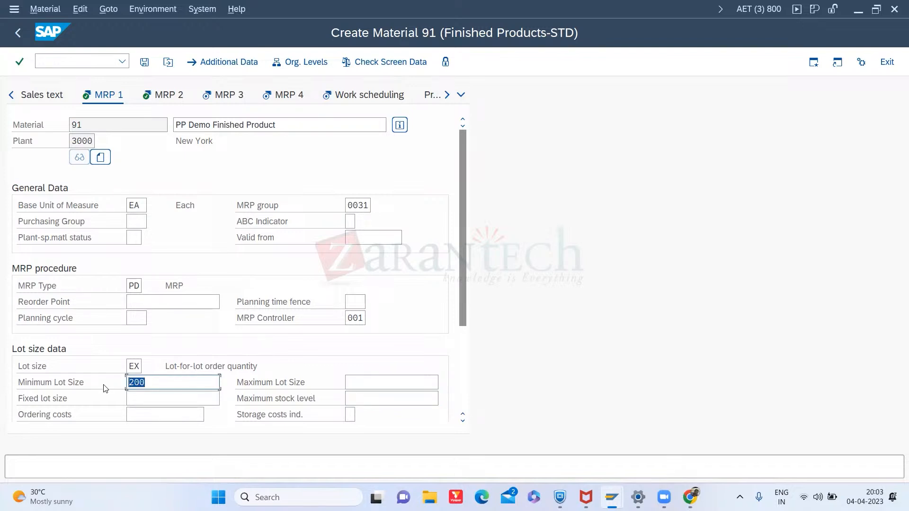
{"action": "key", "text": "BackSpace"}
- Review the MRP1 View slides on planning time fence and lot size data in the presentation
{"action": "key", "text": "alt+Tab"}
{"action": "key", "text": "alt+Tab"}
{"action": "key", "text": "Tab"}
{"action": "key", "text": "alt+Tab"}
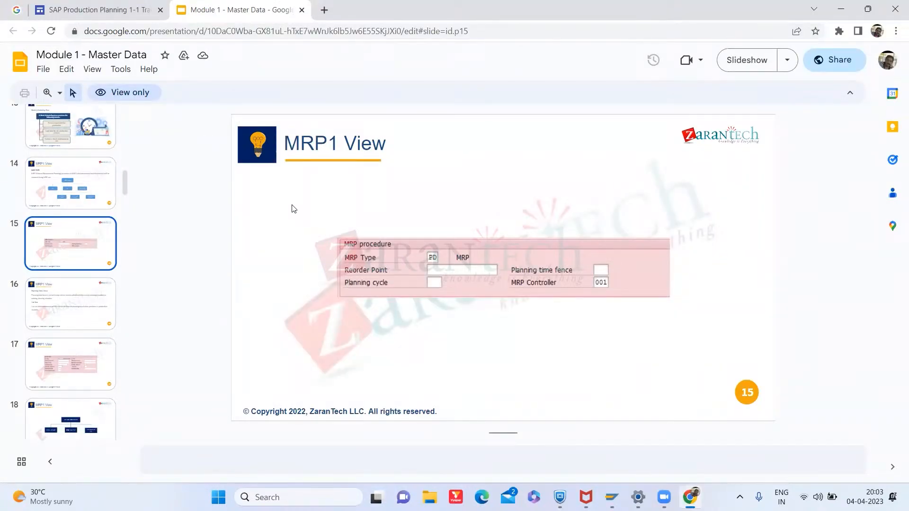
{"action": "left_click", "coordinate": [93, 304]}
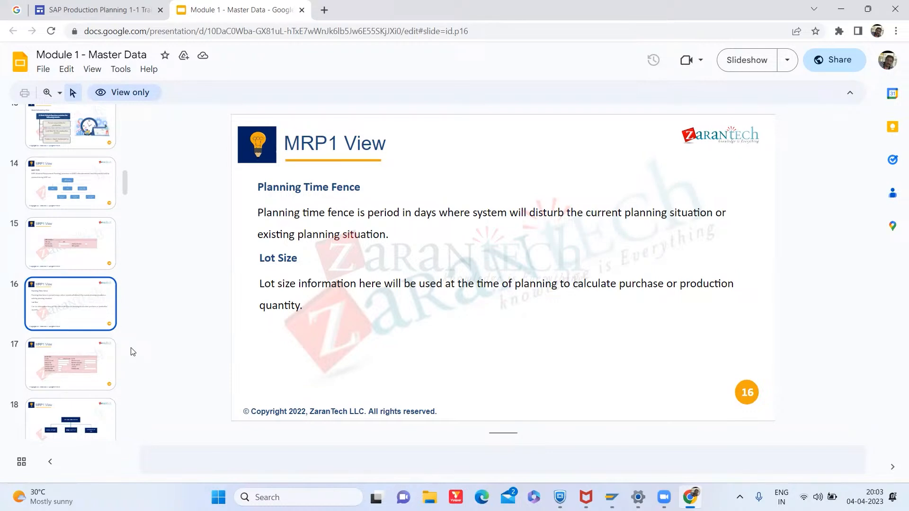
{"action": "key", "text": "alt+Tab"}
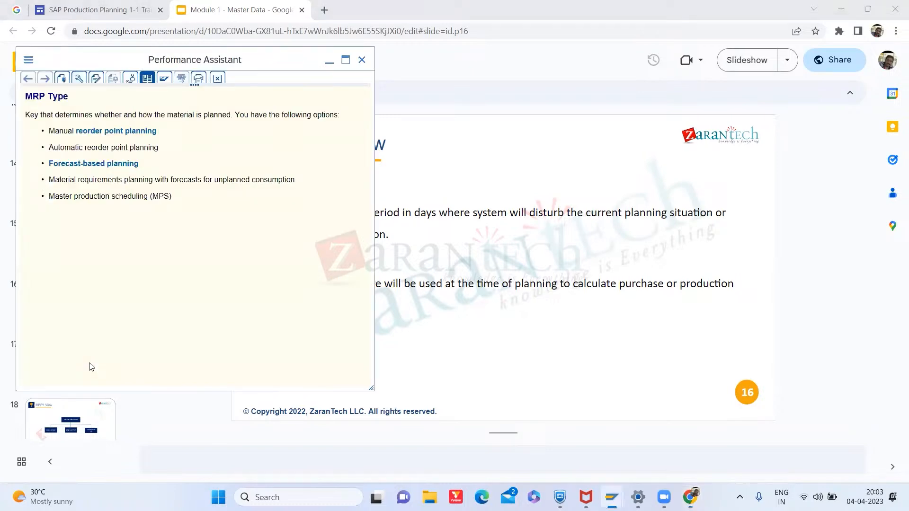
{"action": "key", "text": "alt+Tab"}
{"action": "left_click", "coordinate": [90, 367]}
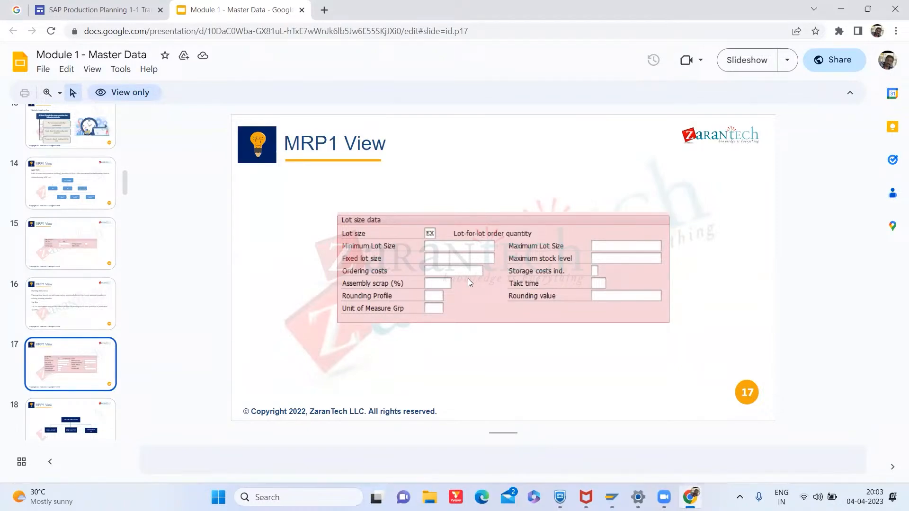
{"action": "key", "text": "alt+Tab"}
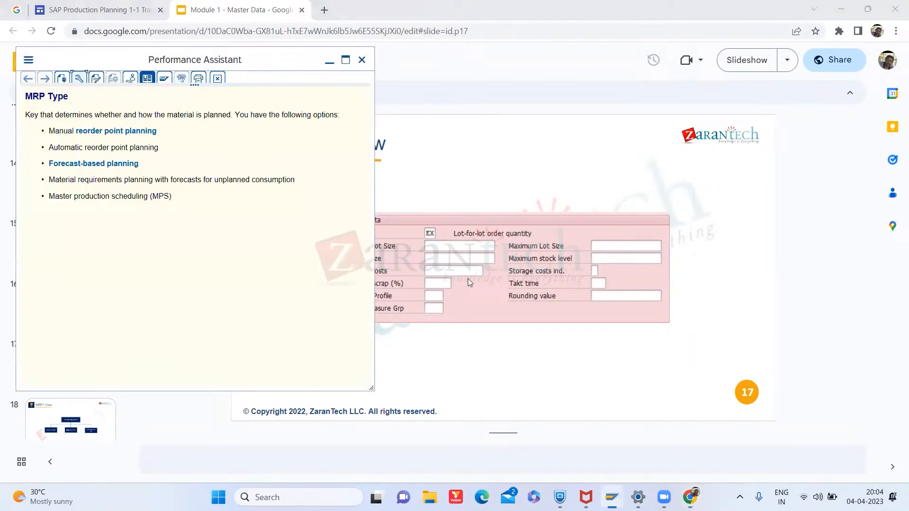
{"action": "key", "text": "alt+Tab"}
{"action": "key", "text": "alt+Tab"}
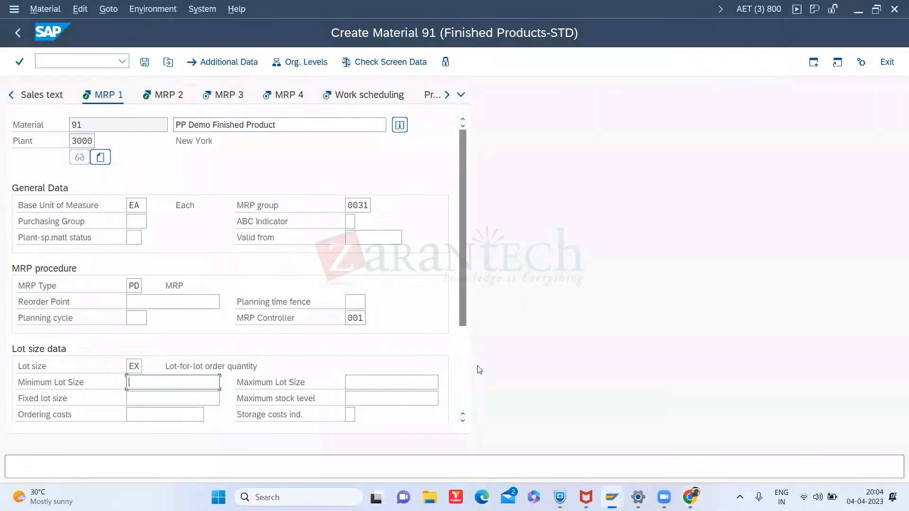
- Set the assembly scrap to 5 %
{"action": "left_click_drag", "start_coordinate": [463, 283], "coordinate": [463, 335]}
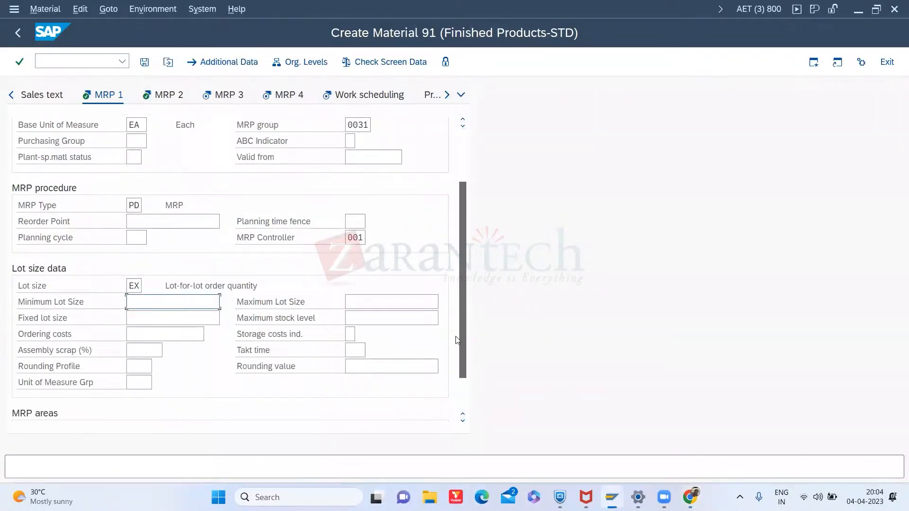
{"action": "left_click", "coordinate": [152, 350]}
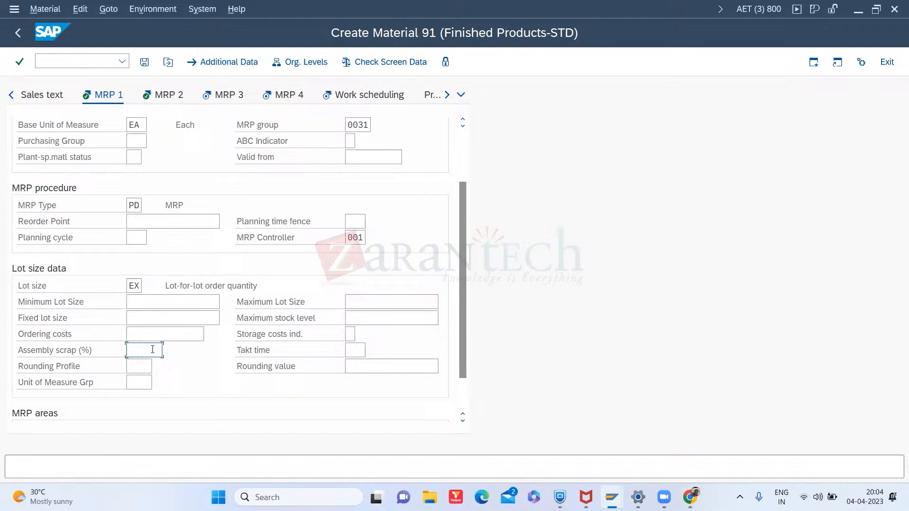
{"action": "type", "text": "5"}
- Compare the lot-sizing procedure slide with the lot size keys in the search help, closing it without a change
{"action": "key", "text": "alt+Tab"}
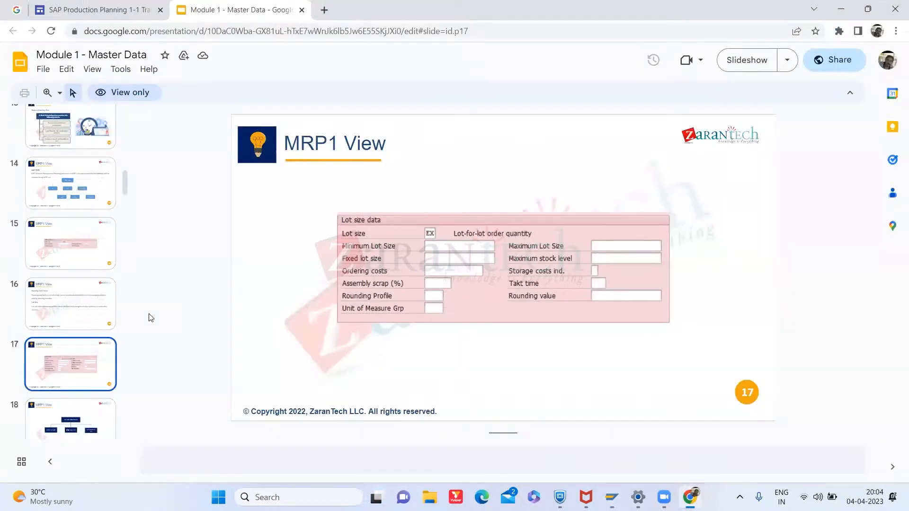
{"action": "left_click", "coordinate": [74, 419]}
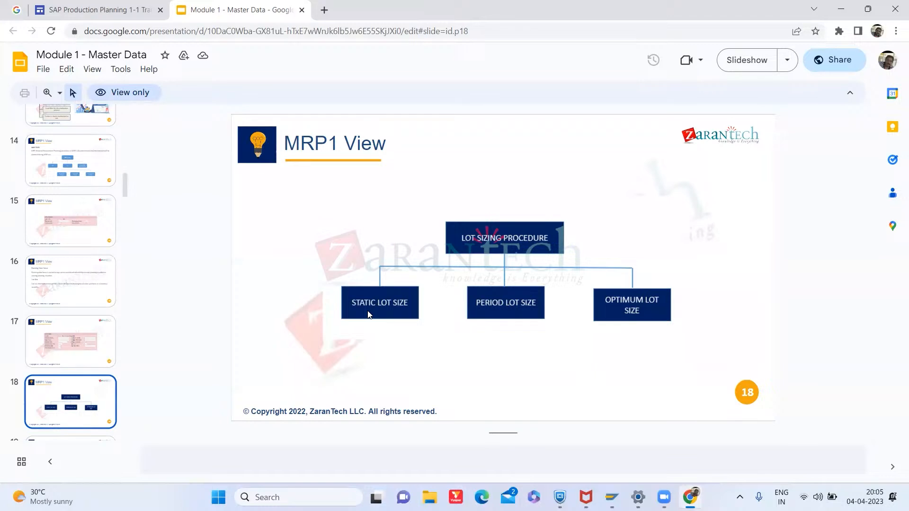
{"action": "key", "text": "alt+Tab"}
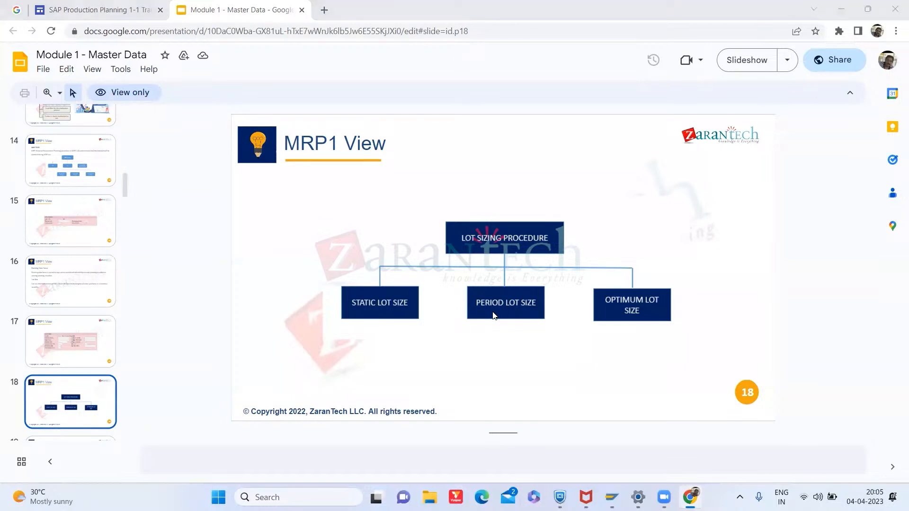
{"action": "left_click", "coordinate": [133, 286]}
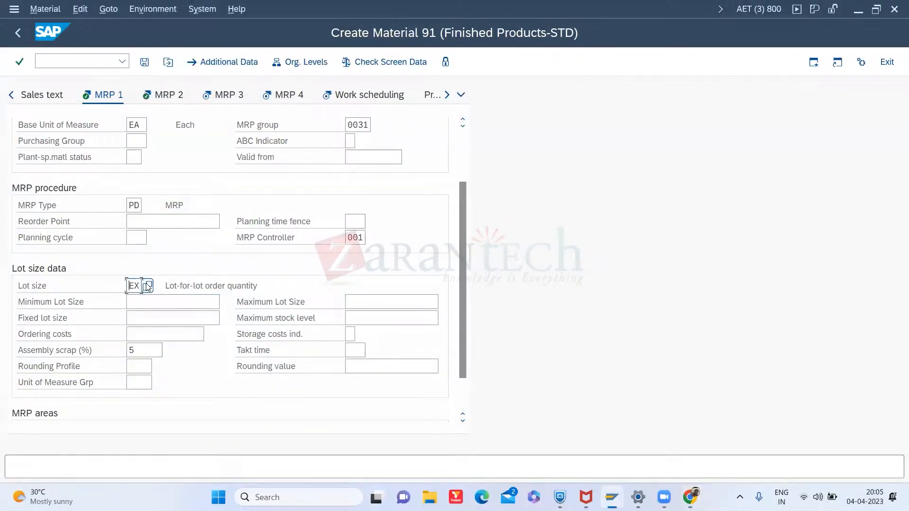
{"action": "left_click", "coordinate": [149, 286]}
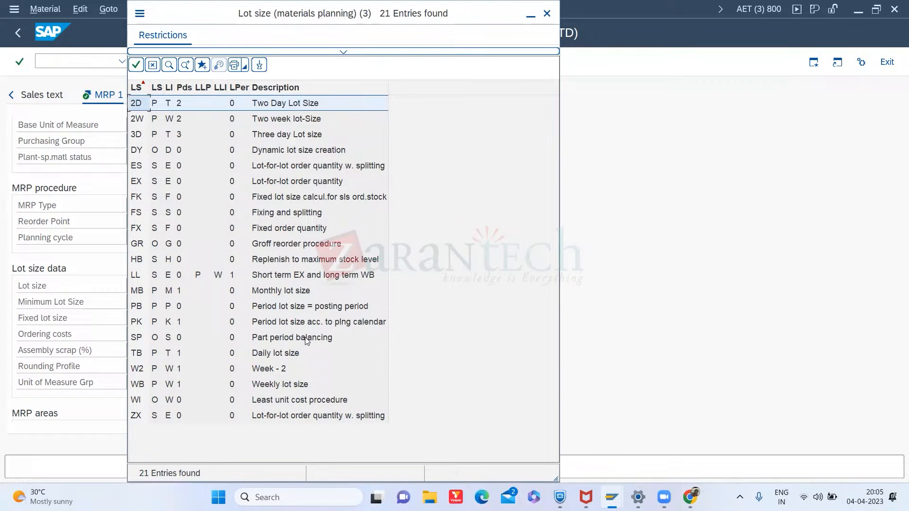
{"action": "left_click", "coordinate": [268, 356]}
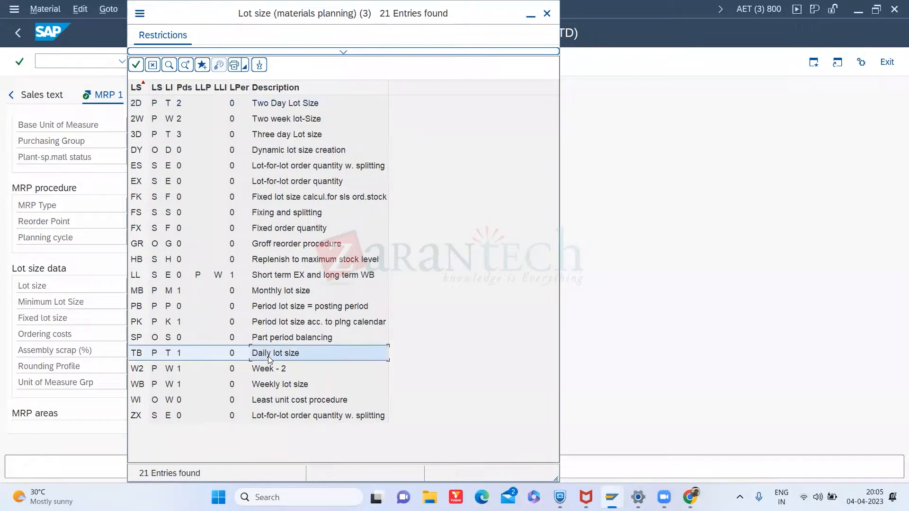
{"action": "key", "text": "alt+Tab"}
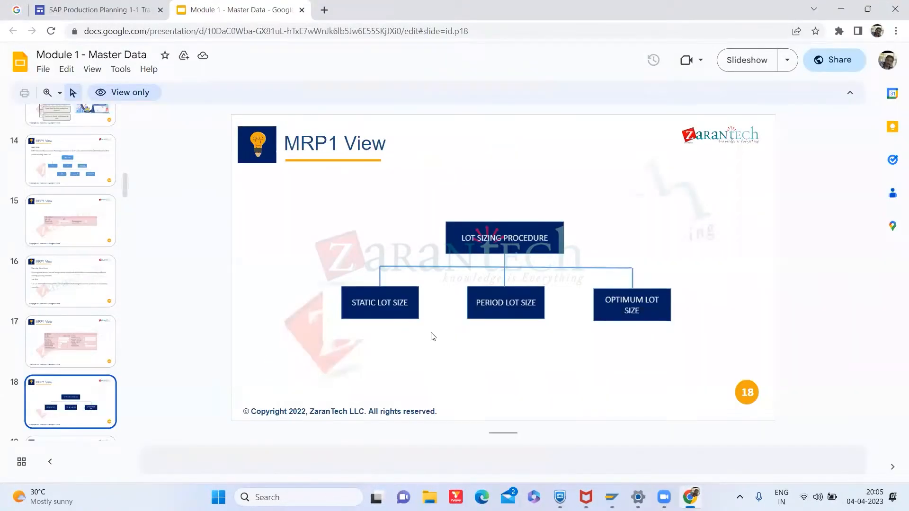
{"action": "key", "text": "alt+Tab"}
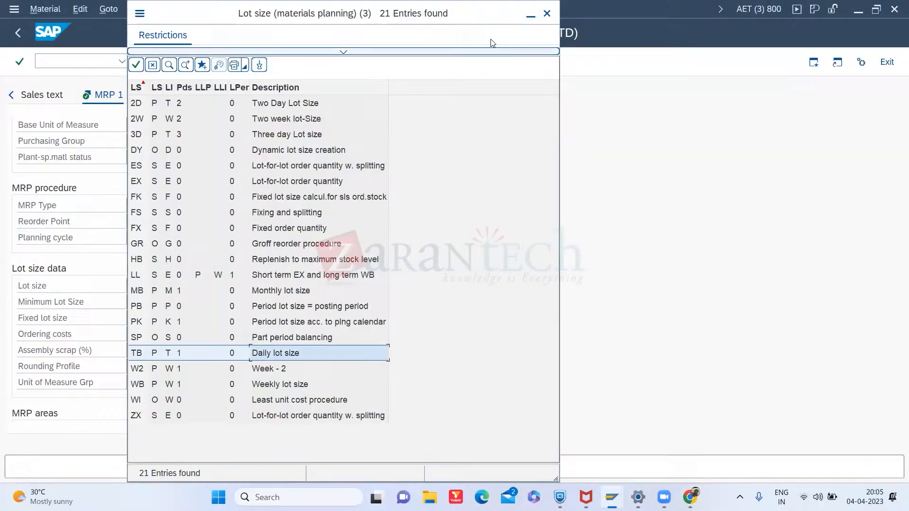
{"action": "key", "text": "Escape"}
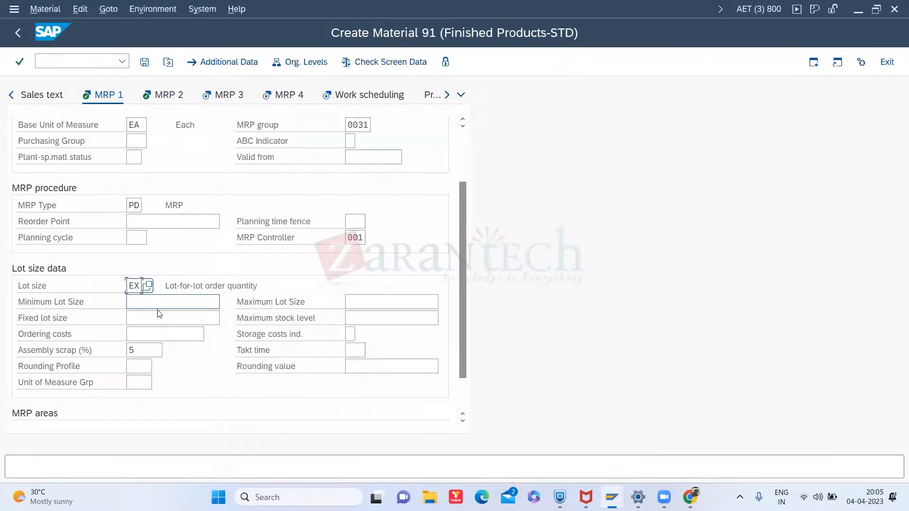
- Display the field help and technical information for the lot size field, then close both windows
{"action": "left_click", "coordinate": [150, 304]}
{"action": "left_click", "coordinate": [132, 287]}
{"action": "right_click", "coordinate": [134, 285]}
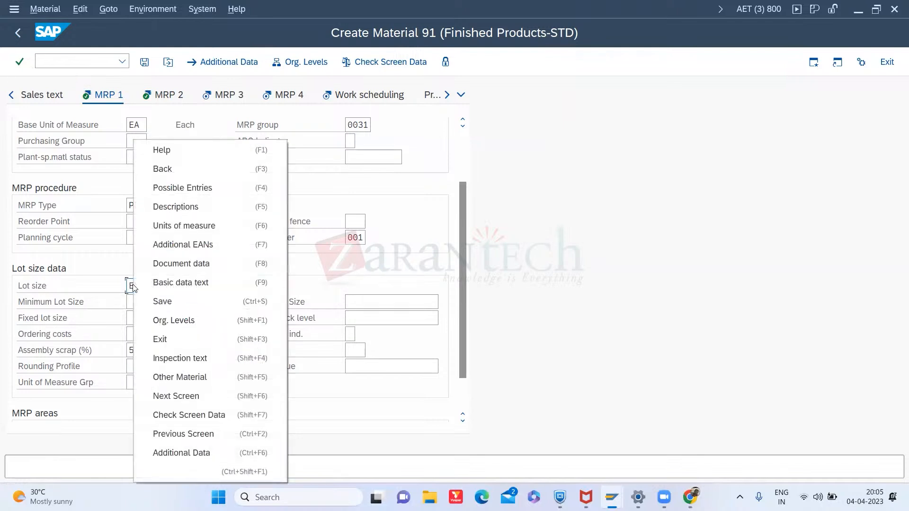
{"action": "left_click", "coordinate": [185, 151]}
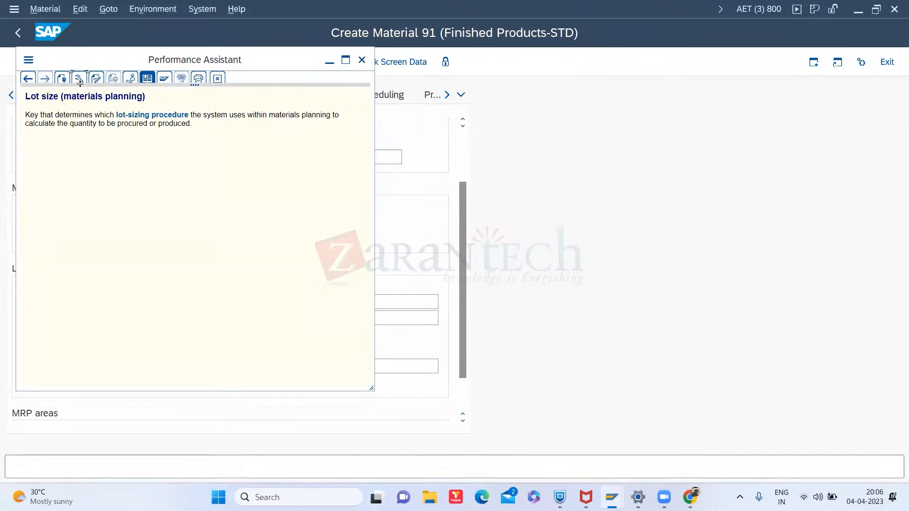
{"action": "left_click", "coordinate": [81, 84]}
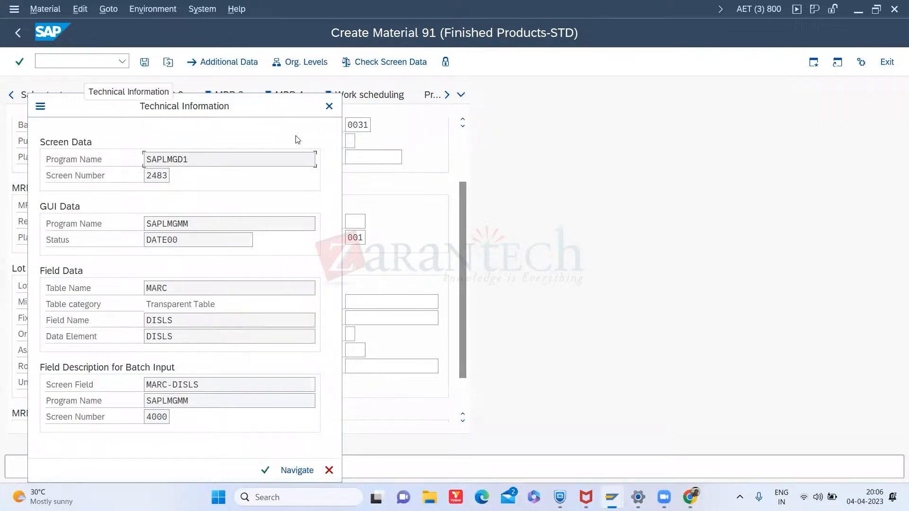
{"action": "left_click", "coordinate": [329, 106]}
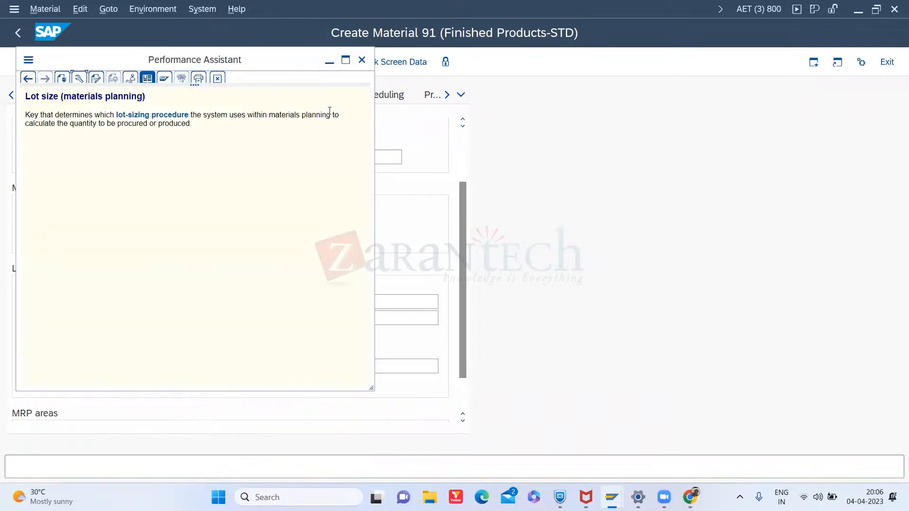
{"action": "left_click", "coordinate": [362, 60]}
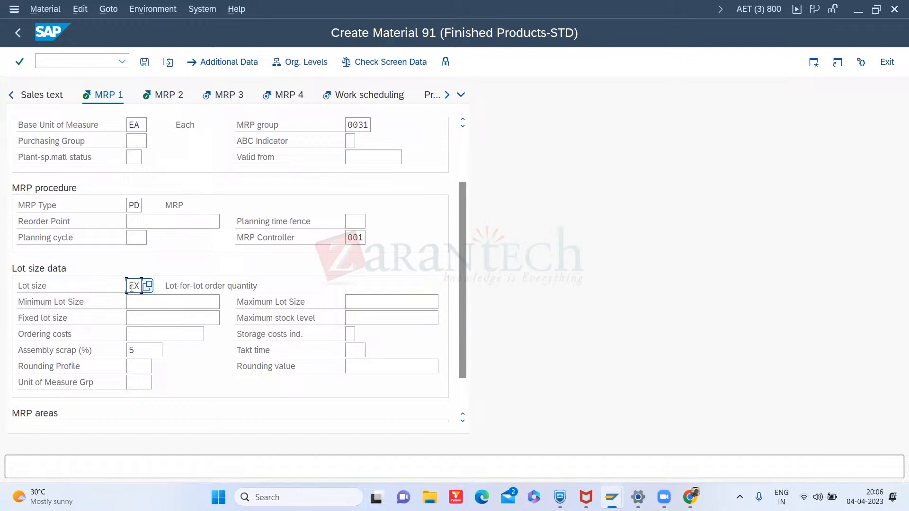
- Browse the lot size keys in the search help and compare them with the presentation's lot-sizing procedure slide
{"action": "left_click", "coordinate": [152, 287]}
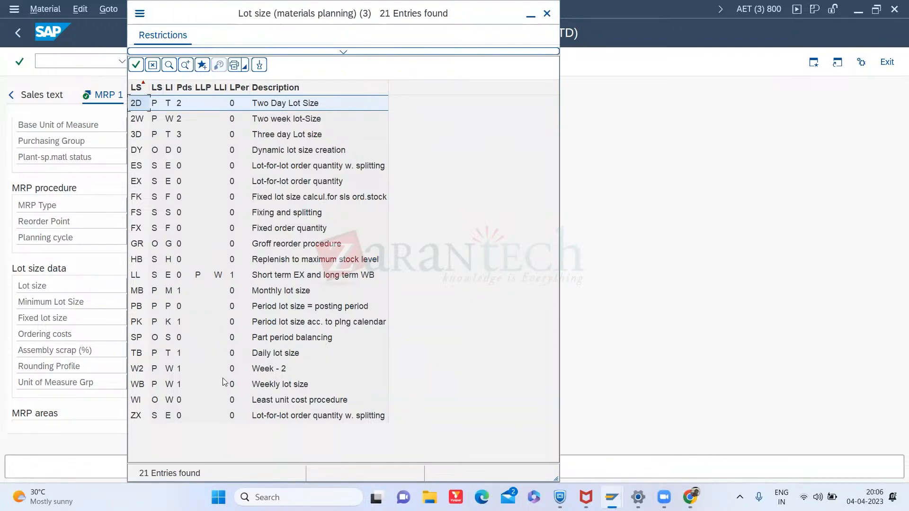
{"action": "left_click", "coordinate": [277, 386]}
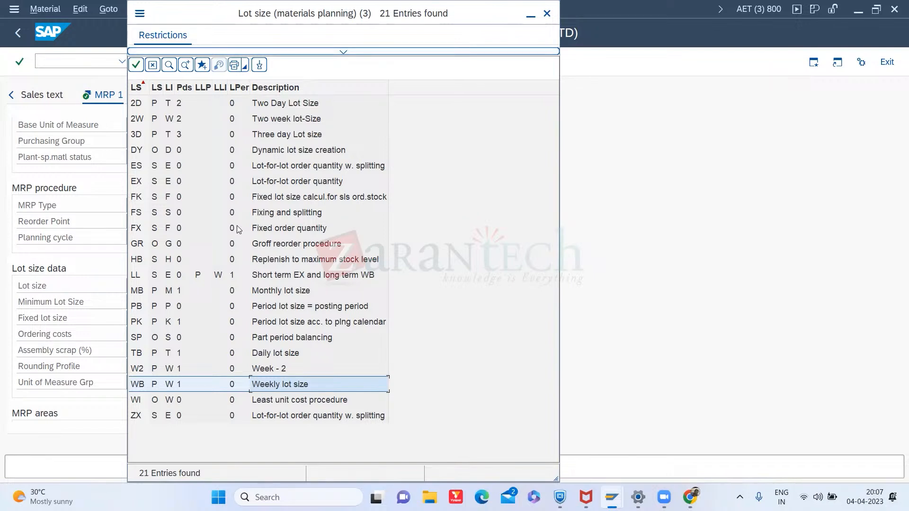
{"action": "left_click", "coordinate": [143, 184]}
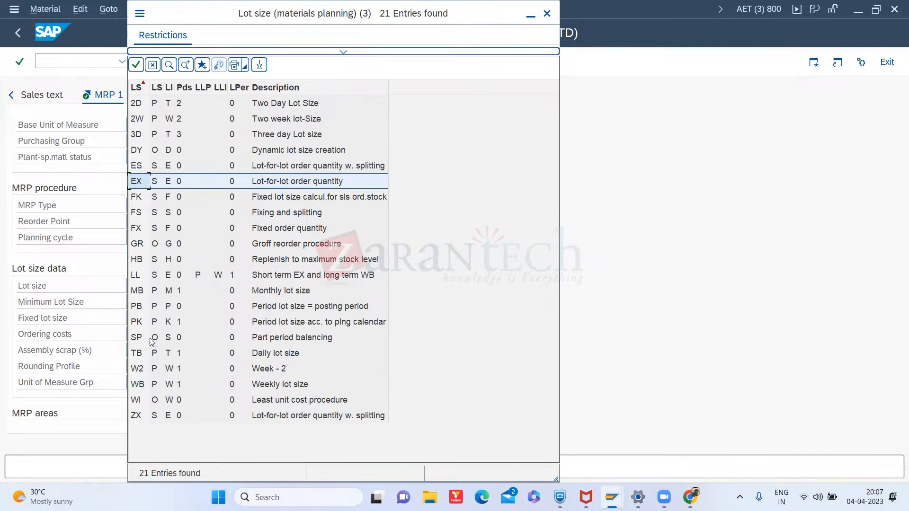
{"action": "left_click", "coordinate": [277, 354]}
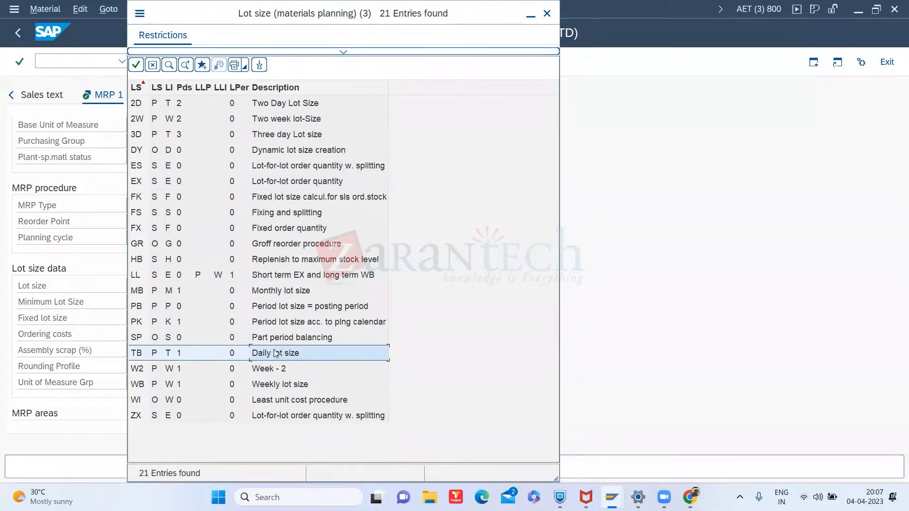
{"action": "left_click", "coordinate": [272, 388]}
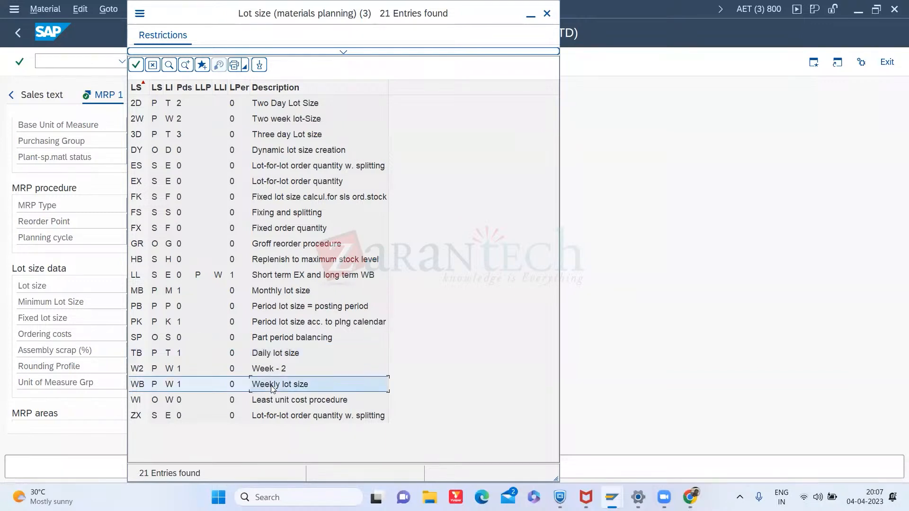
{"action": "left_click", "coordinate": [264, 357]}
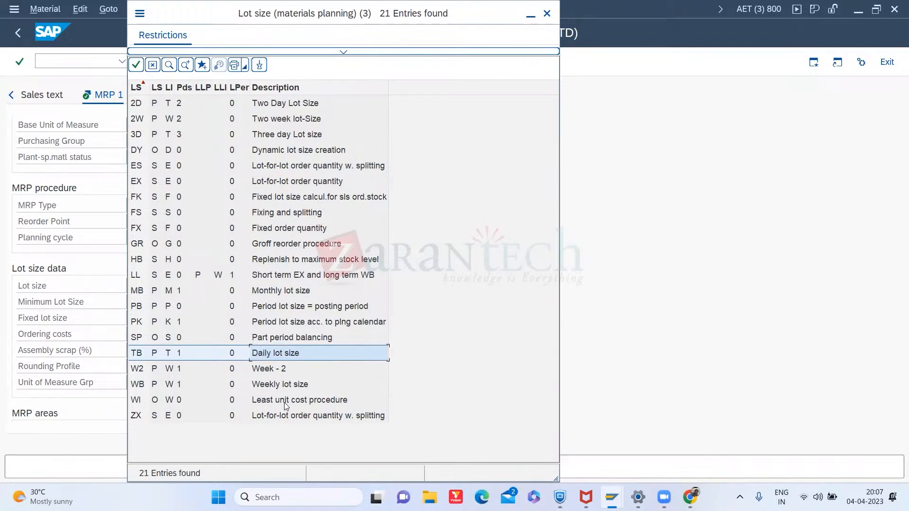
{"action": "left_click", "coordinate": [273, 389]}
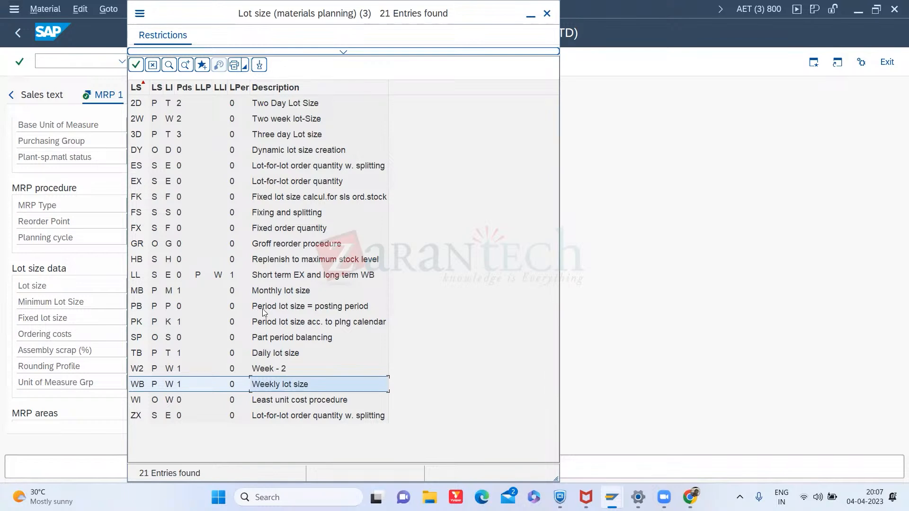
{"action": "left_click", "coordinate": [288, 293]}
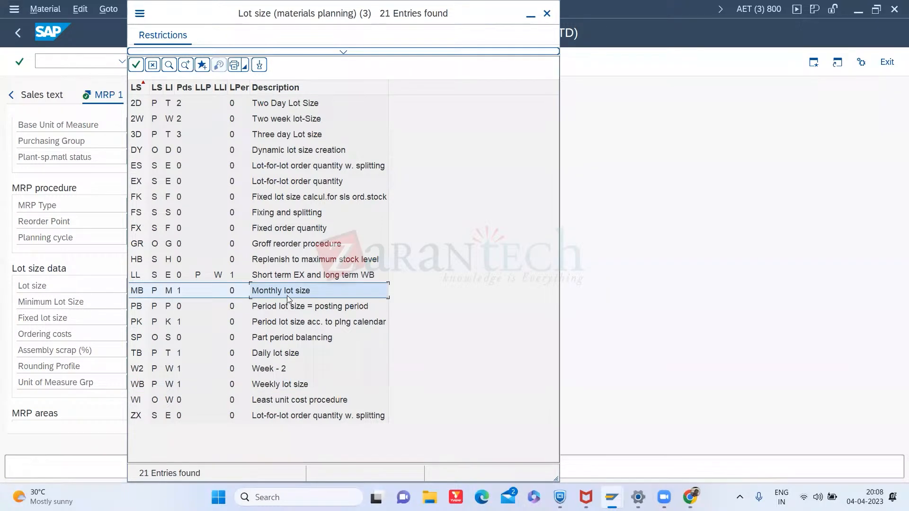
{"action": "left_click", "coordinate": [267, 231]}
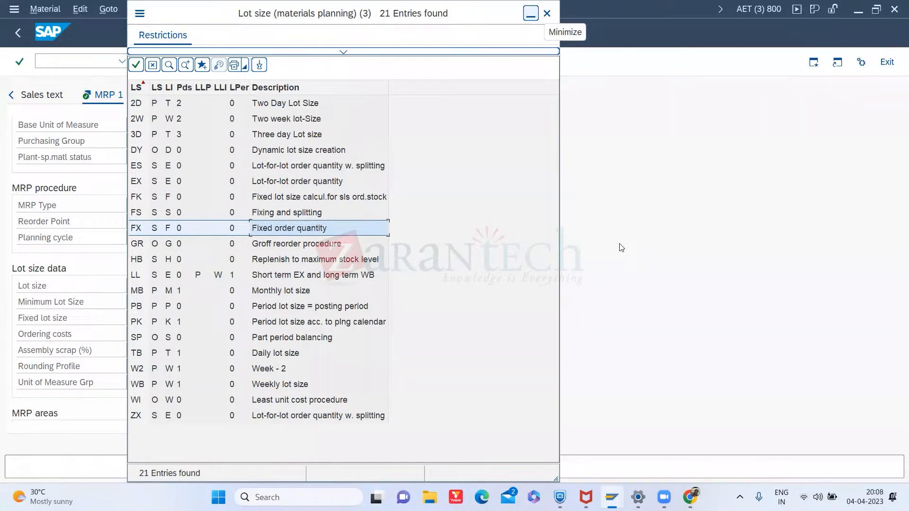
{"action": "left_click", "coordinate": [690, 498]}
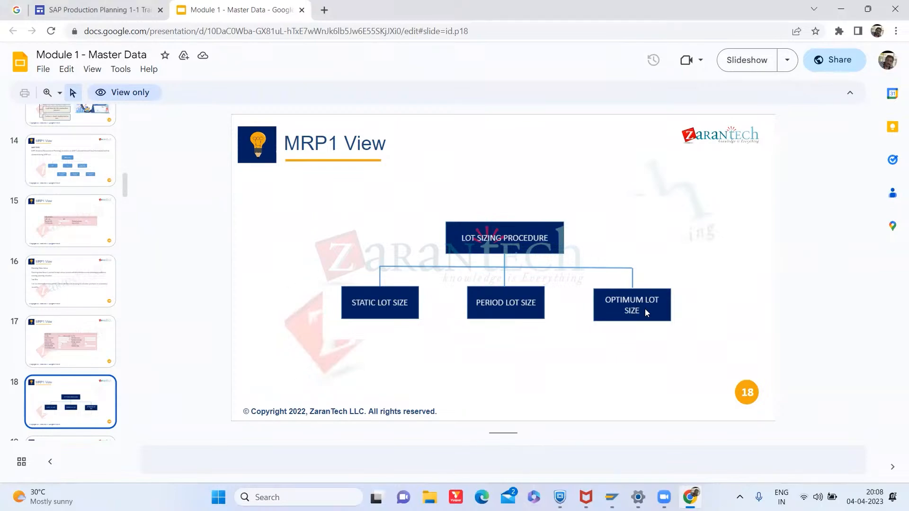
{"action": "key", "text": "alt+Tab"}
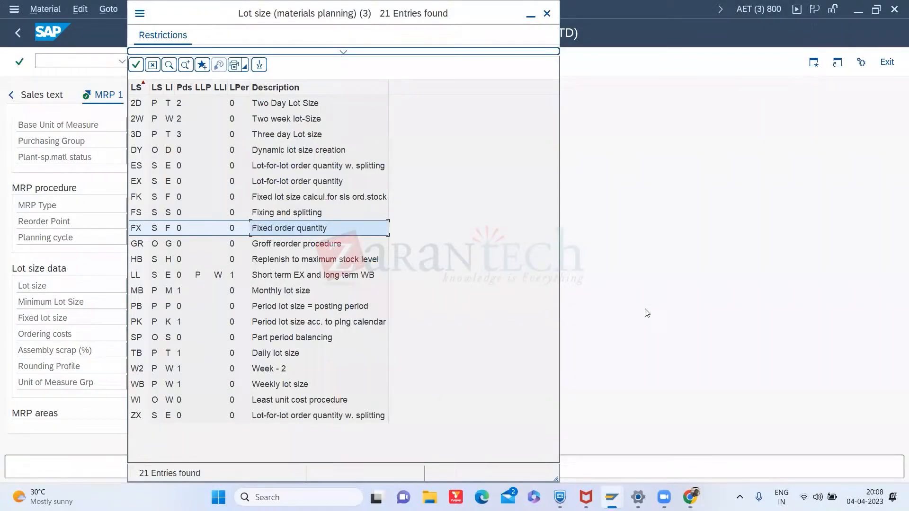
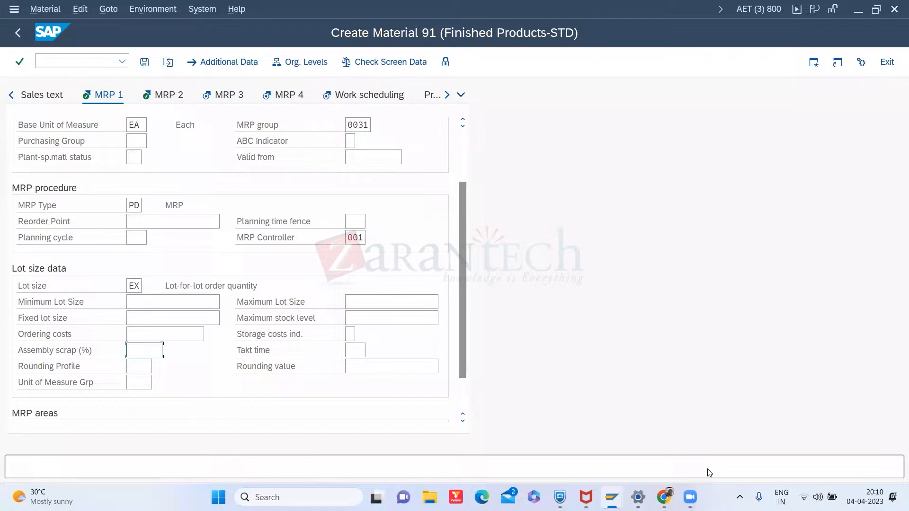
- Browse the MRP type keys in the search help and close it without changing the MRP type
{"action": "left_click", "coordinate": [135, 205]}
{"action": "left_click", "coordinate": [149, 205]}
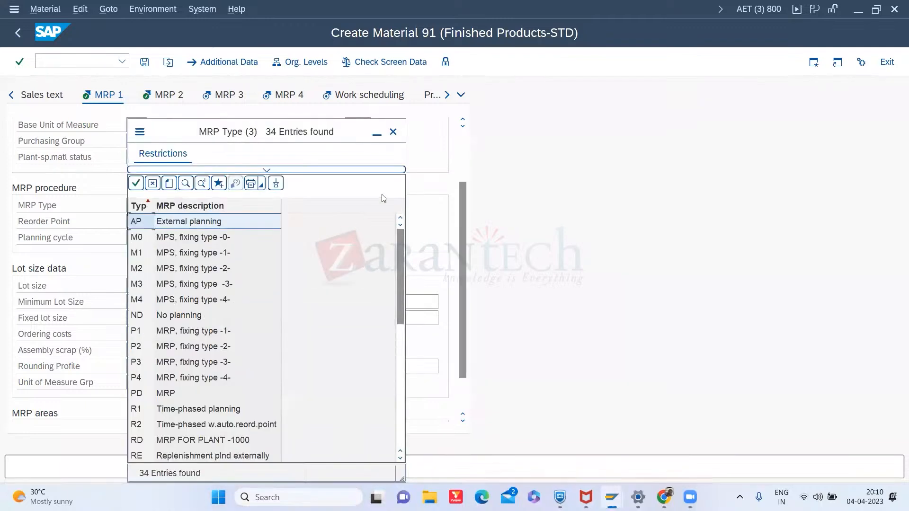
{"action": "left_click", "coordinate": [393, 131]}
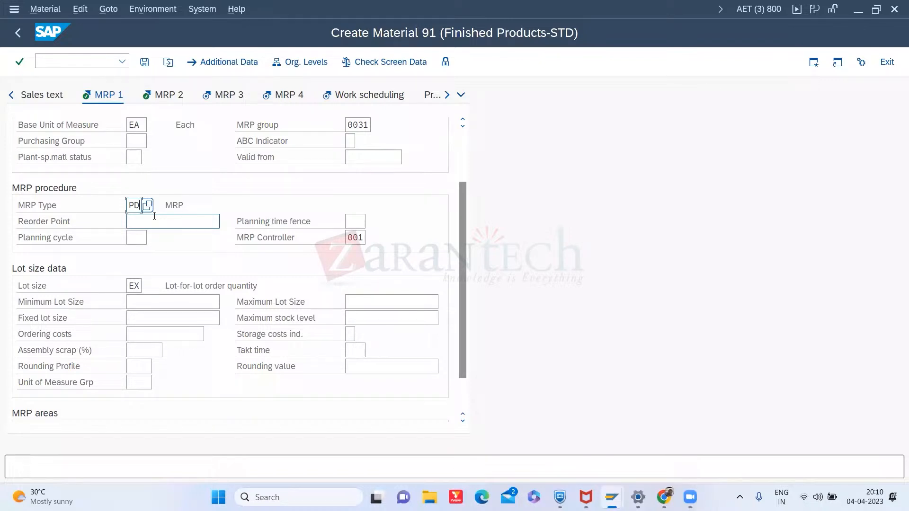
{"action": "left_click", "coordinate": [147, 207]}
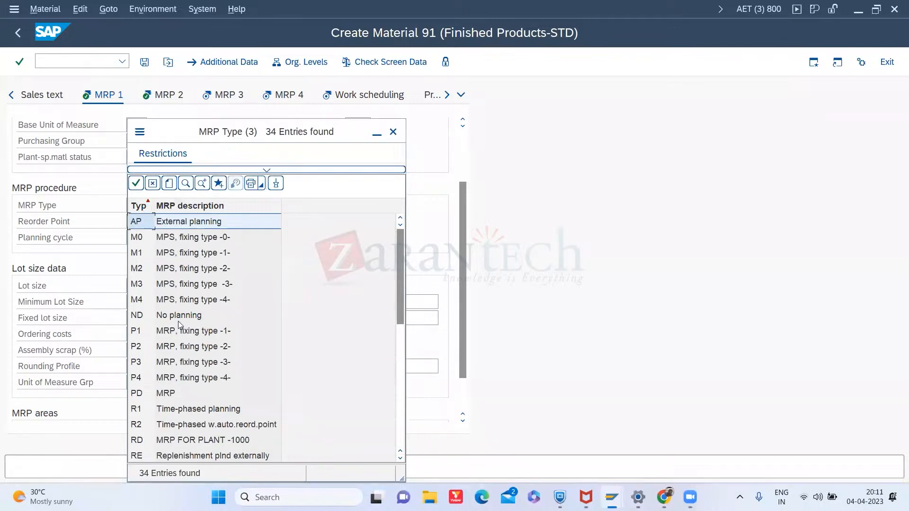
{"action": "left_click", "coordinate": [179, 317]}
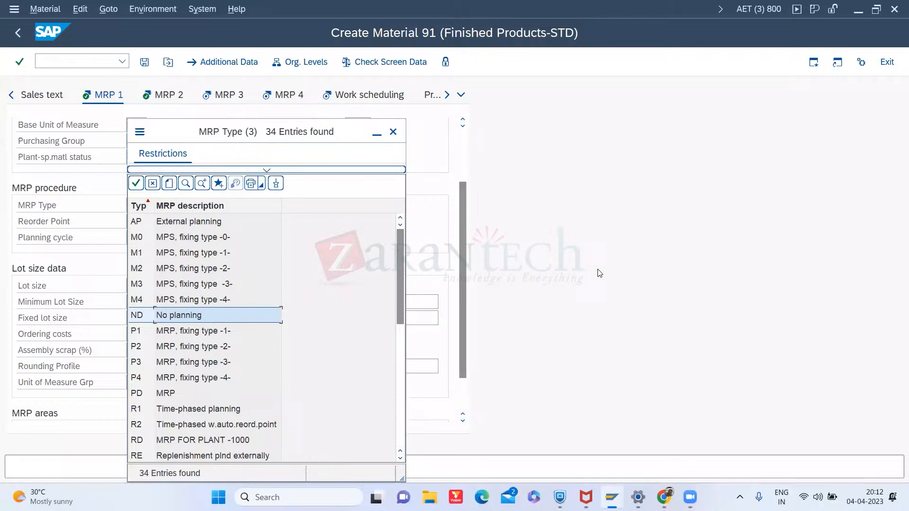
{"action": "left_click", "coordinate": [600, 274]}
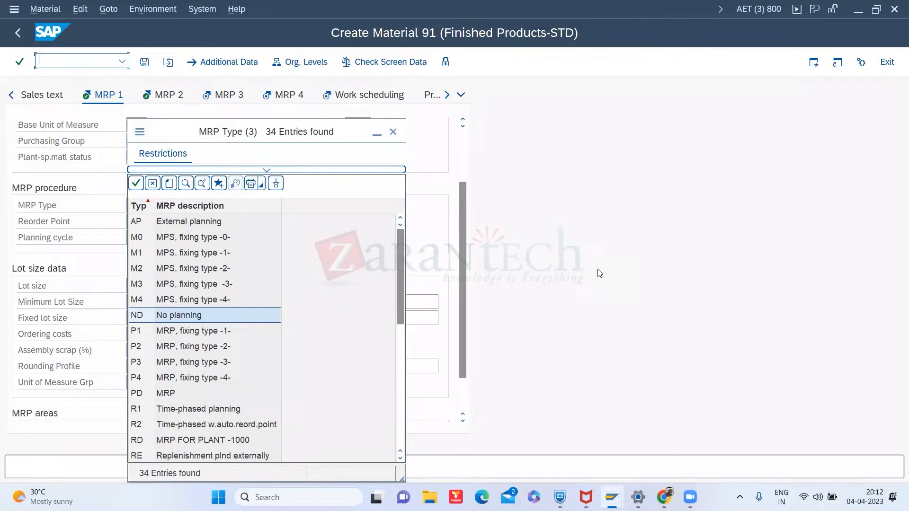
{"action": "left_click", "coordinate": [394, 132]}
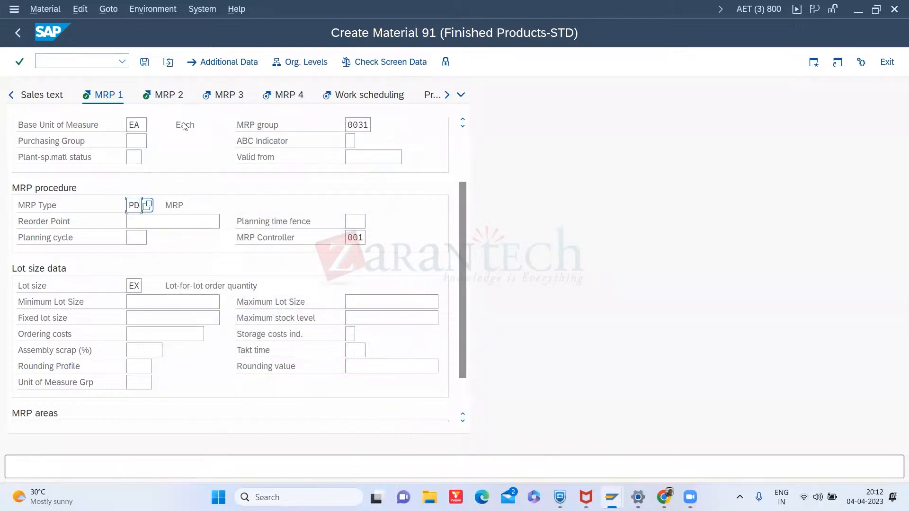
- Switch to the presentation to review the MRP2 view slides, then return to the material screen
{"action": "left_click", "coordinate": [175, 101]}
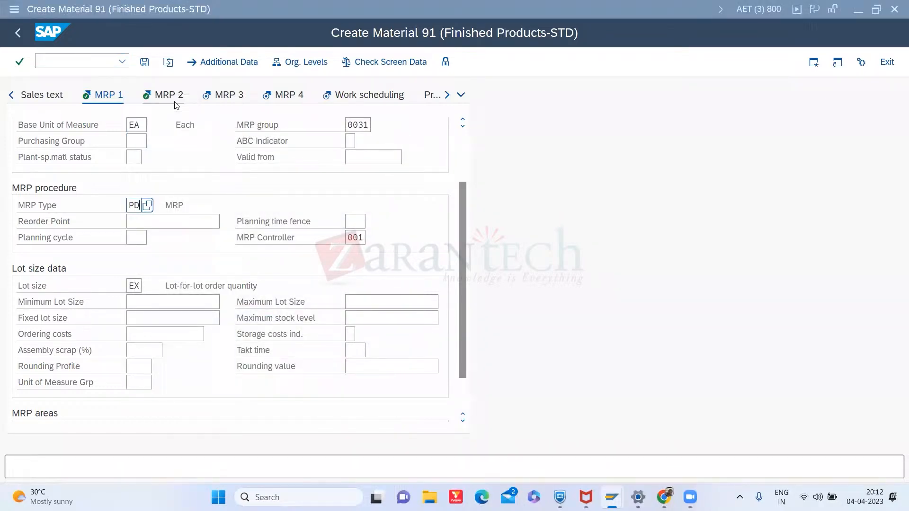
{"action": "key", "text": "alt+Tab"}
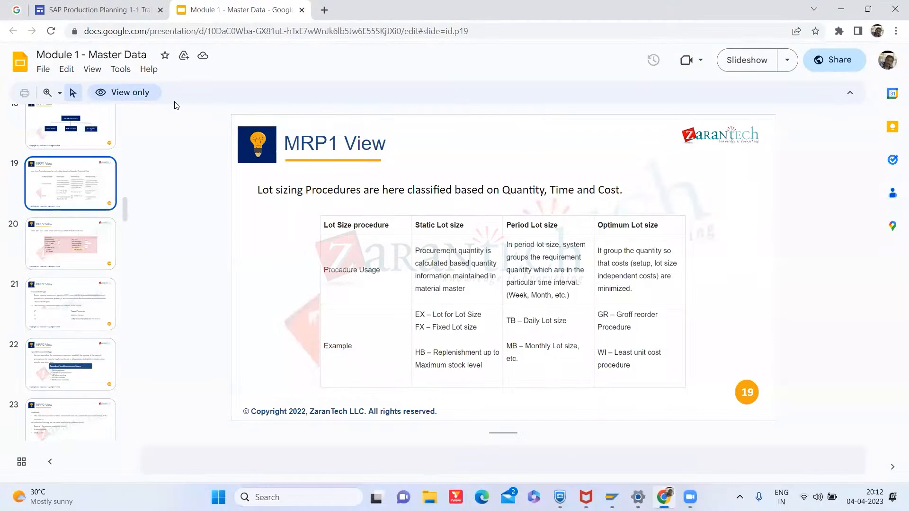
{"action": "left_click", "coordinate": [68, 367]}
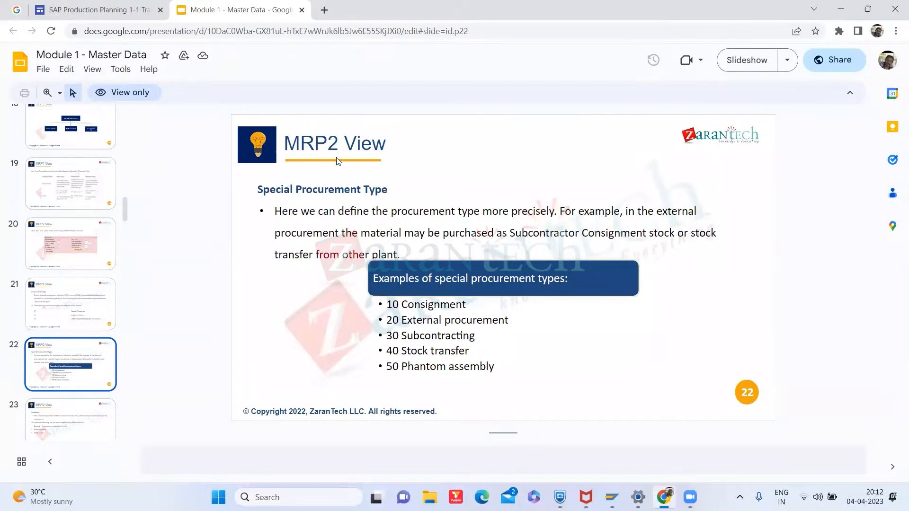
{"action": "key", "text": "alt+Tab"}
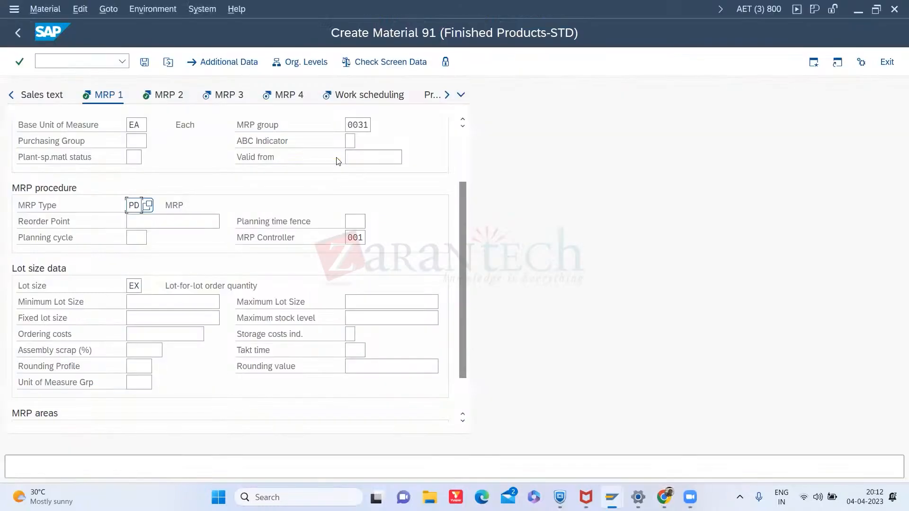
- Open the MRP 2 view and browse the procurement type keys in the search help, closing it without a change
{"action": "left_click", "coordinate": [164, 96]}
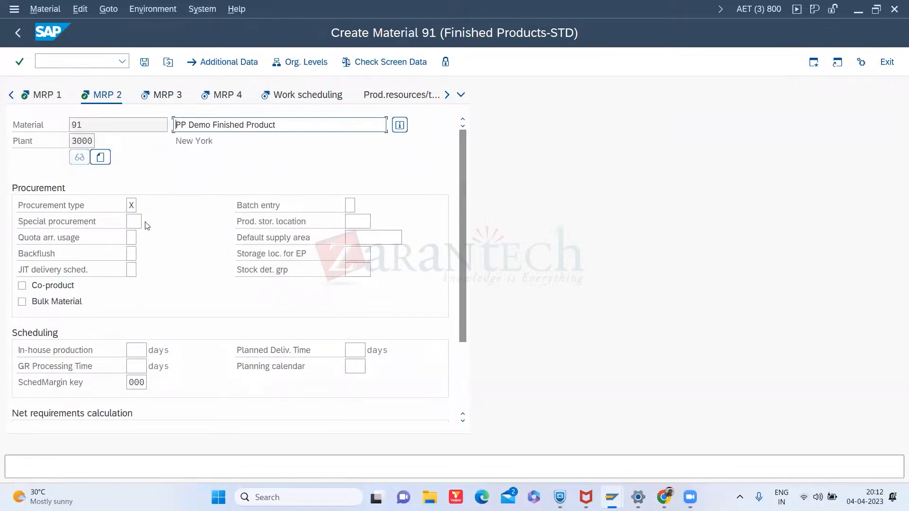
{"action": "left_click", "coordinate": [131, 204]}
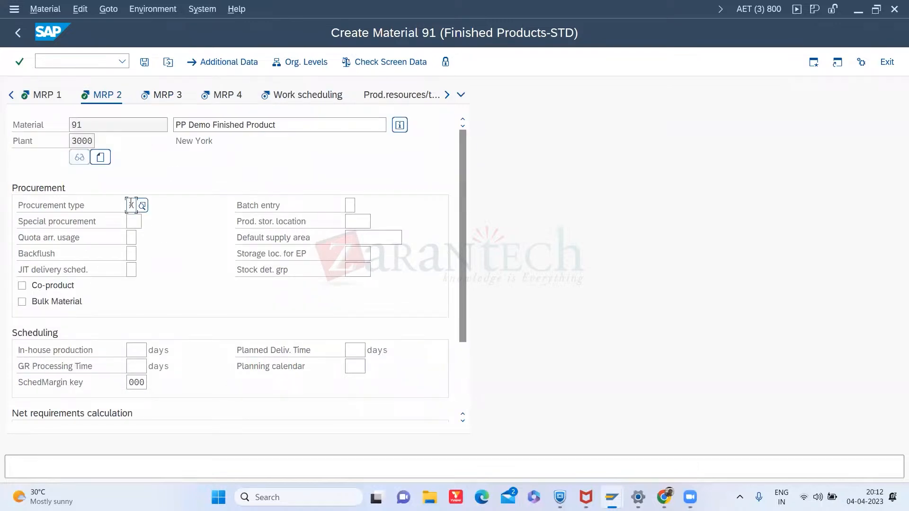
{"action": "left_click", "coordinate": [142, 206]}
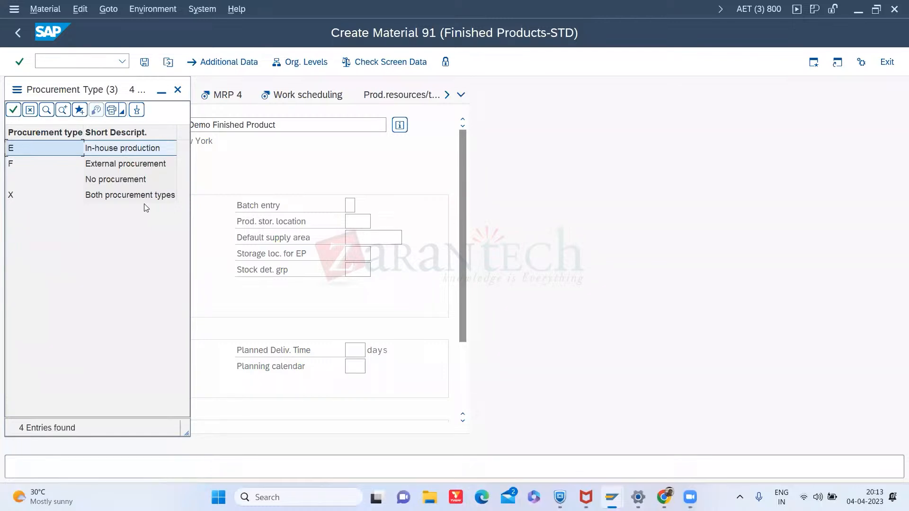
{"action": "left_click", "coordinate": [135, 196]}
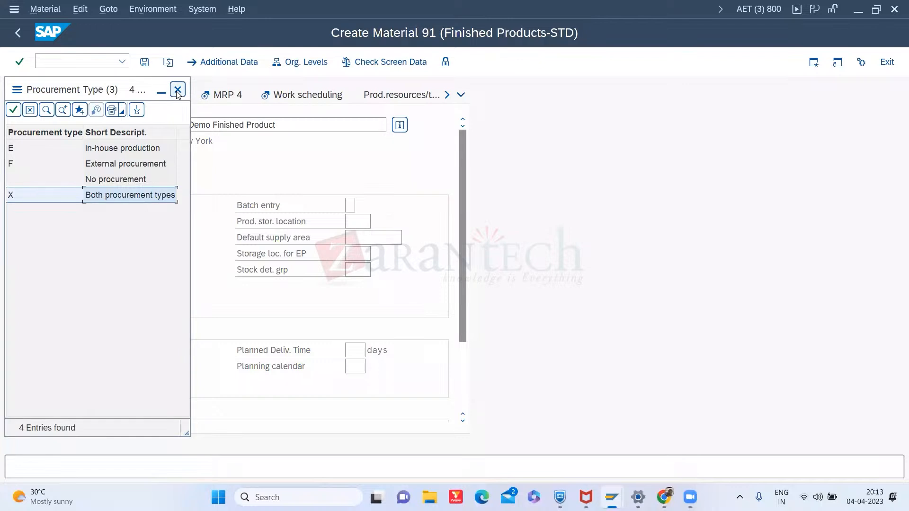
{"action": "left_click", "coordinate": [119, 150]}
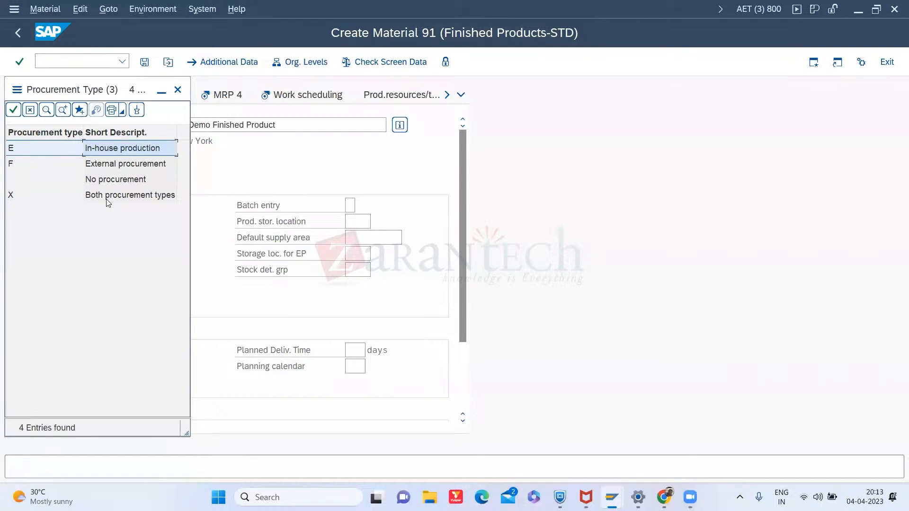
{"action": "left_click", "coordinate": [178, 90]}
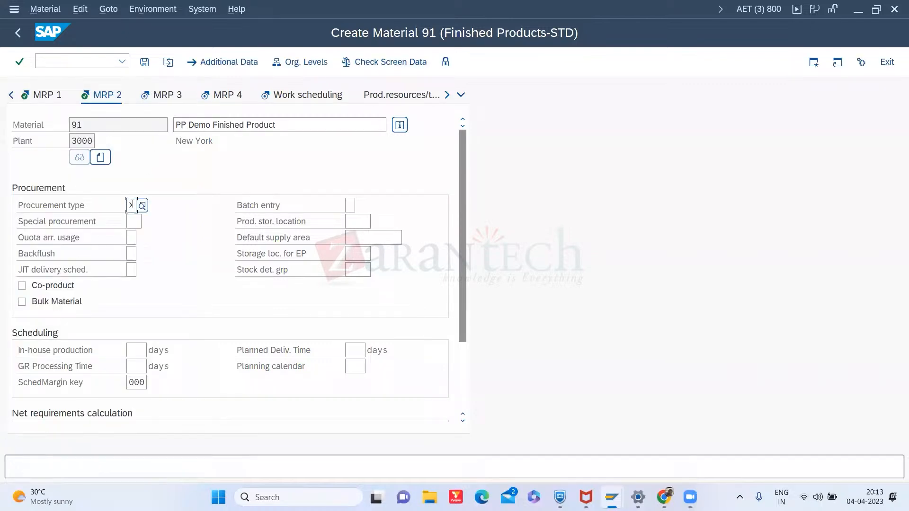
- Display the field help and technical information for the procurement type field, then close both windows
{"action": "right_click", "coordinate": [138, 205]}
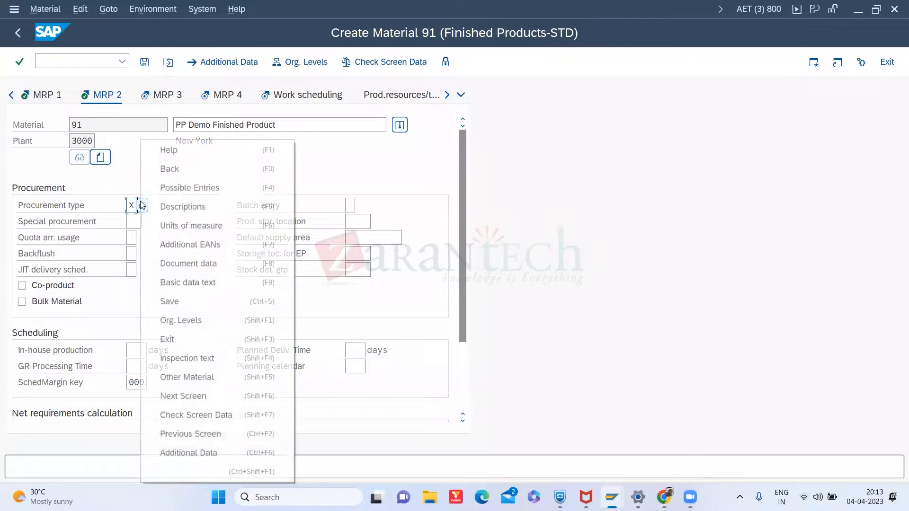
{"action": "left_click", "coordinate": [189, 148]}
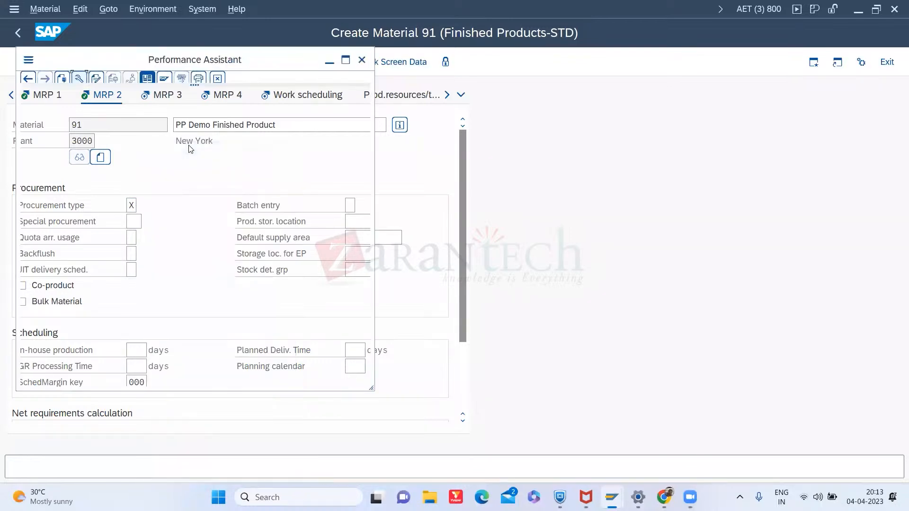
{"action": "left_click", "coordinate": [77, 78]}
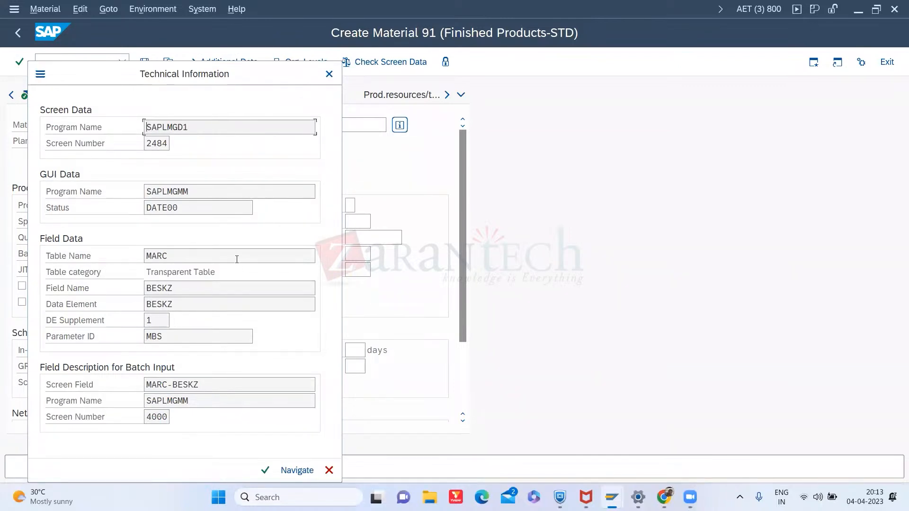
{"action": "left_click", "coordinate": [329, 75]}
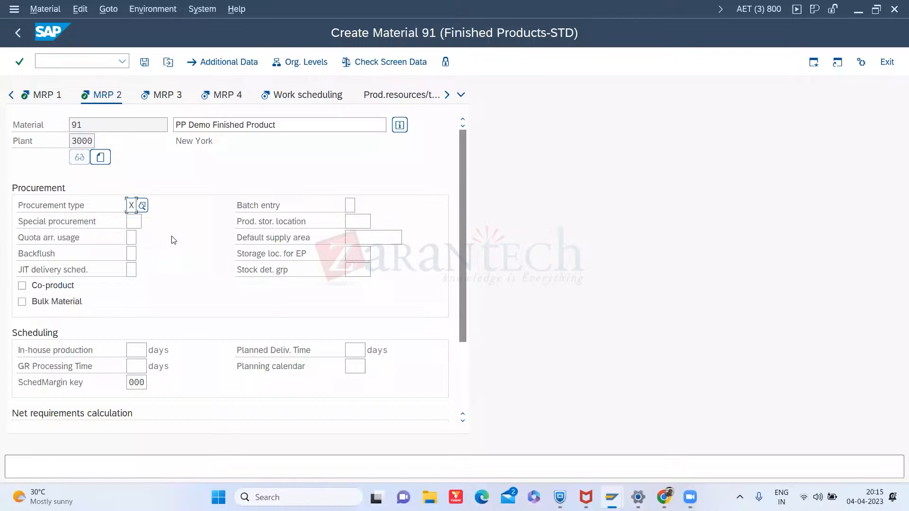
- Set the procurement type to F (External procurement) from the search help
{"action": "left_click", "coordinate": [142, 206]}
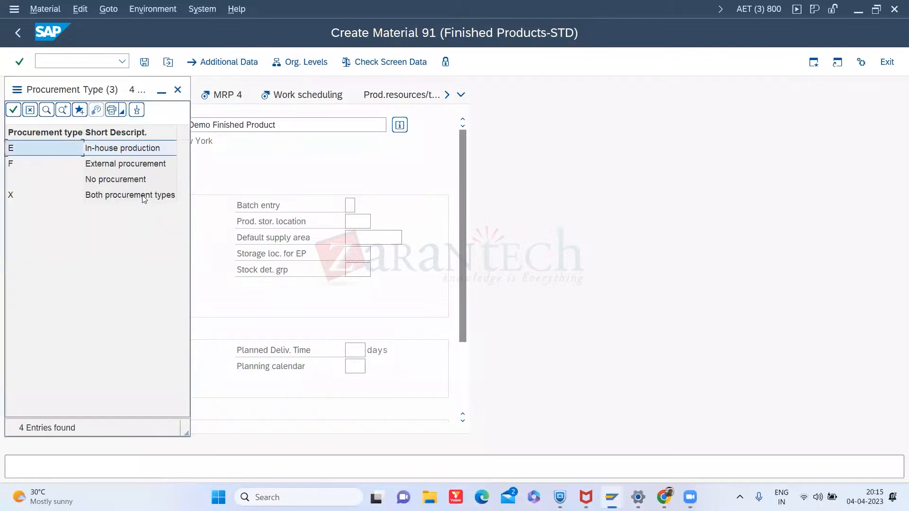
{"action": "double_click", "coordinate": [136, 167]}
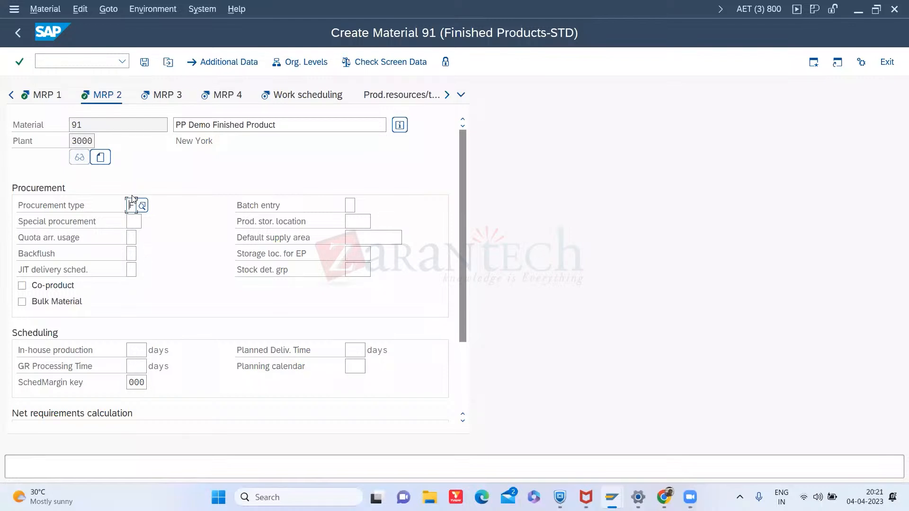
- Select the special procurement field and decline the detailed description of the connection error
{"action": "left_click", "coordinate": [131, 220]}
{"action": "left_click", "coordinate": [152, 223]}
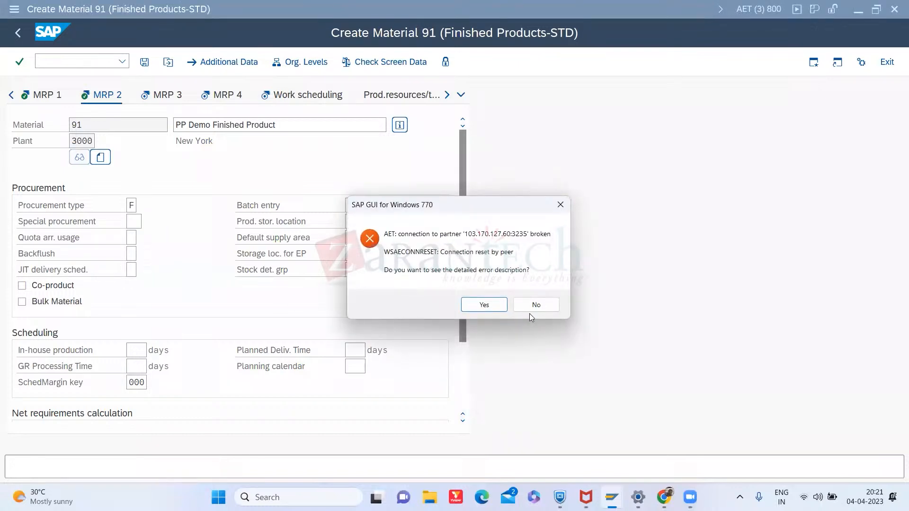
{"action": "left_click", "coordinate": [547, 310]}
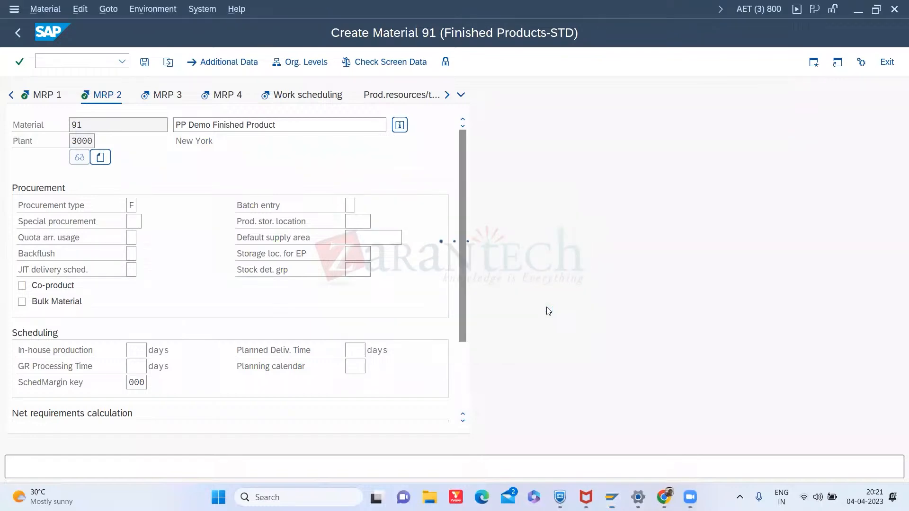
- Reopen SAP Logon and connect to the SAP ECC- ZARANPP system
{"action": "scroll", "coordinate": [547, 310], "scroll_direction": "up", "scroll_amount": 1}
{"action": "left_click", "coordinate": [612, 497]}
{"action": "left_click", "coordinate": [570, 455]}
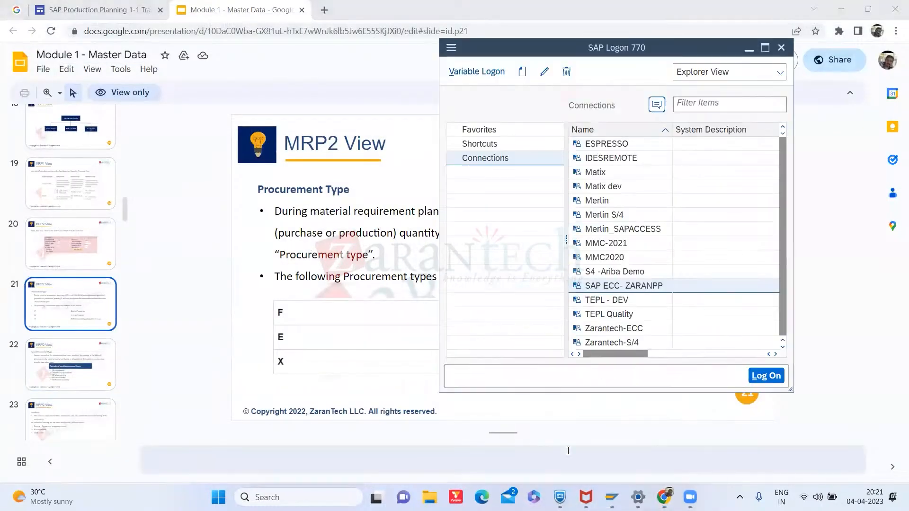
{"action": "double_click", "coordinate": [620, 286]}
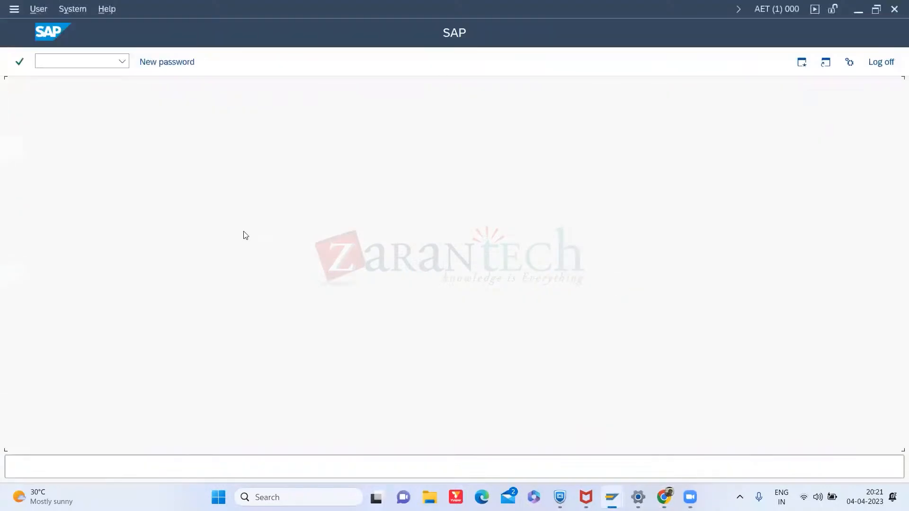
- Log on with the user ID and account password, continuing this logon and ending other sessions
{"action": "left_click", "coordinate": [127, 125]}
{"action": "left_click", "coordinate": [127, 142]}
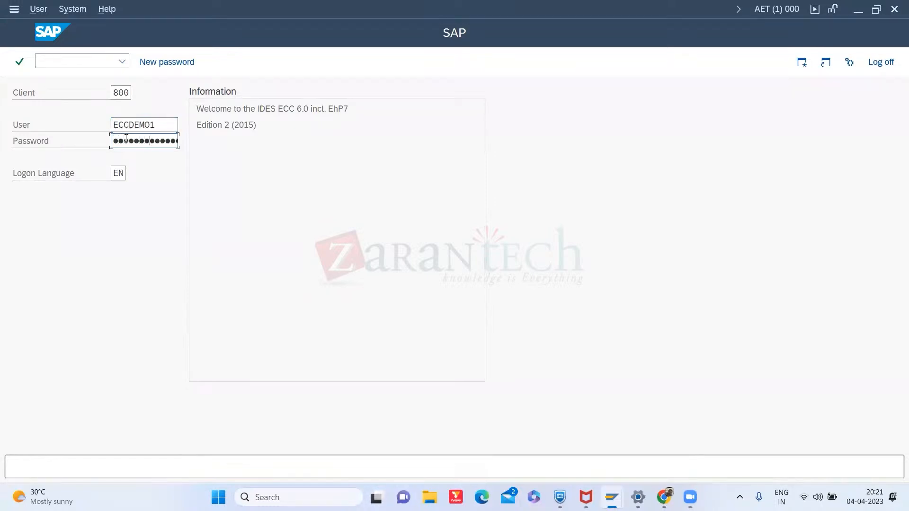
{"action": "key", "text": "Return"}
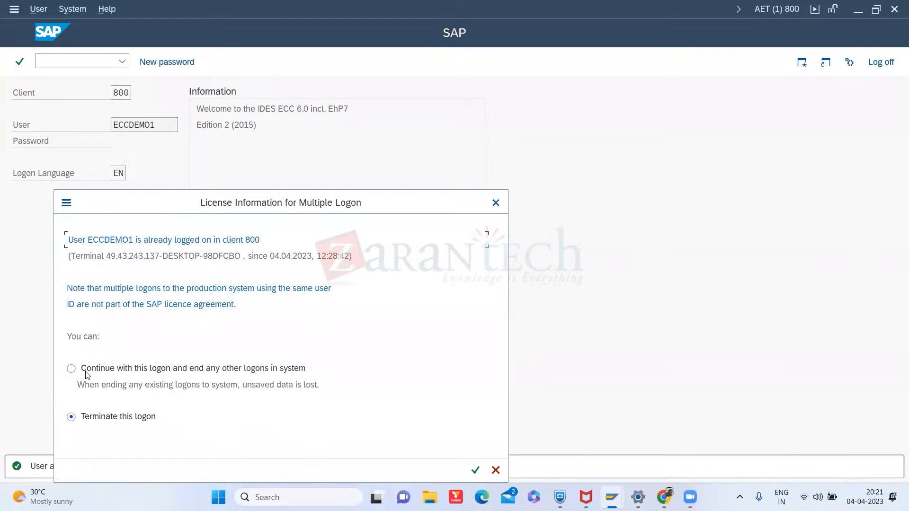
{"action": "left_click", "coordinate": [86, 369]}
{"action": "key", "text": "Return"}
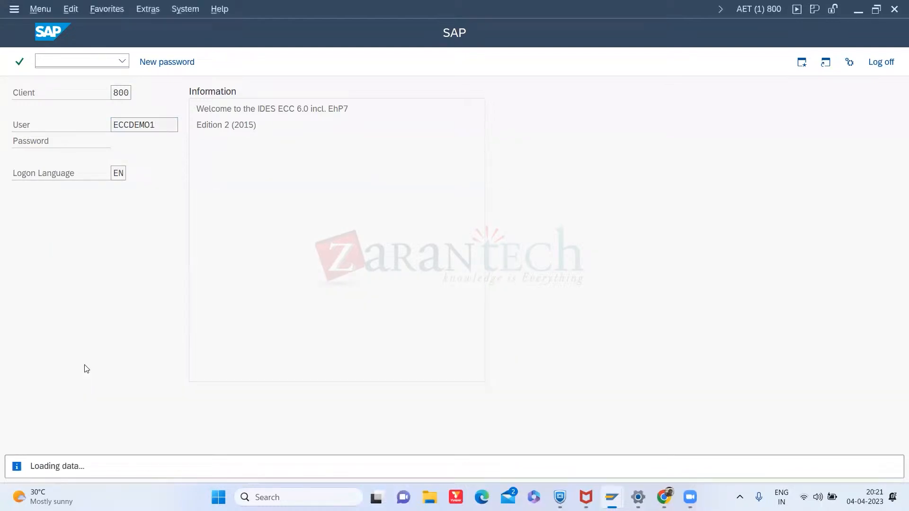
- Start transaction MM01 to create a material
{"action": "type", "text": "/nm01"}
{"action": "key", "text": "Return"}
{"action": "type", "text": "/nmm01"}
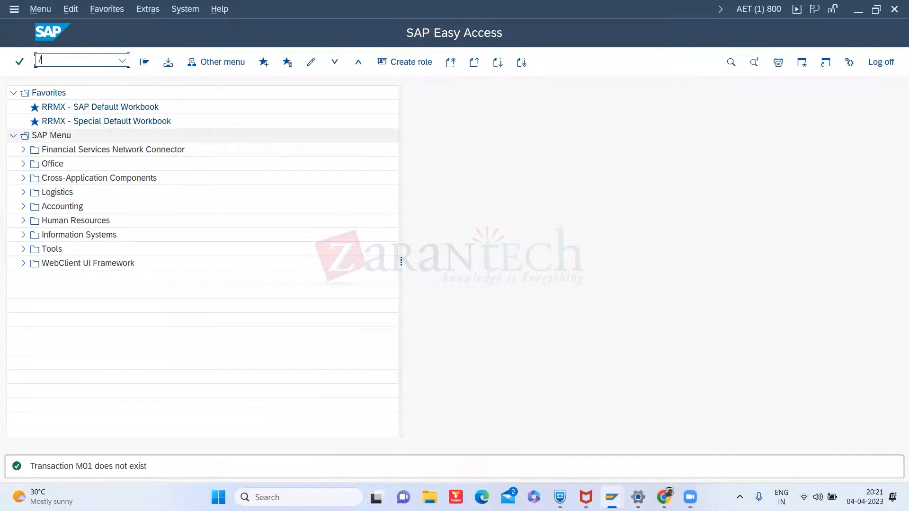
{"action": "key", "text": "Return"}
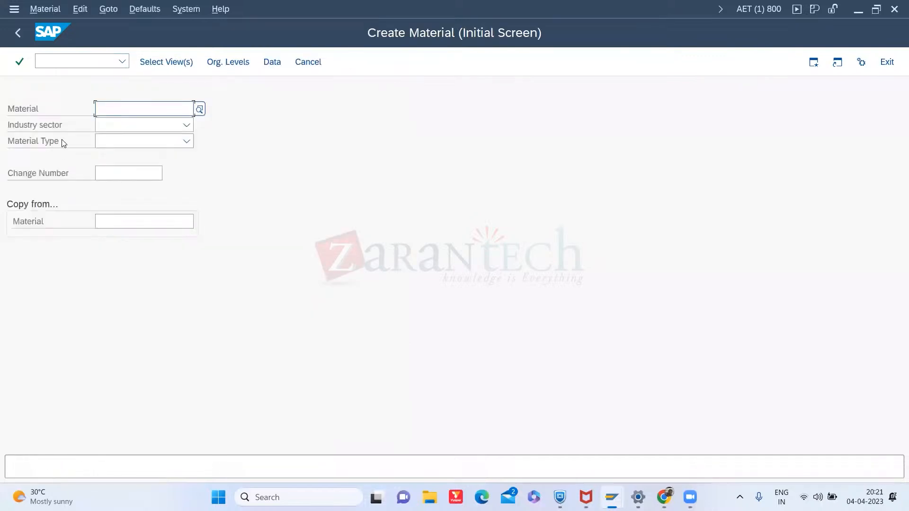
- Set the industry sector to Mechanical Engineering
{"action": "left_click", "coordinate": [149, 125]}
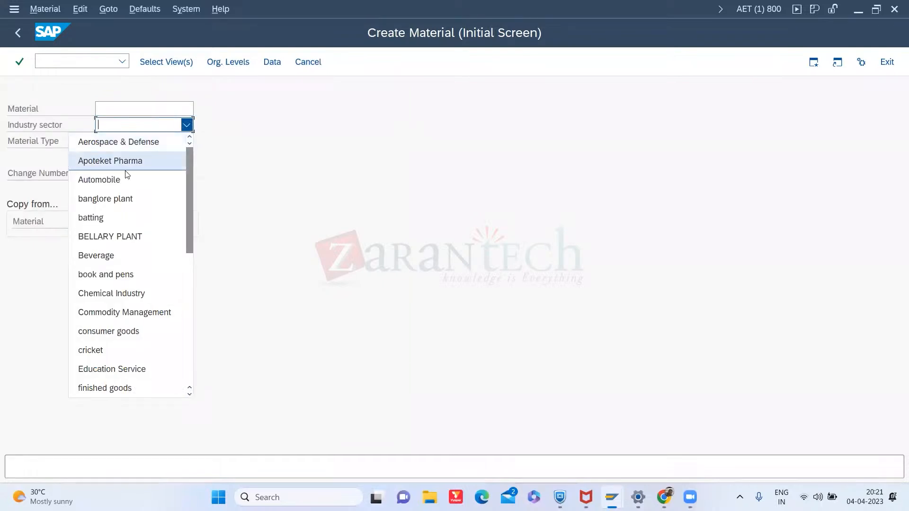
{"action": "scroll", "coordinate": [139, 282], "scroll_direction": "down", "scroll_amount": 2}
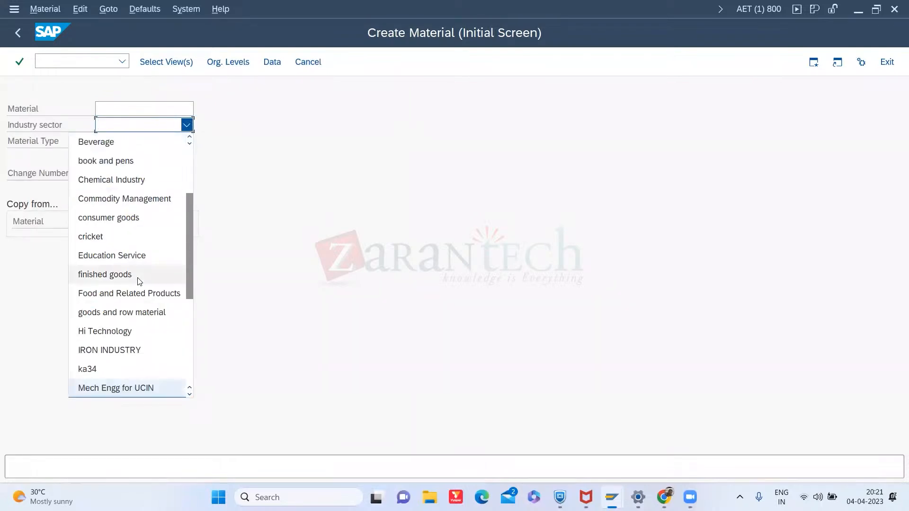
{"action": "left_click", "coordinate": [190, 395]}
{"action": "left_click", "coordinate": [191, 395]}
{"action": "left_click", "coordinate": [191, 395]}
{"action": "left_click", "coordinate": [191, 395]}
{"action": "left_click", "coordinate": [171, 350]}
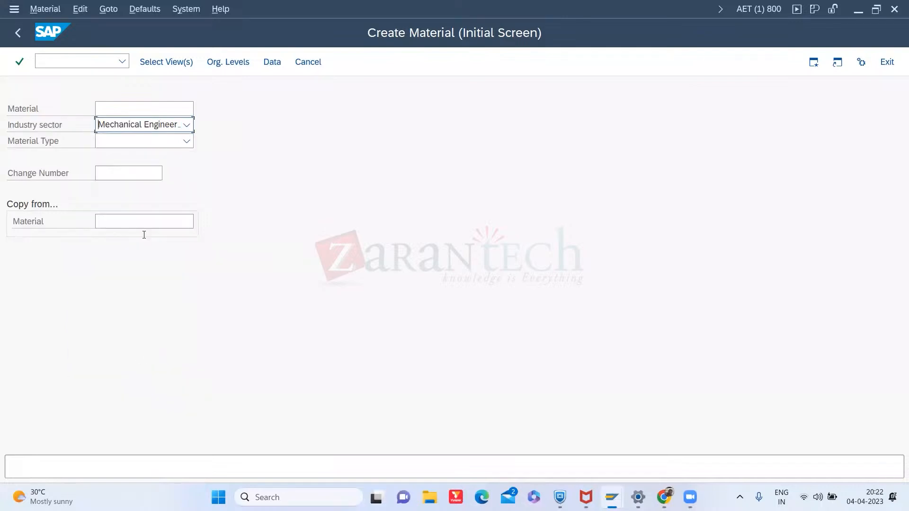
- Set the material type to Finished Products-STD and continue to view selection
{"action": "left_click", "coordinate": [128, 141]}
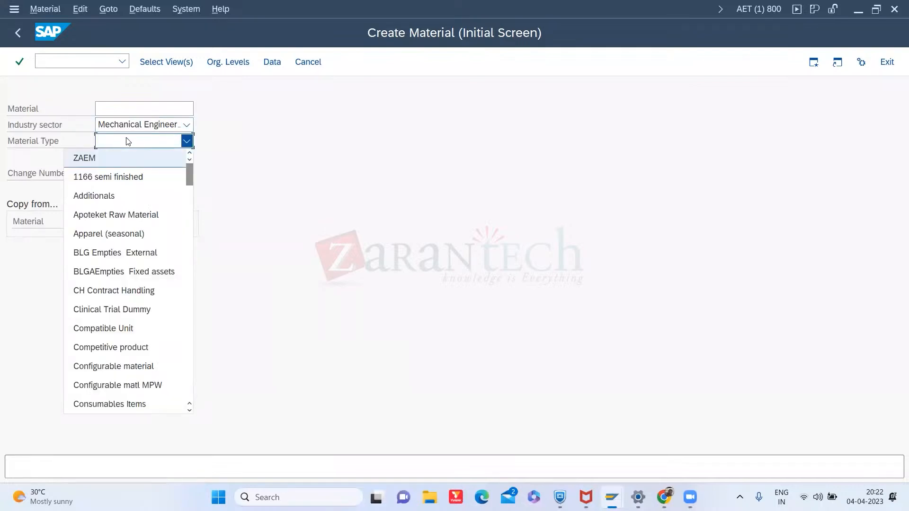
{"action": "key", "text": "f"}
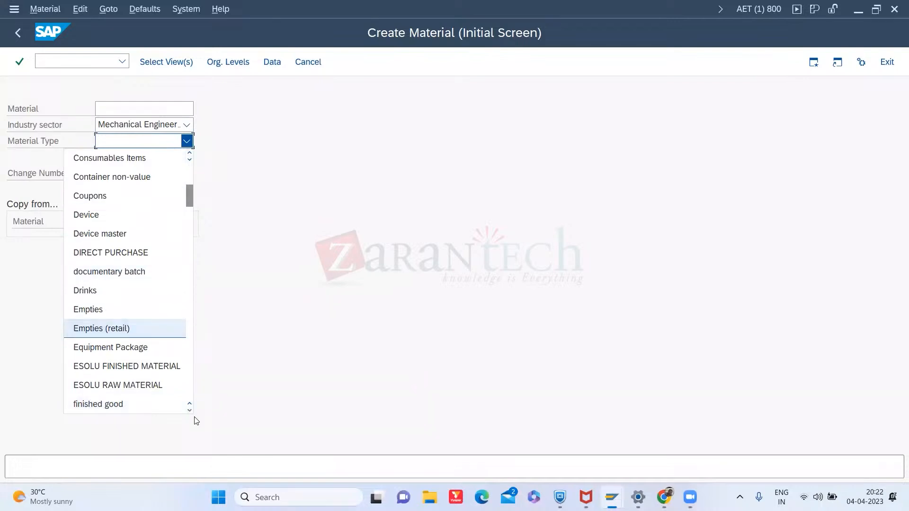
{"action": "left_click", "coordinate": [190, 410]}
{"action": "left_click", "coordinate": [189, 411]}
{"action": "left_click", "coordinate": [189, 411]}
{"action": "left_click", "coordinate": [189, 411]}
{"action": "left_click", "coordinate": [190, 411]}
{"action": "left_click", "coordinate": [189, 411]}
{"action": "left_click", "coordinate": [190, 411]}
{"action": "left_click", "coordinate": [189, 411]}
{"action": "left_click", "coordinate": [189, 411]}
{"action": "left_click", "coordinate": [190, 411]}
{"action": "left_click", "coordinate": [189, 411]}
{"action": "left_click", "coordinate": [189, 411]}
{"action": "left_click", "coordinate": [190, 411]}
{"action": "left_click", "coordinate": [190, 411]}
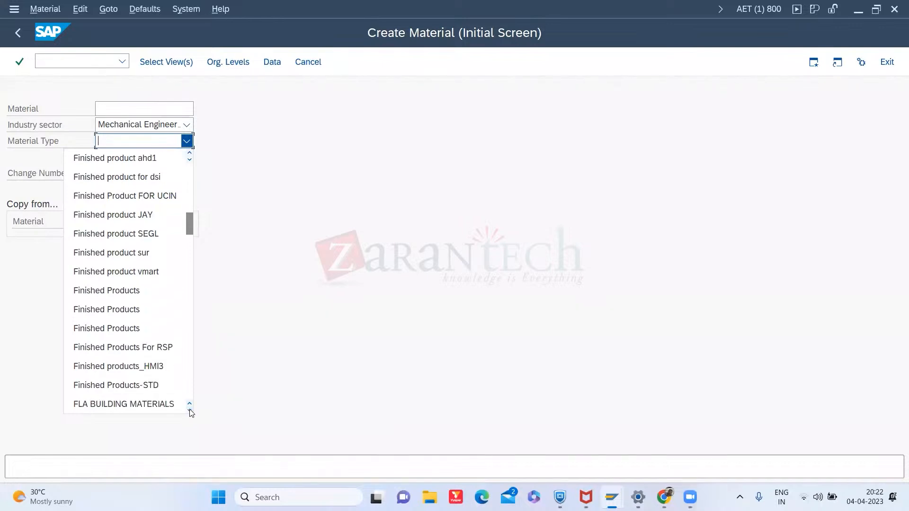
{"action": "left_click", "coordinate": [163, 390]}
{"action": "key", "text": "Return"}
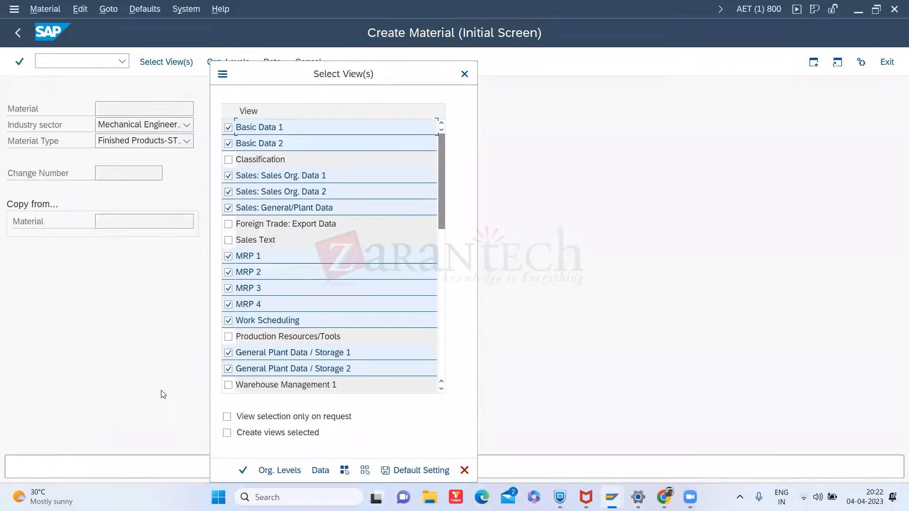
- Deselect the Sales: Sales Org. Data 1, Sales Org. Data 2 and Sales: General/Plant Data views and confirm the view selection
{"action": "left_click", "coordinate": [228, 176]}
{"action": "left_click", "coordinate": [228, 192]}
{"action": "left_click", "coordinate": [228, 208]}
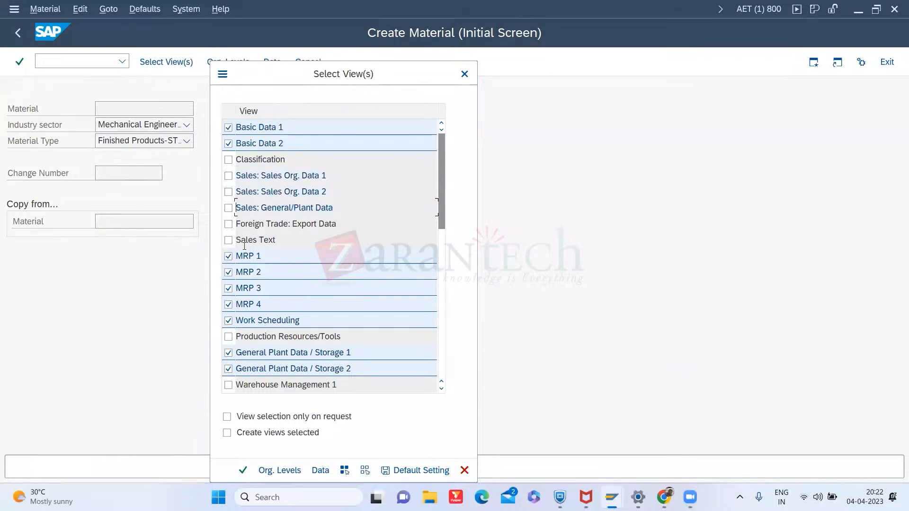
{"action": "key", "text": "Return"}
- Set the organizational levels to plant 3000 and storage location 0099 and confirm
{"action": "key", "text": "Delete"}
{"action": "key", "text": "Delete"}
{"action": "key", "text": "Delete"}
{"action": "key", "text": "Delete"}
{"action": "type", "text": "3000"}
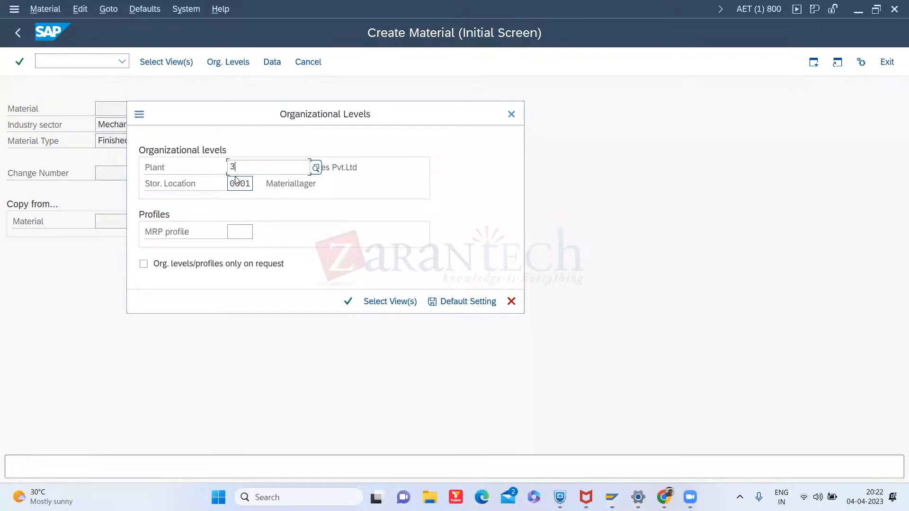
{"action": "key", "text": "Tab"}
{"action": "key", "text": "Delete"}
{"action": "key", "text": "Delete"}
{"action": "key", "text": "Delete"}
{"action": "key", "text": "Delete"}
{"action": "type", "text": "0099"}
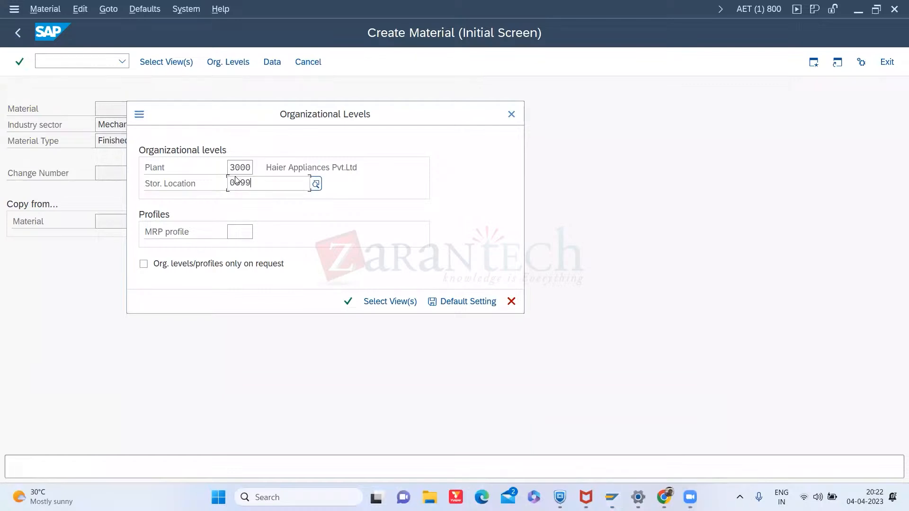
{"action": "key", "text": "Return"}
- Set the base unit of measure to EA and the material group to 00120
{"action": "left_click", "coordinate": [133, 191]}
{"action": "type", "text": "EA"}
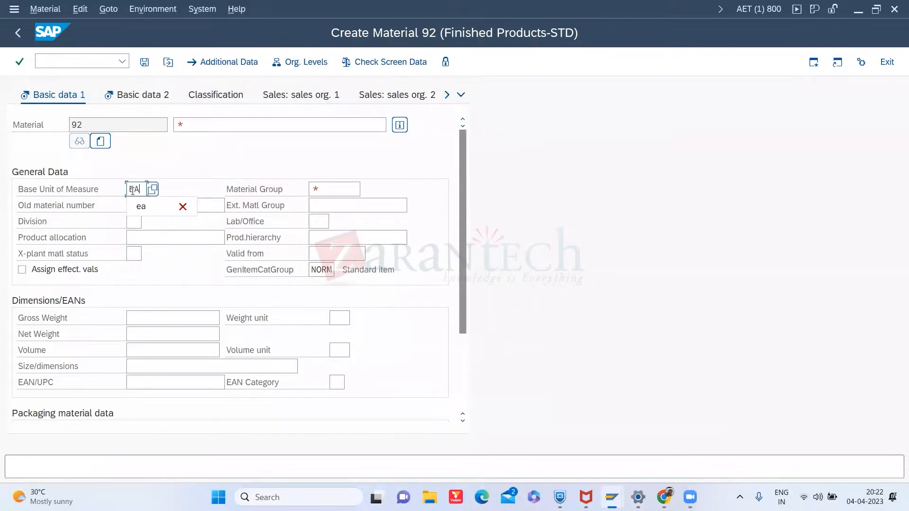
{"action": "left_click", "coordinate": [323, 190]}
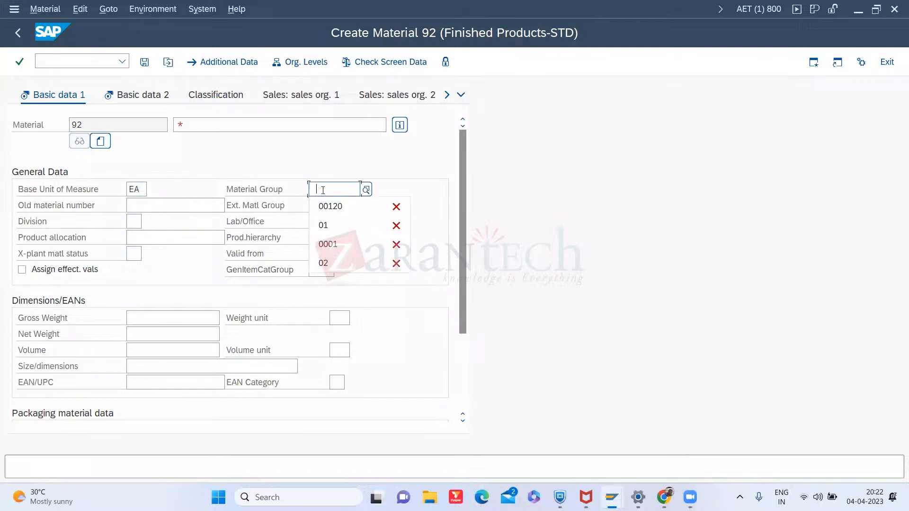
{"action": "left_click", "coordinate": [334, 206]}
- Enter the material description PP Demo Finished Product and continue to the MRP 1 view
{"action": "left_click", "coordinate": [221, 119]}
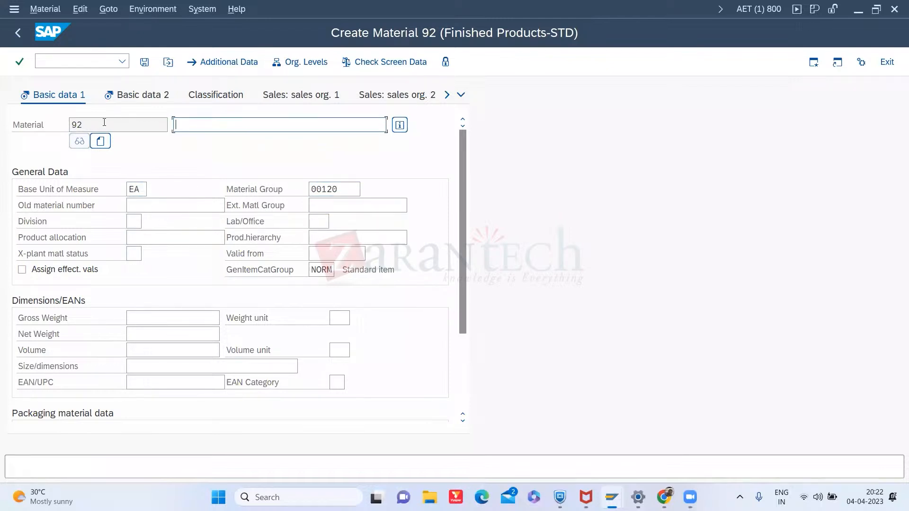
{"action": "left_click", "coordinate": [223, 141]}
{"action": "key", "text": "Return"}
{"action": "key", "text": "Return"}
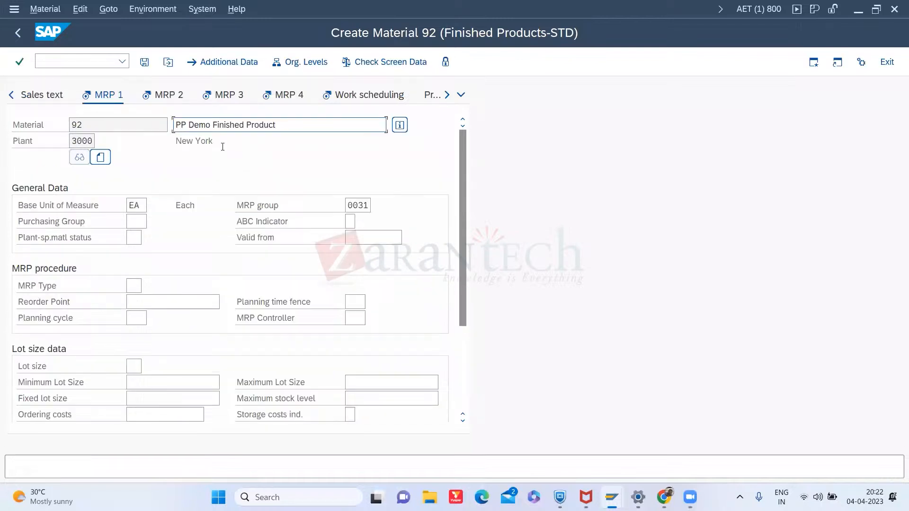
- Fill in MRP 1 with MRP type PD, lot size EX and MRP controller 001, then continue
{"action": "left_click", "coordinate": [132, 286]}
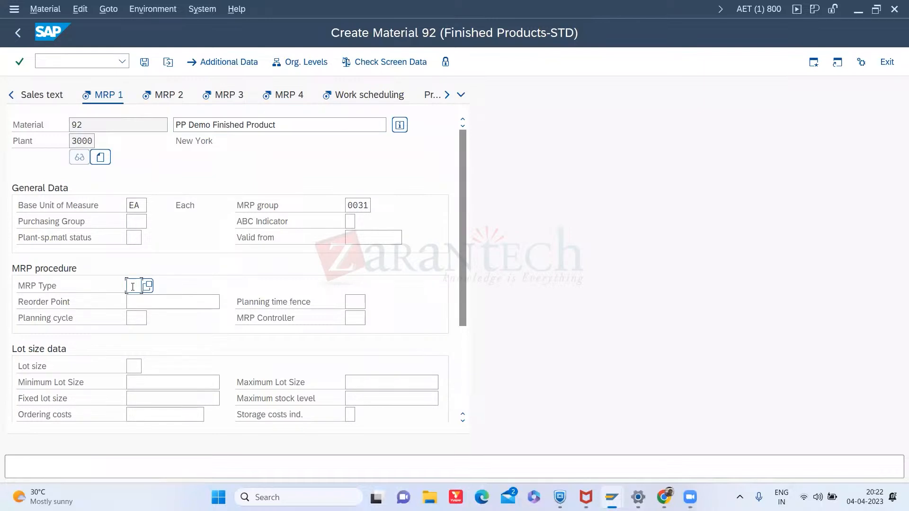
{"action": "type", "text": "PD"}
{"action": "left_click", "coordinate": [137, 367]}
{"action": "type", "text": "EX"}
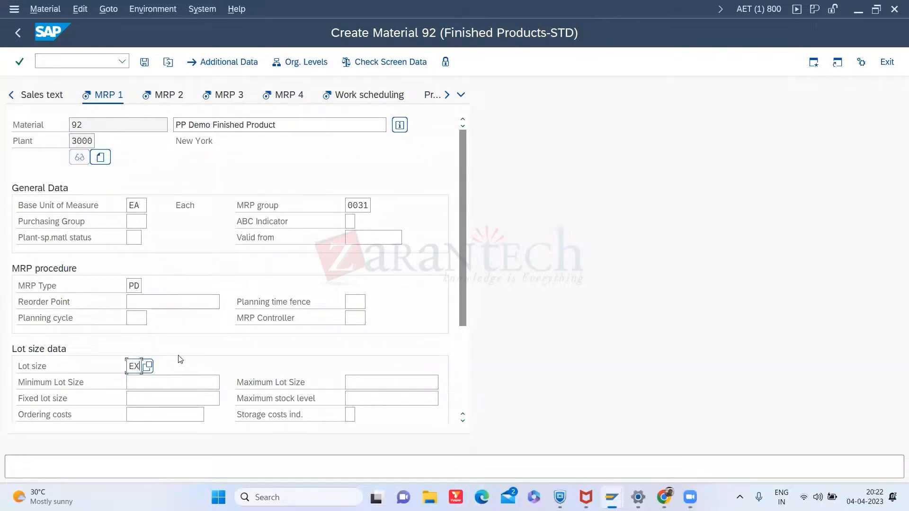
{"action": "left_click", "coordinate": [358, 316]}
{"action": "type", "text": "001"}
{"action": "key", "text": "Return"}
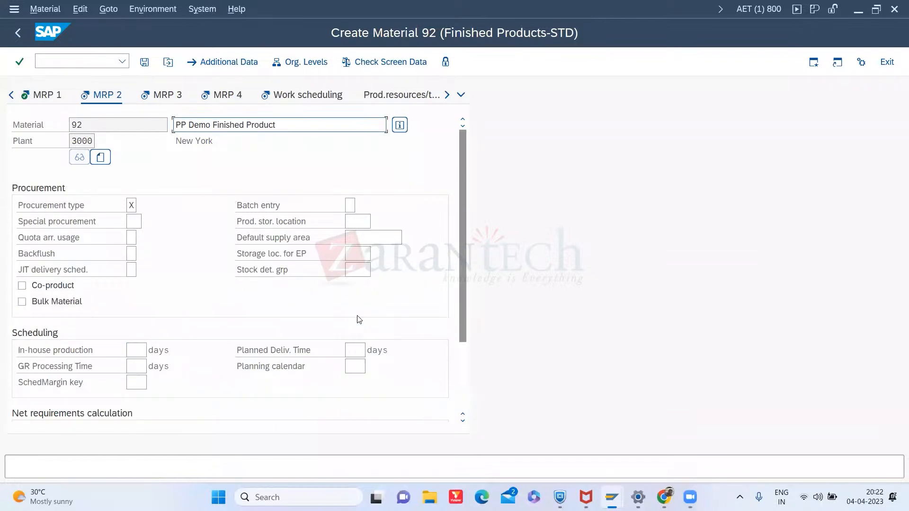
- Browse the list of special procurement types for plant 3000 without choosing one
{"action": "left_click", "coordinate": [131, 207]}
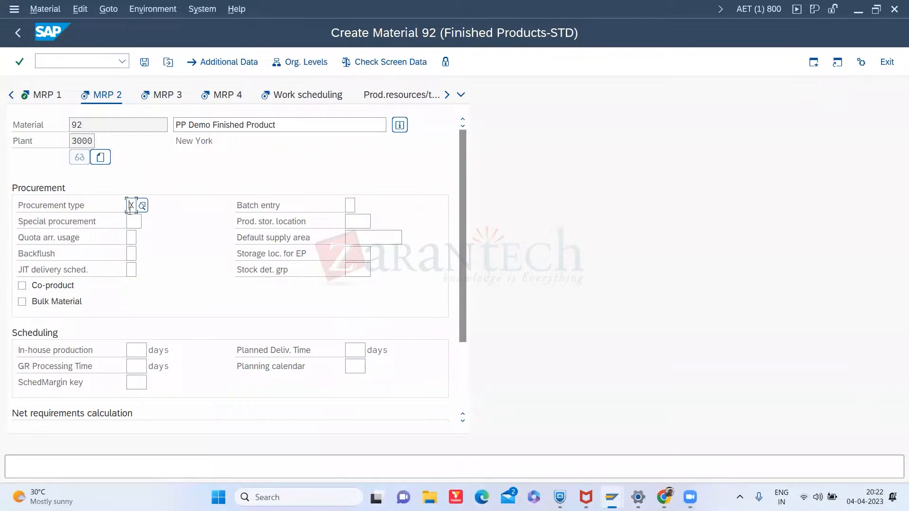
{"action": "left_click", "coordinate": [134, 222]}
{"action": "left_click", "coordinate": [146, 223]}
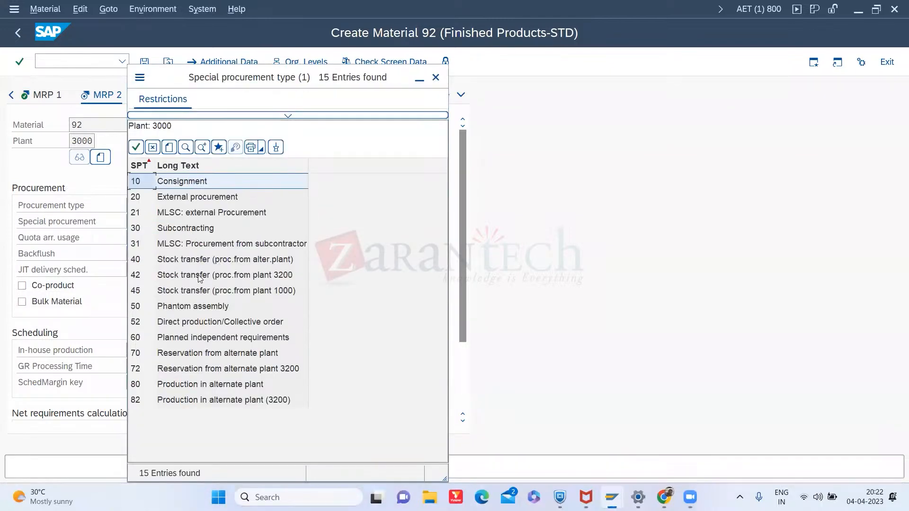
{"action": "left_click", "coordinate": [183, 229]}
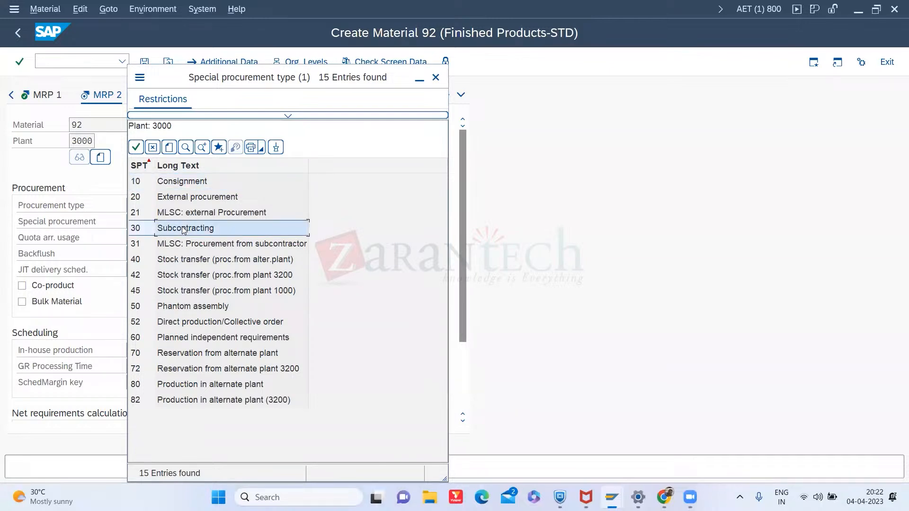
{"action": "left_click", "coordinate": [199, 263]}
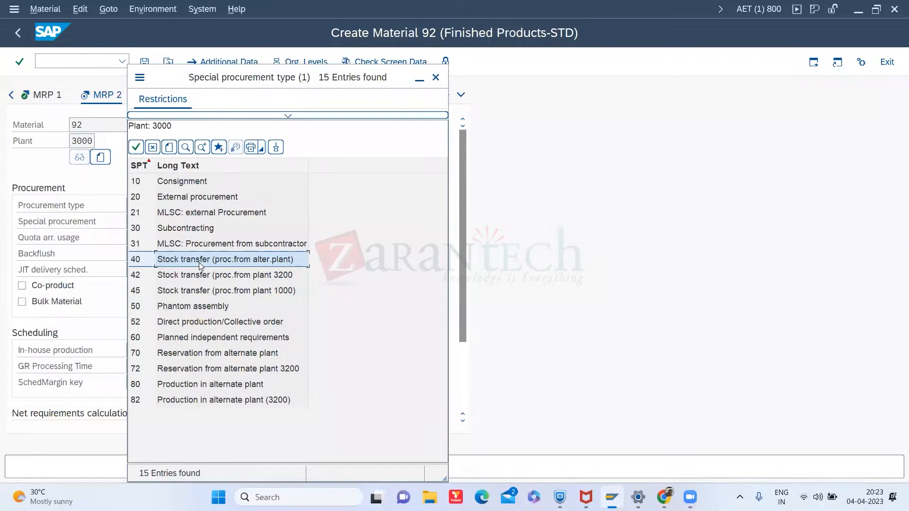
{"action": "left_click", "coordinate": [183, 186]}
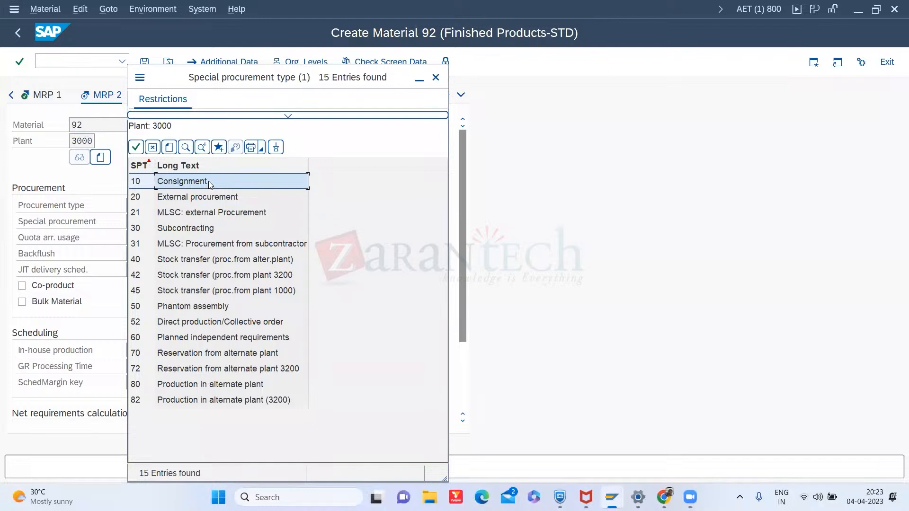
{"action": "left_click", "coordinate": [436, 77]}
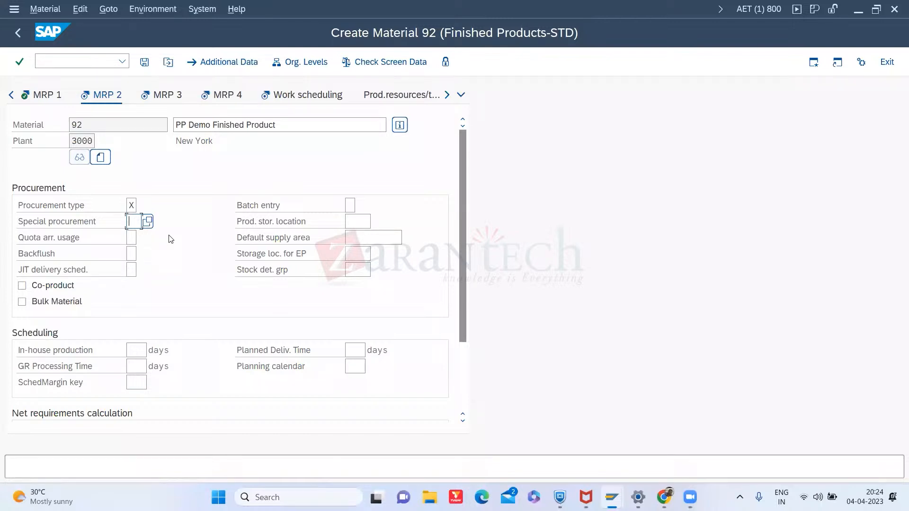
{"action": "left_click", "coordinate": [150, 227]}
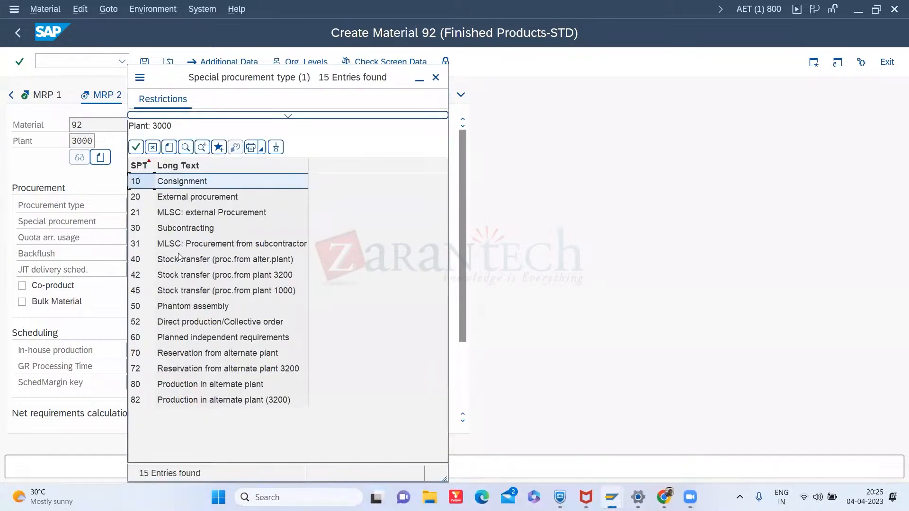
{"action": "left_click", "coordinate": [186, 264]}
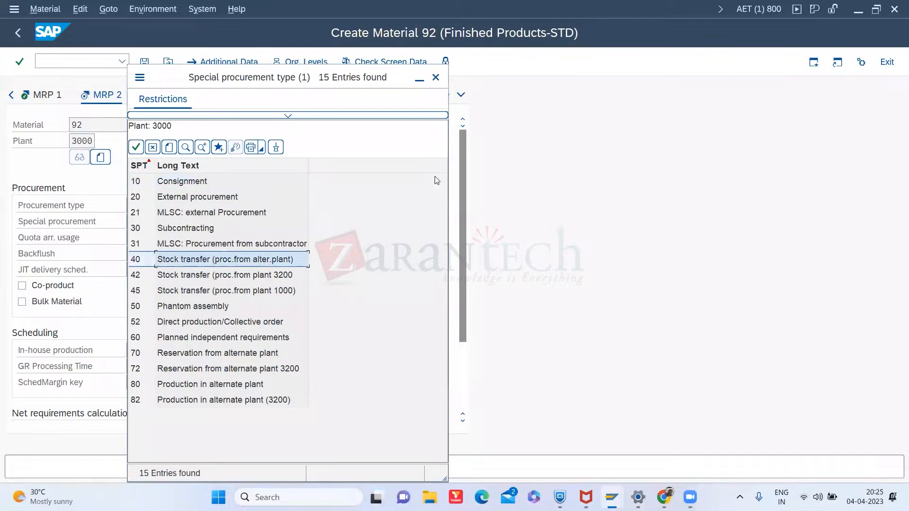
{"action": "left_click", "coordinate": [436, 78]}
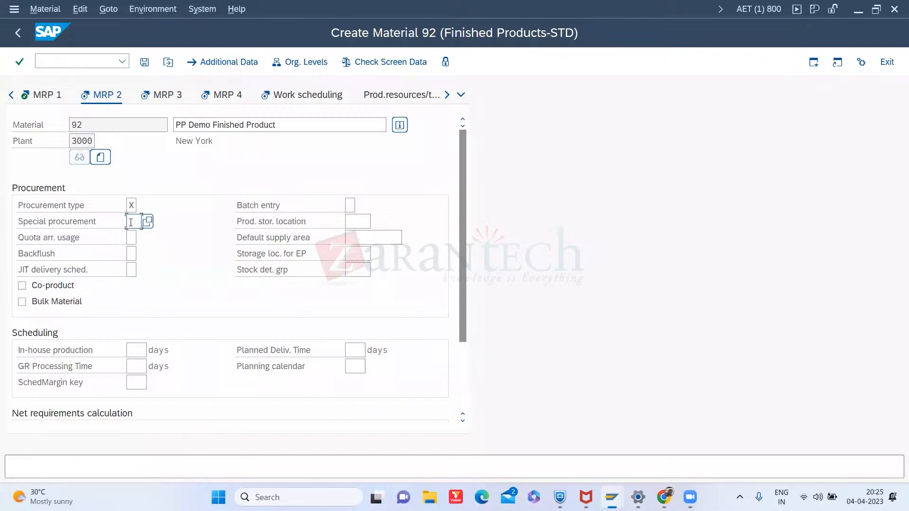
{"action": "left_click", "coordinate": [134, 350]}
{"action": "left_click", "coordinate": [131, 206]}
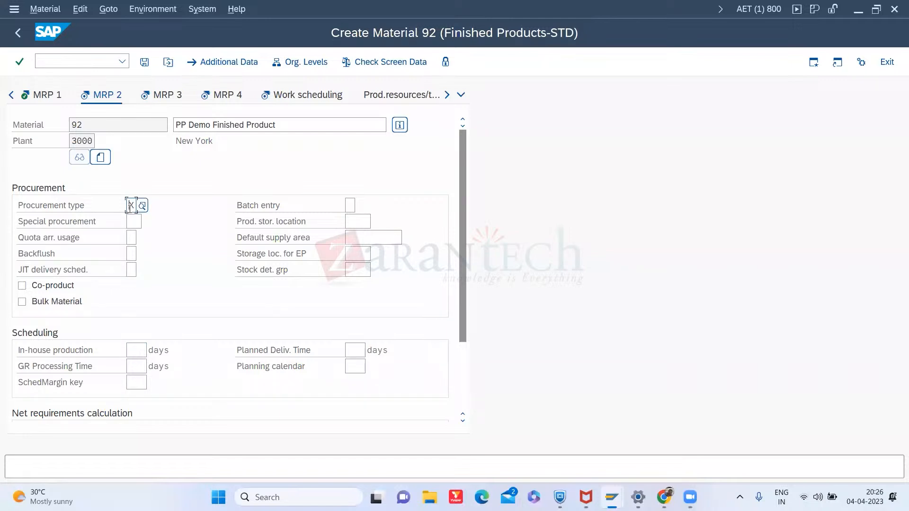
- Set the procurement type to E and the in-house production time to 10 days
{"action": "type", "text": "e"}
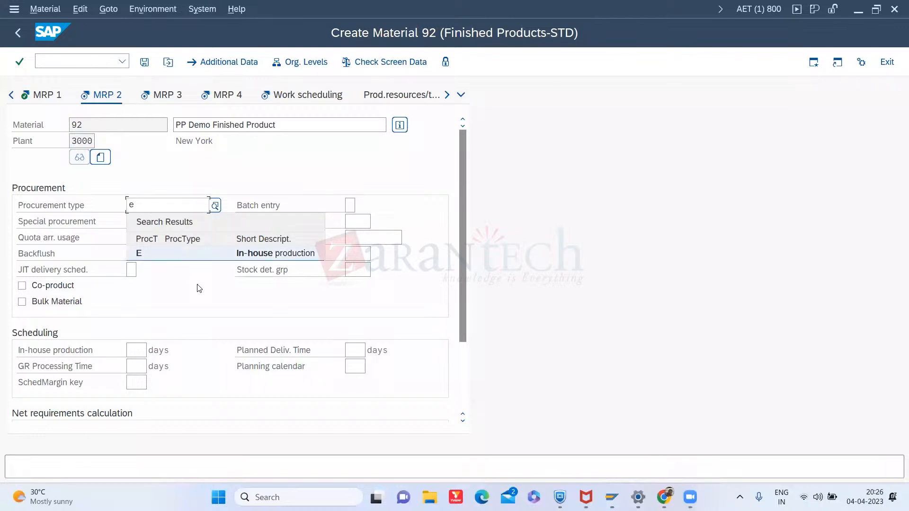
{"action": "left_click", "coordinate": [177, 253]}
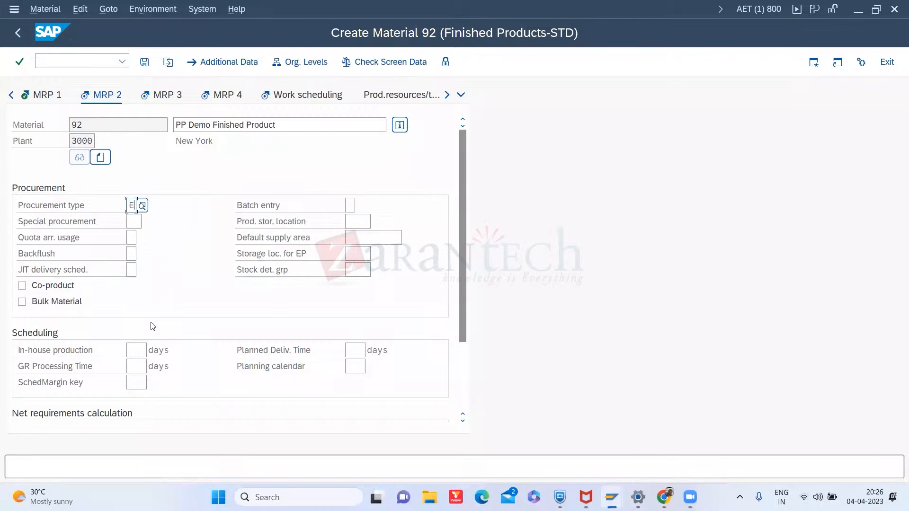
{"action": "left_click", "coordinate": [142, 354]}
{"action": "type", "text": "10"}
{"action": "left_click", "coordinate": [355, 351]}
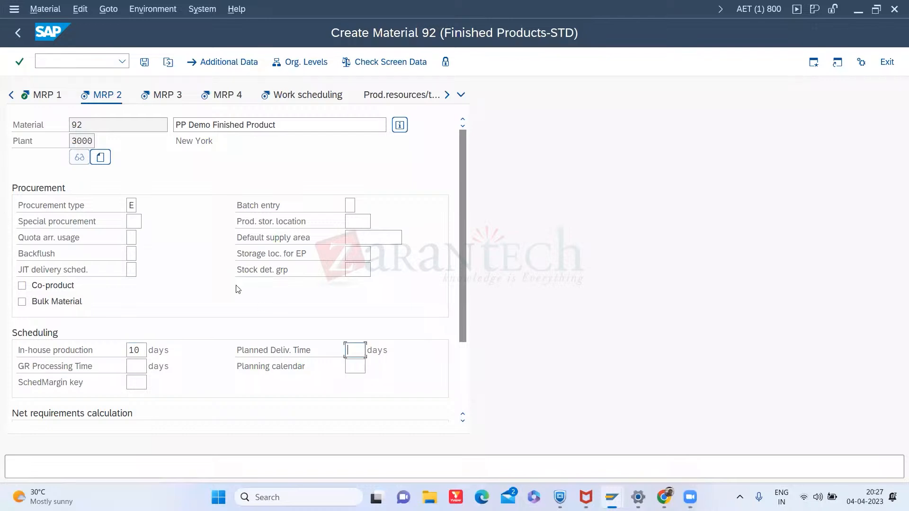
- Change the procurement type to f, and set planned delivery time to 10 days and GR processing time to 2 days
{"action": "left_click", "coordinate": [133, 206]}
{"action": "key", "text": "BackSpace"}
{"action": "type", "text": "f"}
{"action": "left_click", "coordinate": [356, 352]}
{"action": "type", "text": "10"}
{"action": "left_click", "coordinate": [137, 368]}
{"action": "type", "text": "2"}
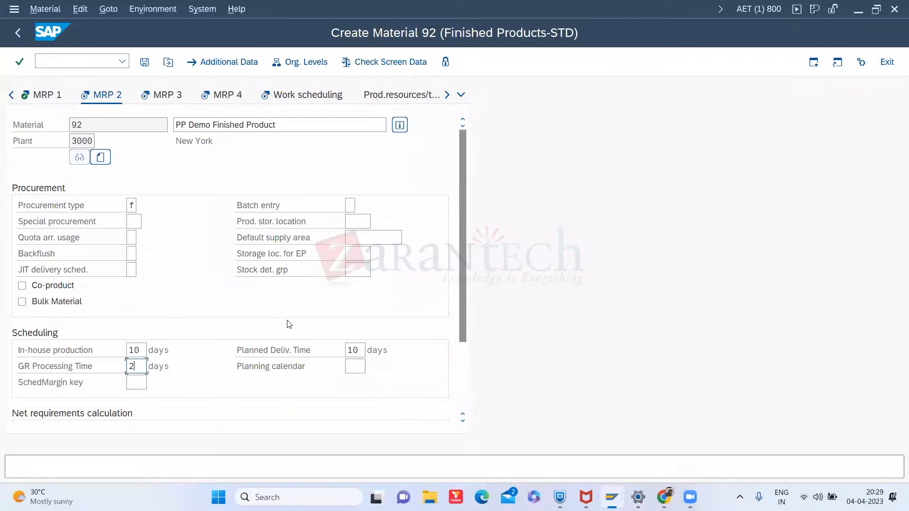
- Switch to the Module 1 - Master Data slides in Chrome and review the MRP2 View slides, then return
{"action": "left_click", "coordinate": [664, 497]}
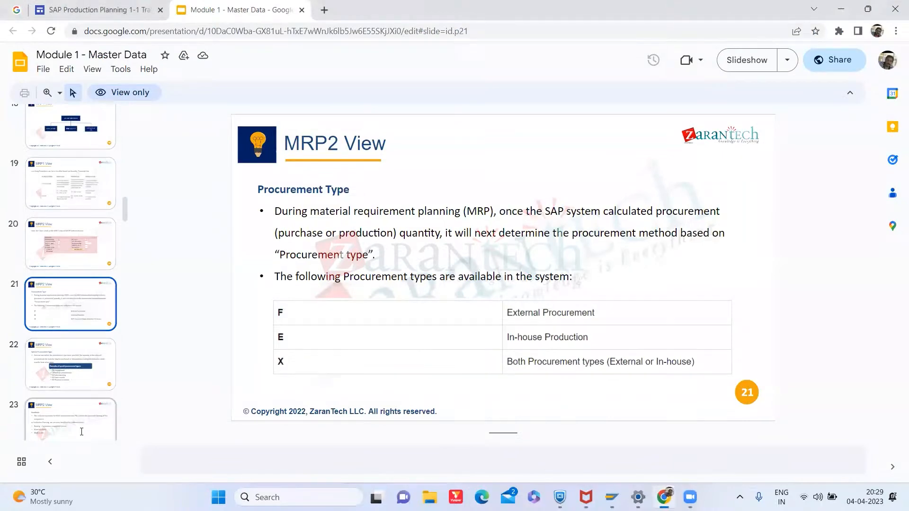
{"action": "left_click", "coordinate": [81, 432]}
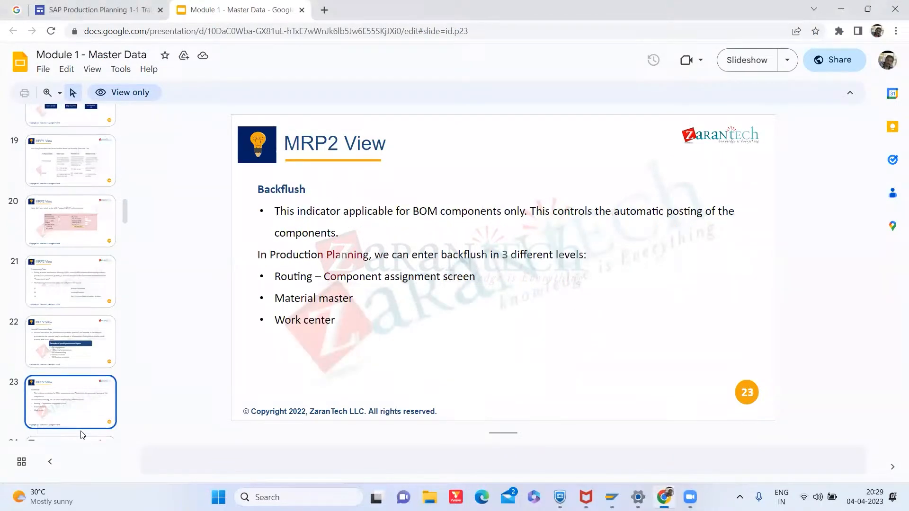
{"action": "left_click", "coordinate": [54, 367]}
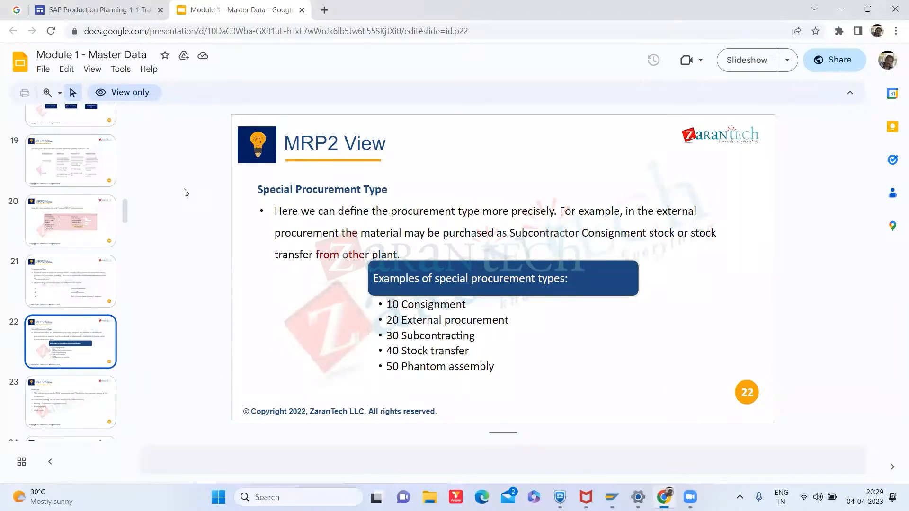
{"action": "left_click_drag", "start_coordinate": [124, 214], "coordinate": [124, 234]}
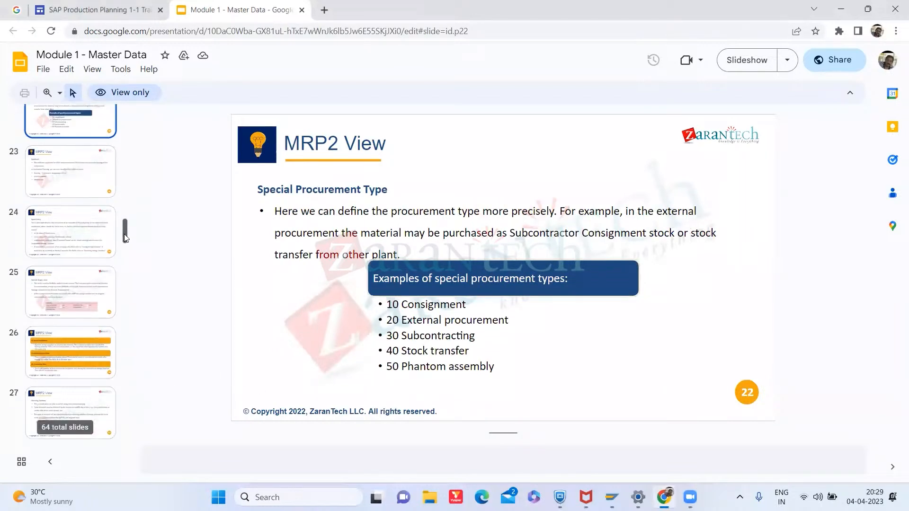
{"action": "left_click", "coordinate": [76, 269]}
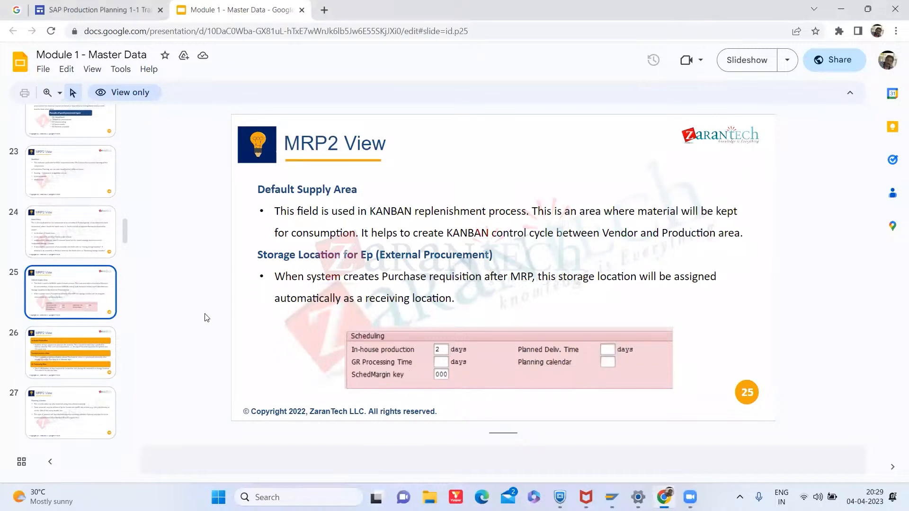
{"action": "key", "text": "alt+Tab"}
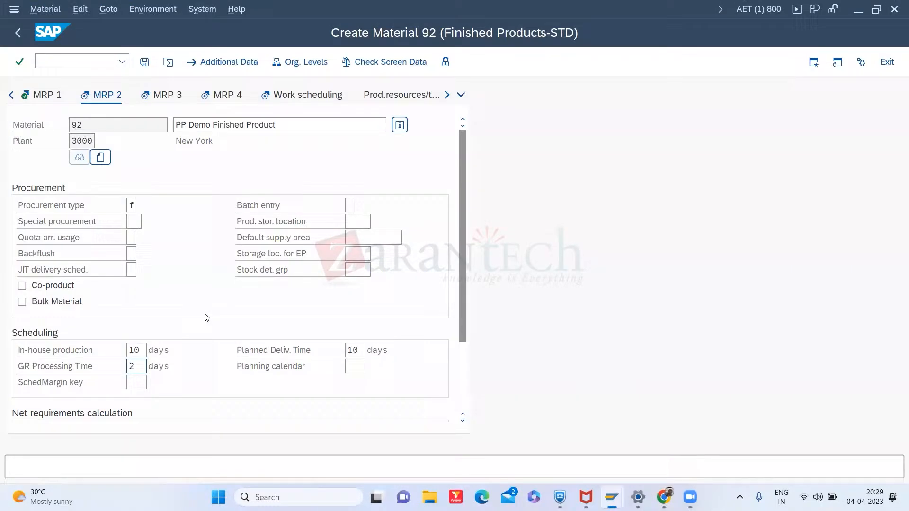
- Set the scheduling margin key to 001 and confirm it, moving on to the MRP 1 view
{"action": "left_click", "coordinate": [54, 94]}
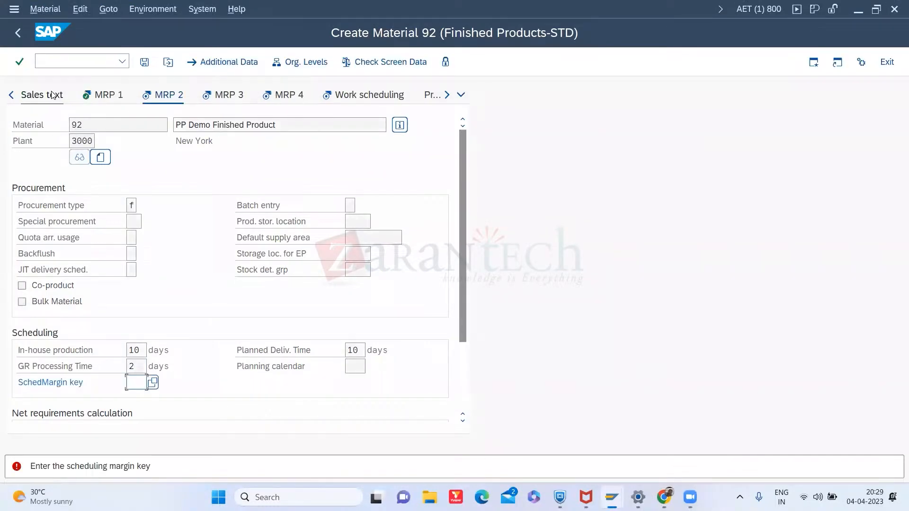
{"action": "type", "text": "0"}
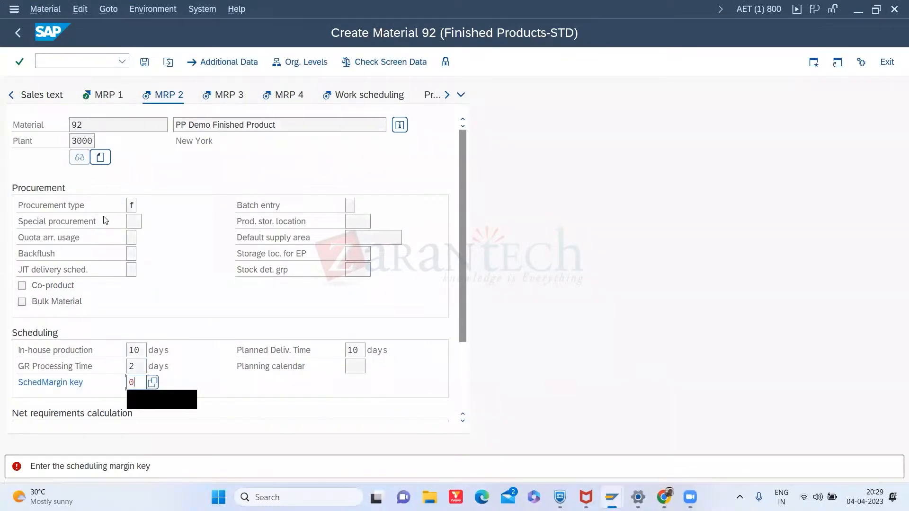
{"action": "type", "text": "01"}
{"action": "key", "text": "Return"}
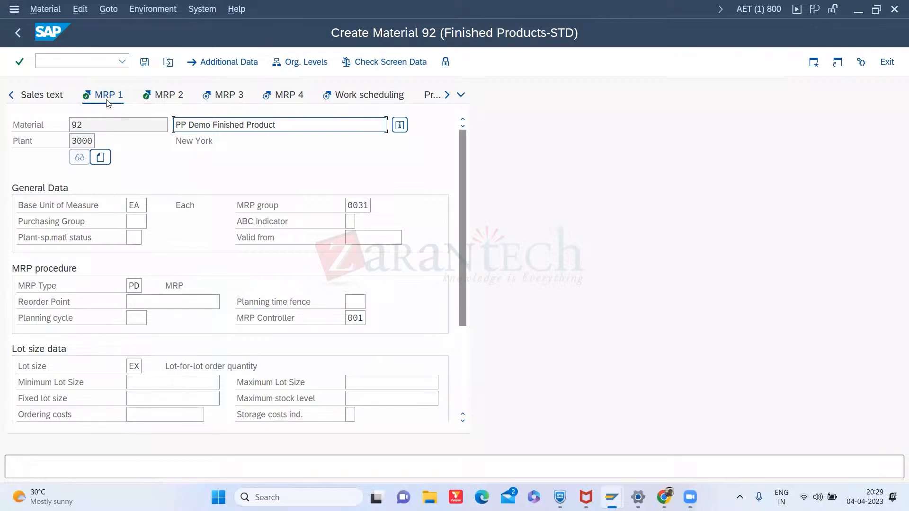
- Return to the MRP 2 view and review the procurement and scheduling entries down to net requirements calculation
{"action": "left_click", "coordinate": [162, 96]}
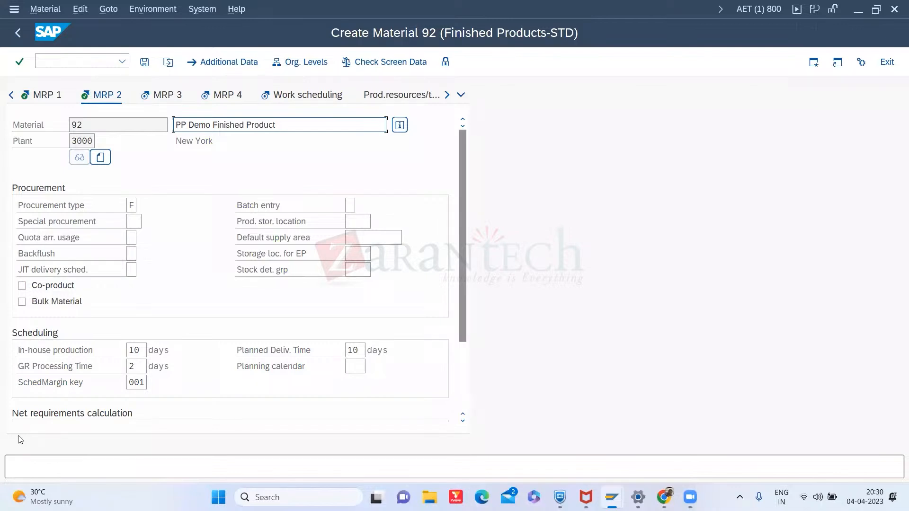
{"action": "left_click", "coordinate": [133, 204]}
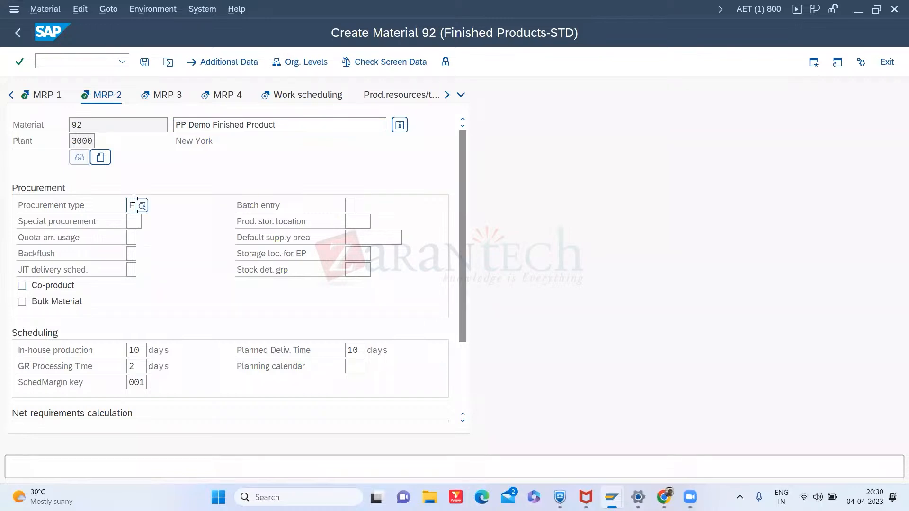
{"action": "left_click", "coordinate": [139, 382]}
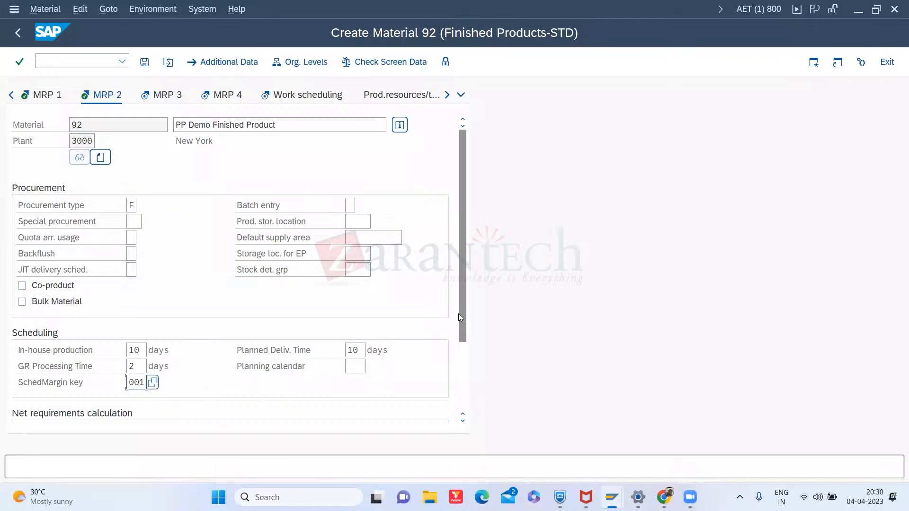
{"action": "left_click_drag", "start_coordinate": [459, 314], "coordinate": [462, 342]}
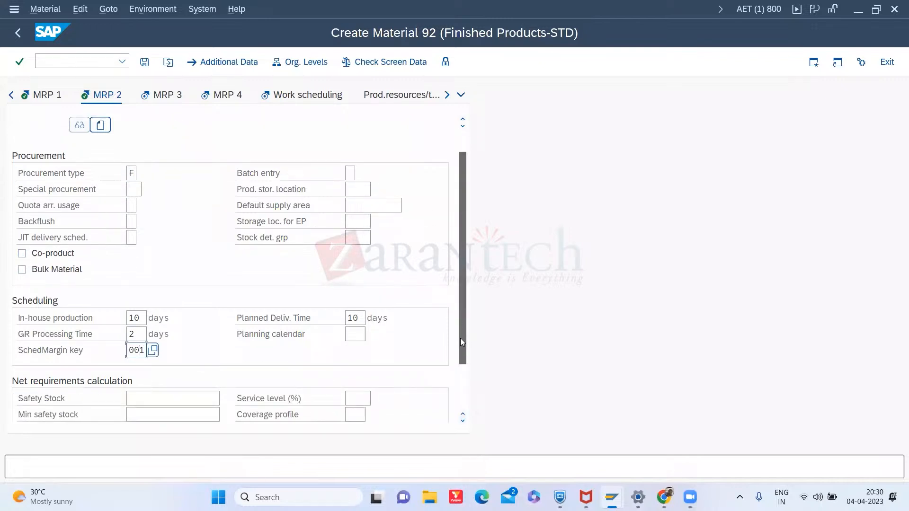